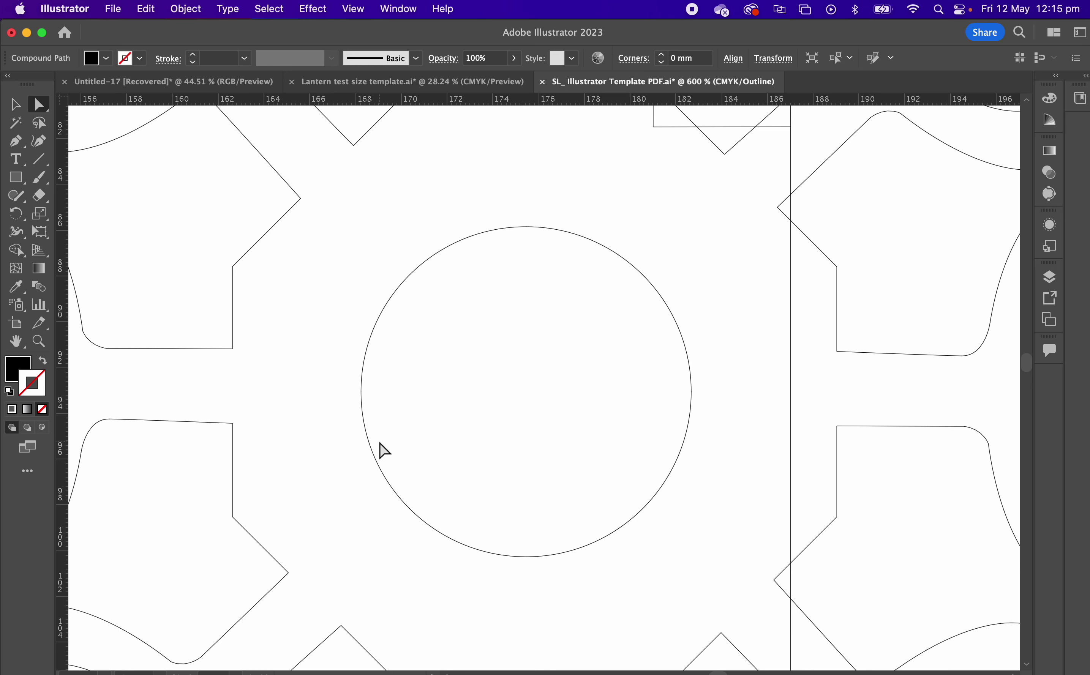
# Switch the template from Outline to Preview mode and show the whole black wheel motif.
pyautogui.scroll(-2, 447, 422)
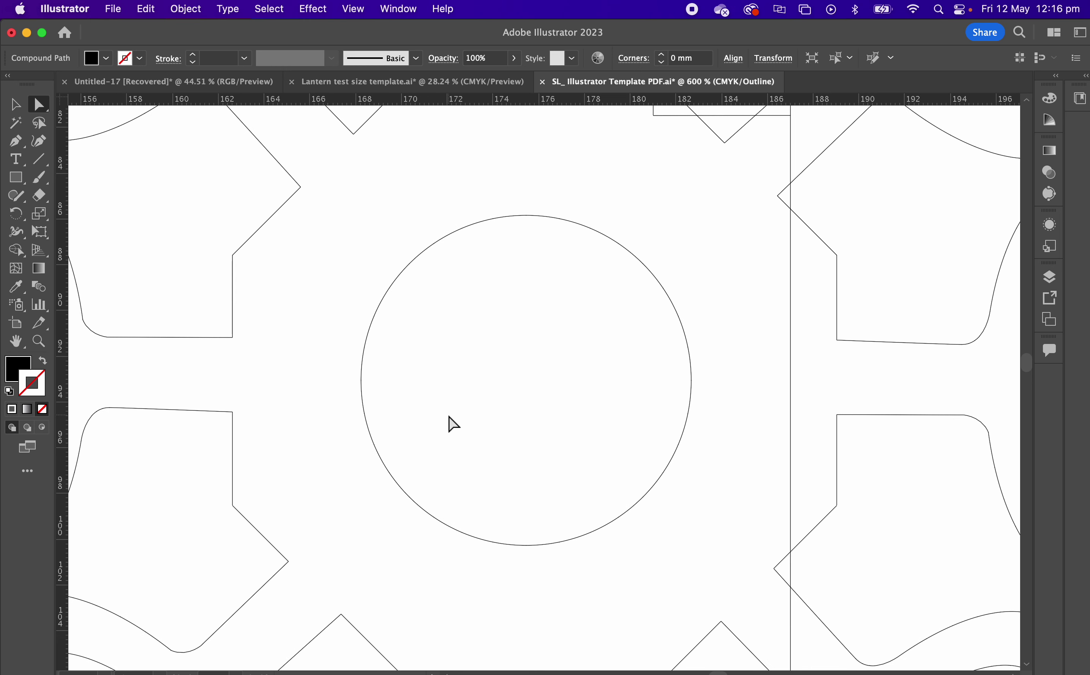
pyautogui.press('super+y')
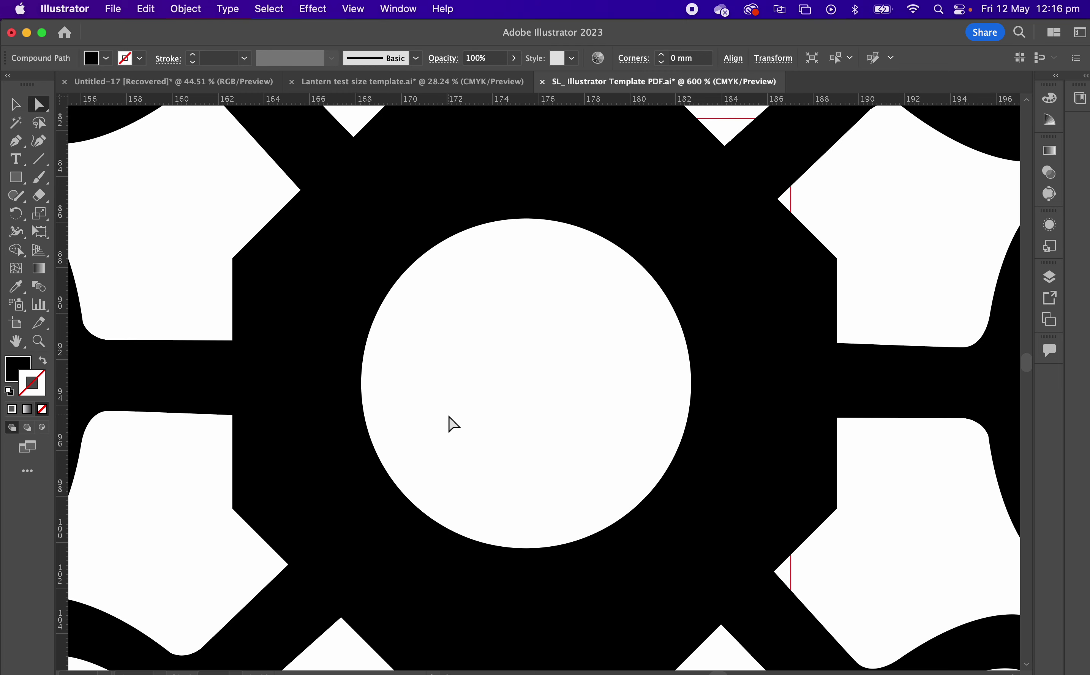
pyautogui.press('super+minus')
pyautogui.press('super+minus')
pyautogui.press('super+minus')
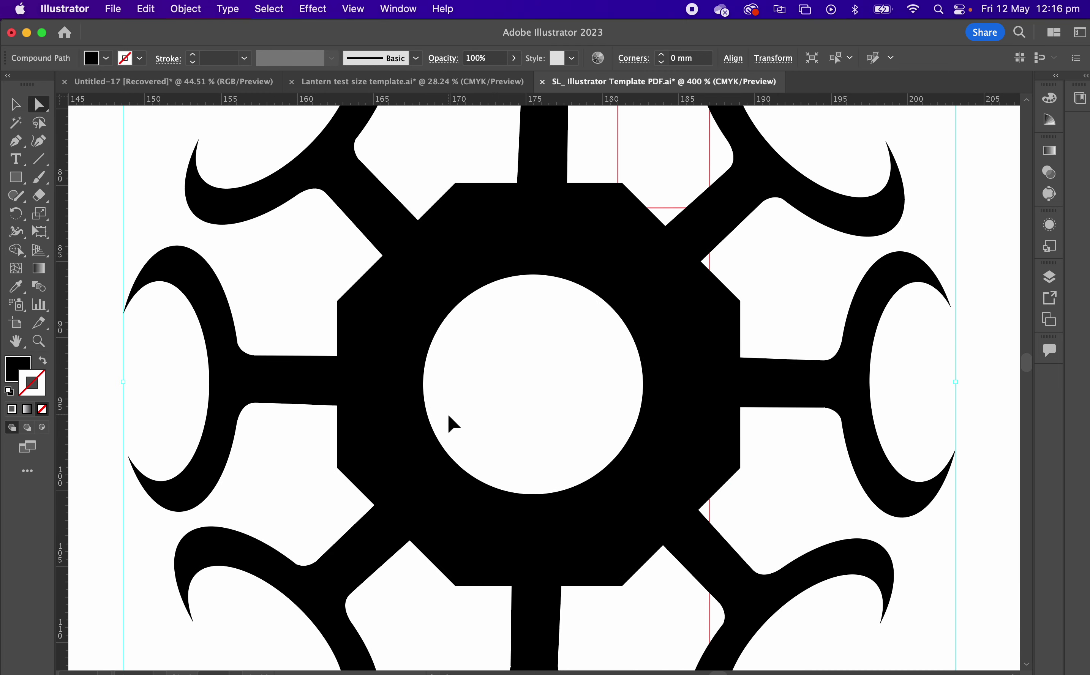
pyautogui.click(351, 399)
# Create a new landscape A4 document, 297 x 210 mm, in RGB Color at 300 ppi with one artboard.
pyautogui.click(113, 10)
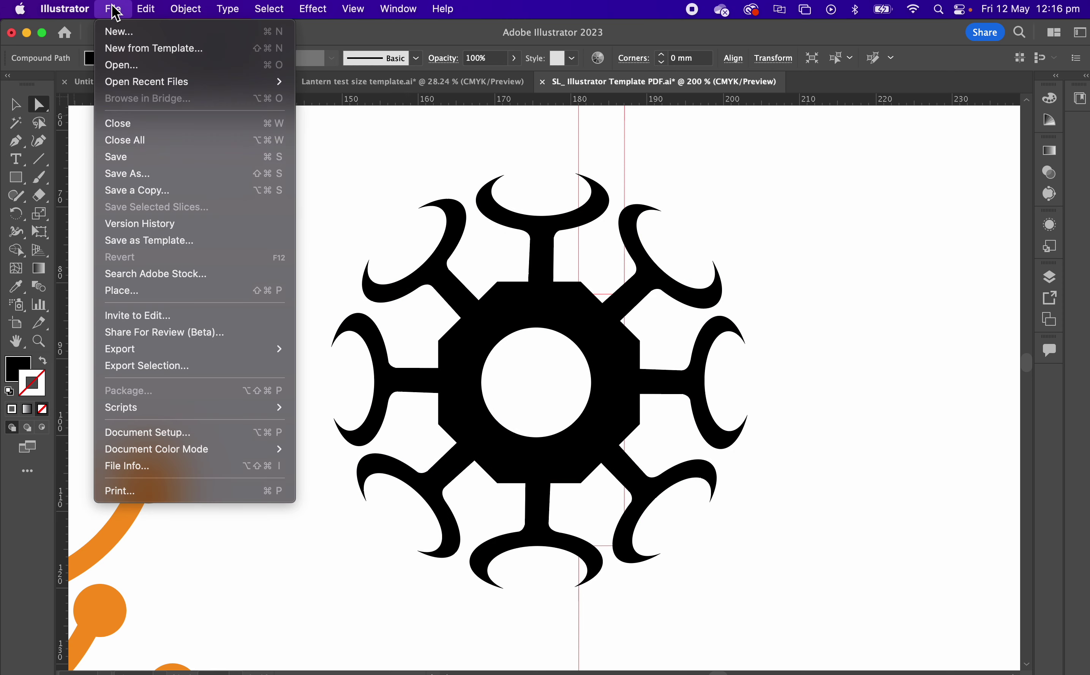
pyautogui.click(136, 33)
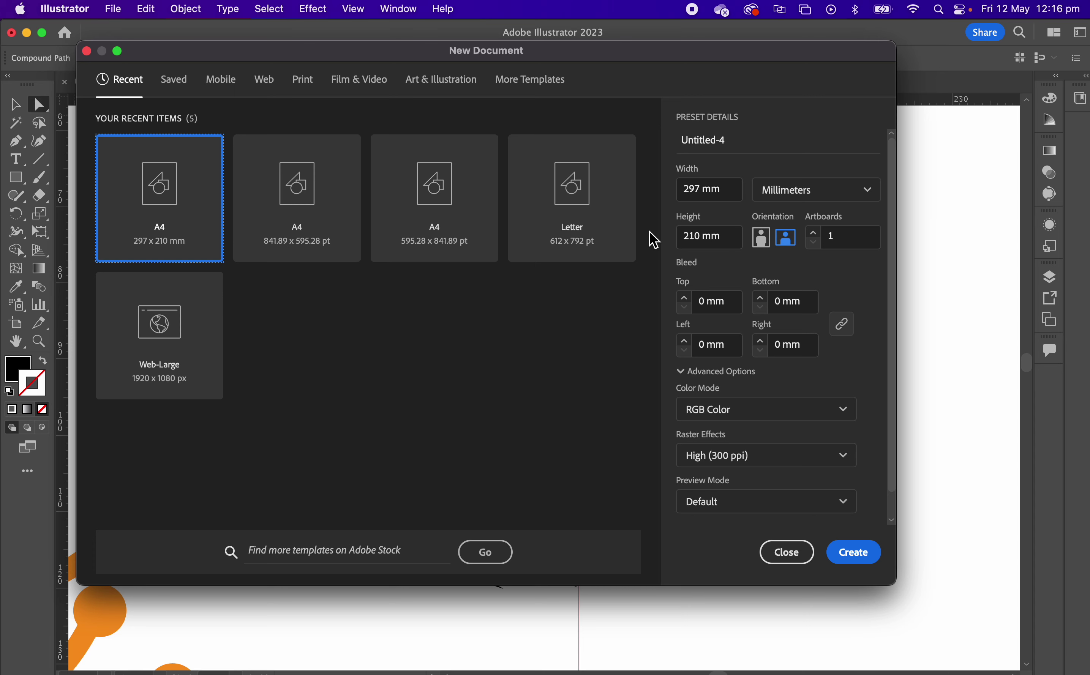
pyautogui.click(826, 191)
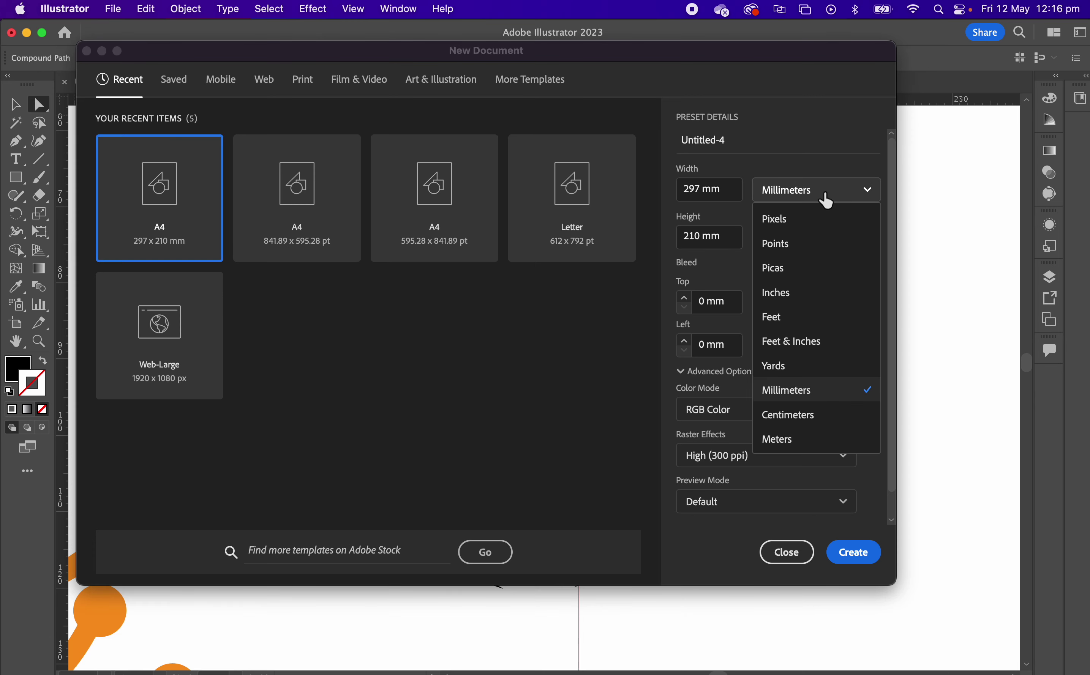
pyautogui.click(825, 191)
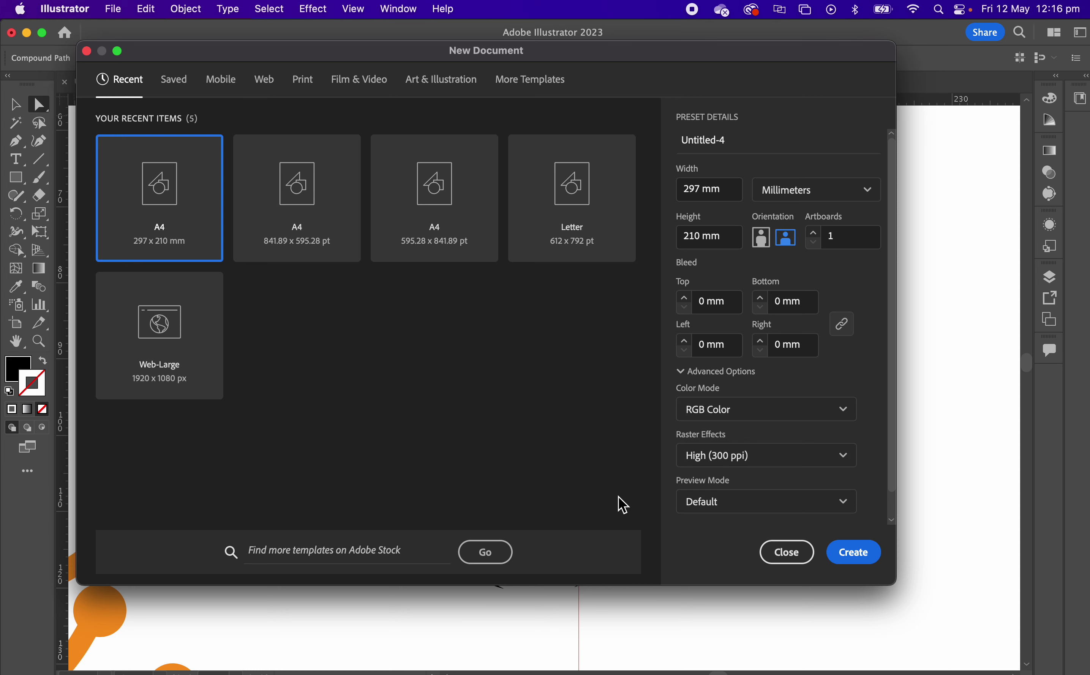
pyautogui.click(854, 553)
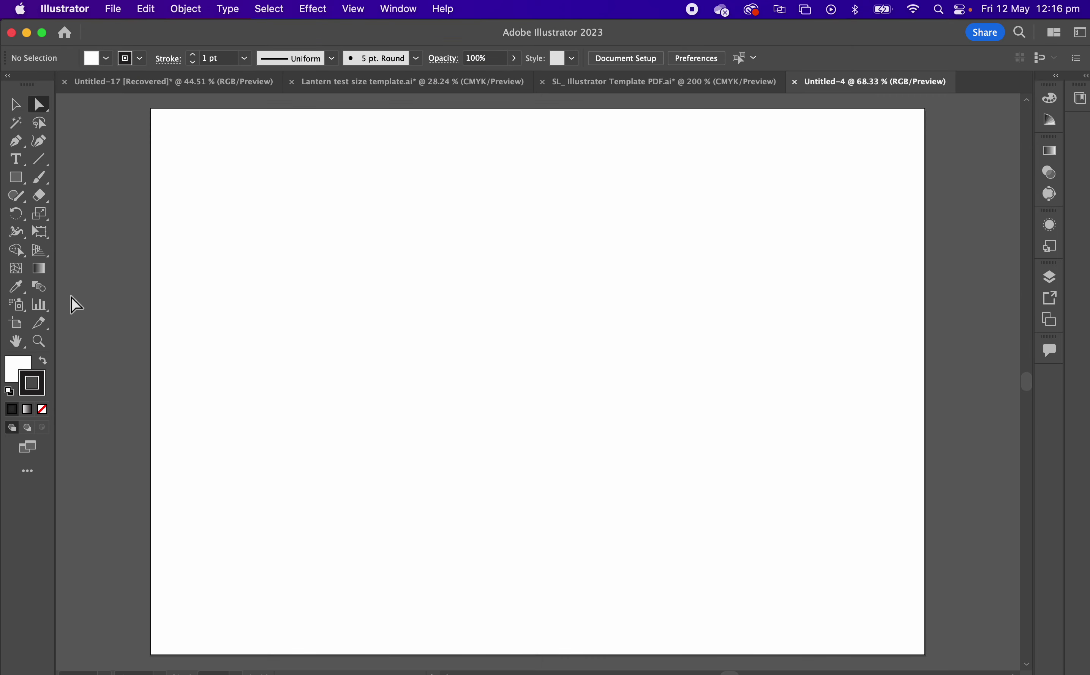
# Paste the copied seaweed drawing into the new document.
pyautogui.click(15, 107)
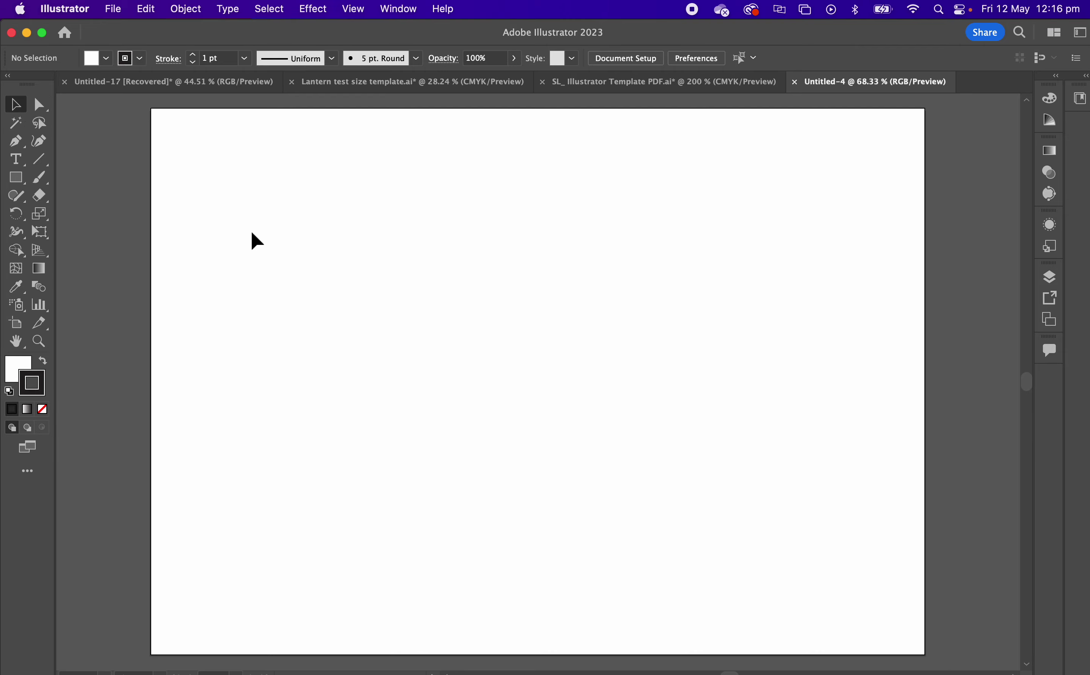
pyautogui.press('super+v')
pyautogui.scroll(5, 596, 347)
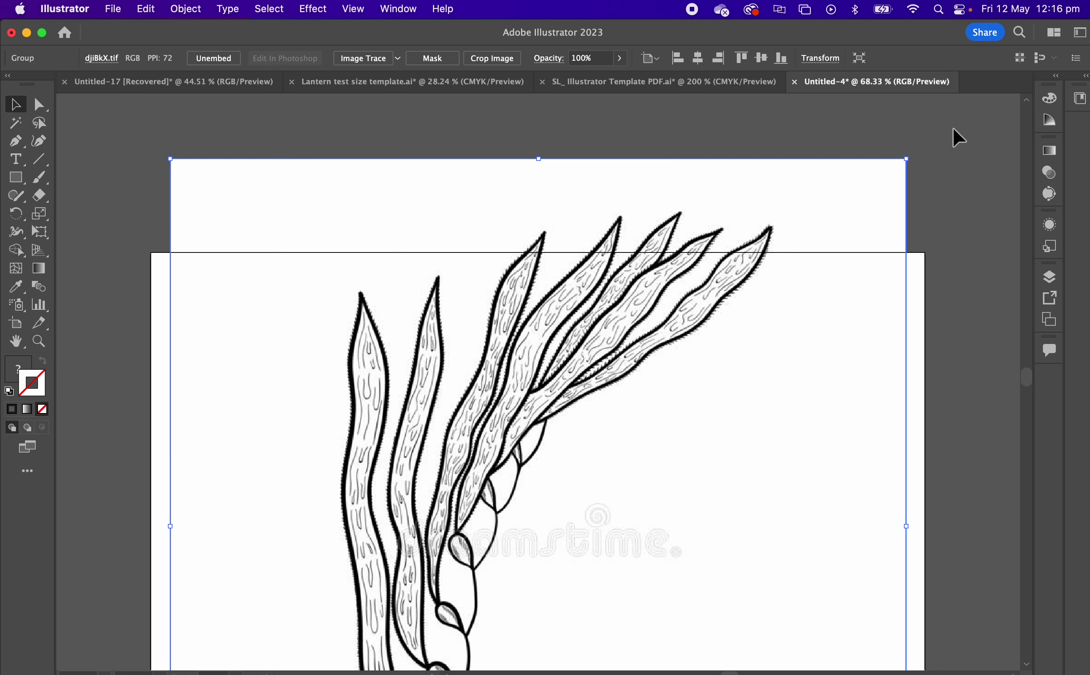
# Scale the seaweed image down proportionally to fit inside the artboard and position it just below the artboard's upper edge.
pyautogui.moveTo(904, 157); pyautogui.dragTo(666, 398)
pyautogui.moveTo(489, 455); pyautogui.dragTo(590, 331)
pyautogui.scroll(-2, 629, 367)
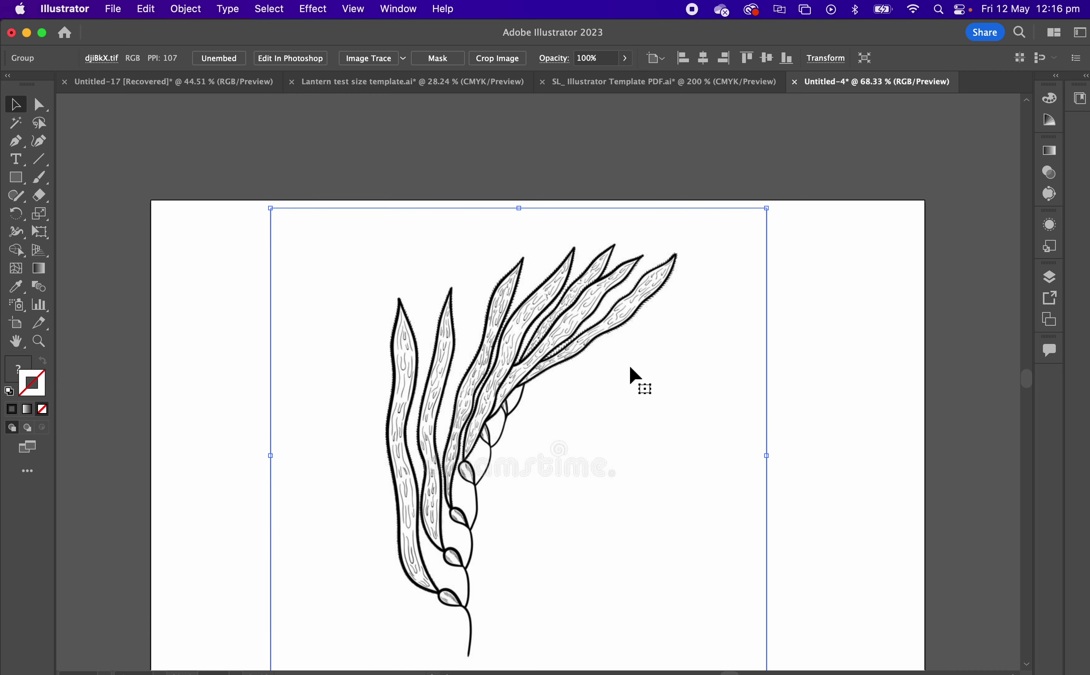
pyautogui.scroll(-2, 630, 368)
pyautogui.scroll(-1, 771, 433)
pyautogui.scroll(-1, 767, 467)
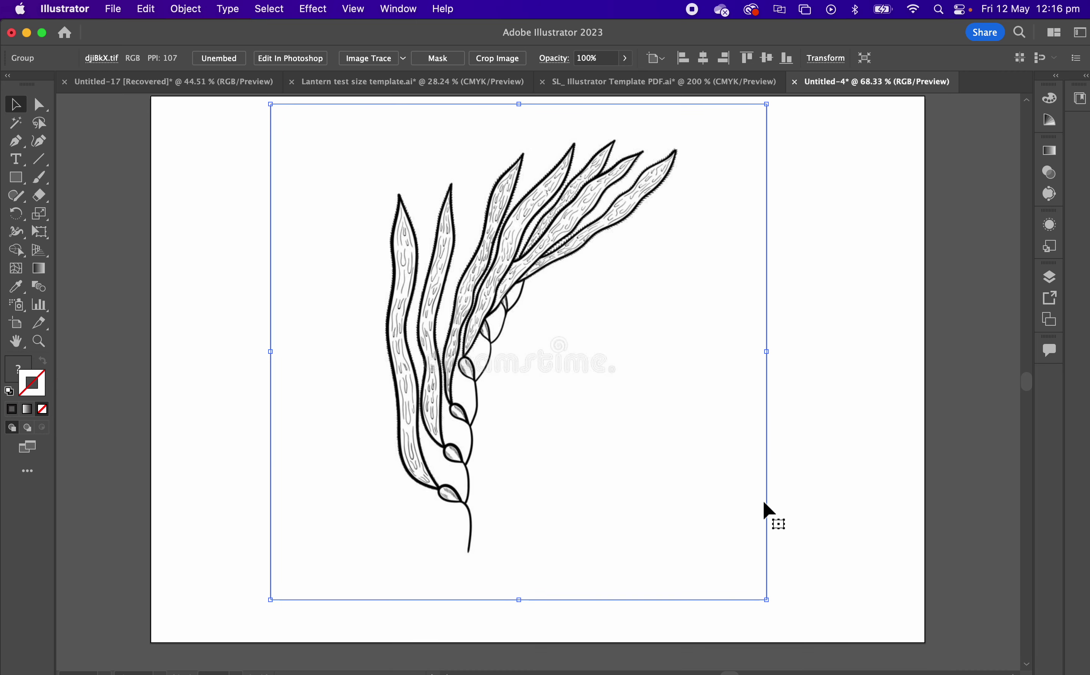
pyautogui.moveTo(767, 599); pyautogui.dragTo(788, 622)
pyautogui.scroll(1, 812, 564)
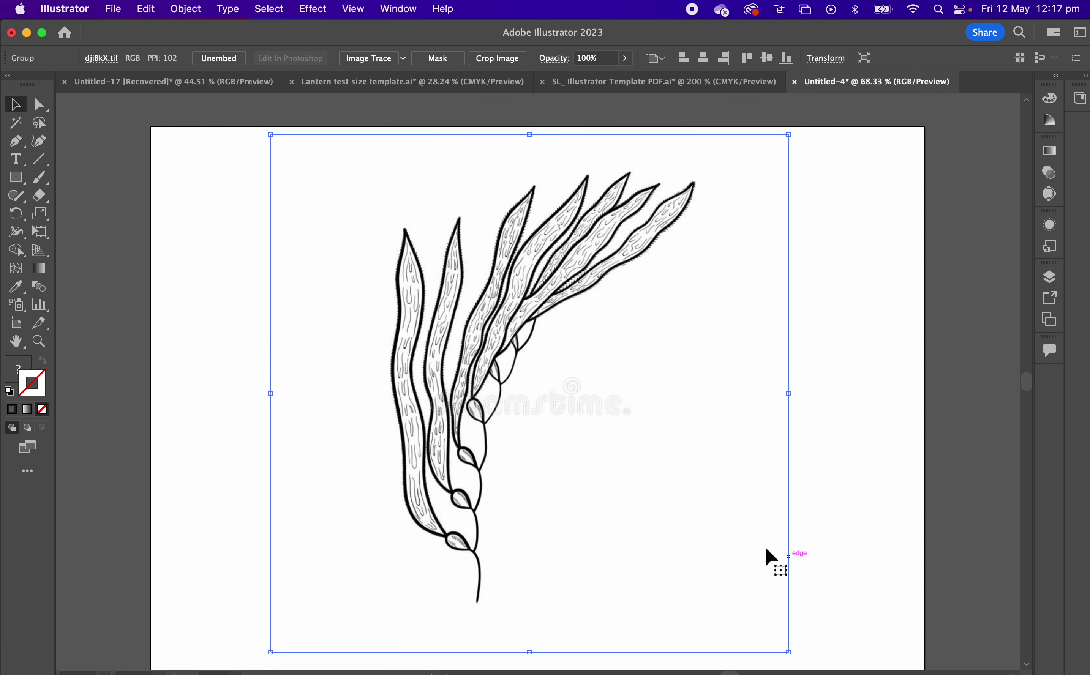
pyautogui.moveTo(463, 372); pyautogui.dragTo(462, 379)
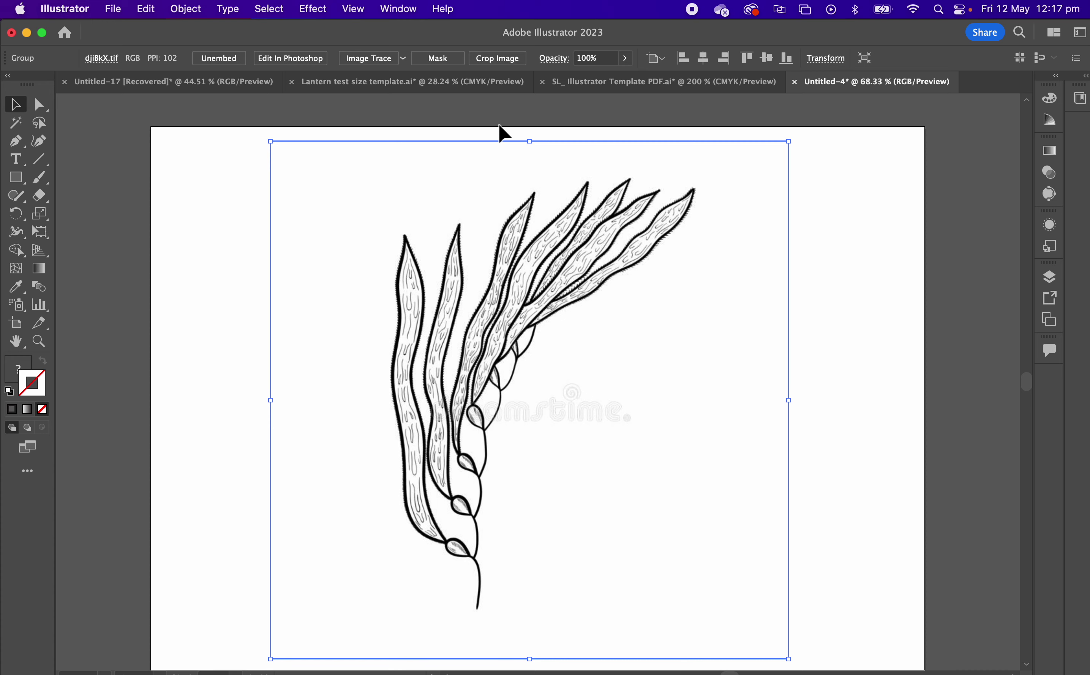
# Turn on a live Image Trace preview of the seaweed image using the Default preset in Black and White mode.
pyautogui.click(396, 10)
pyautogui.scroll(-5, 475, 655)
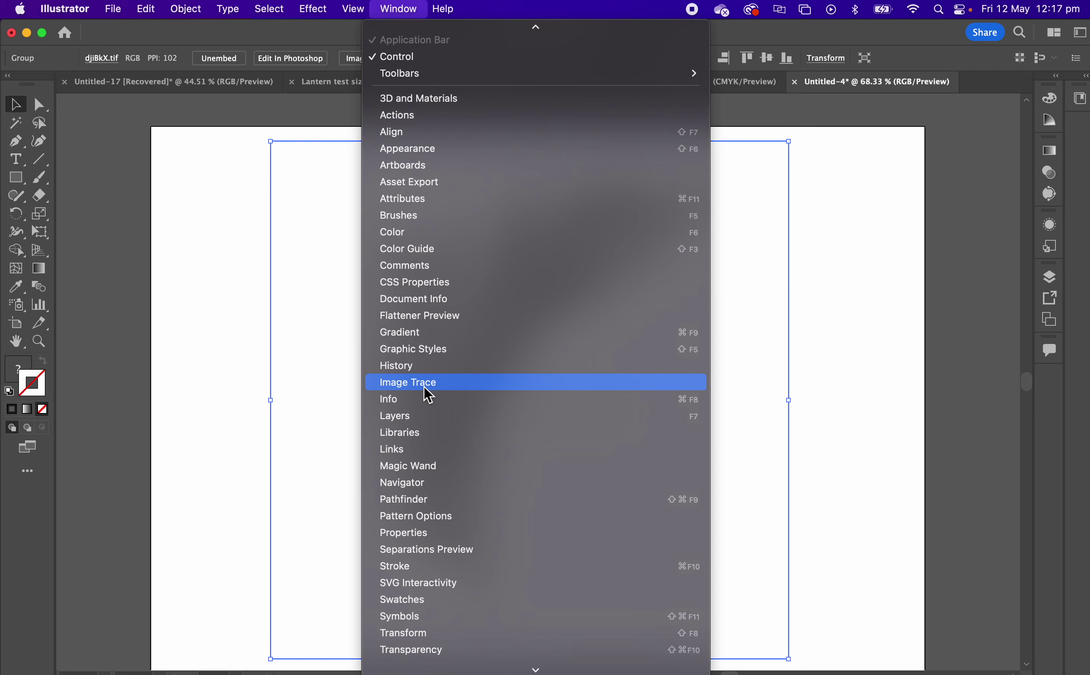
pyautogui.click(388, 383)
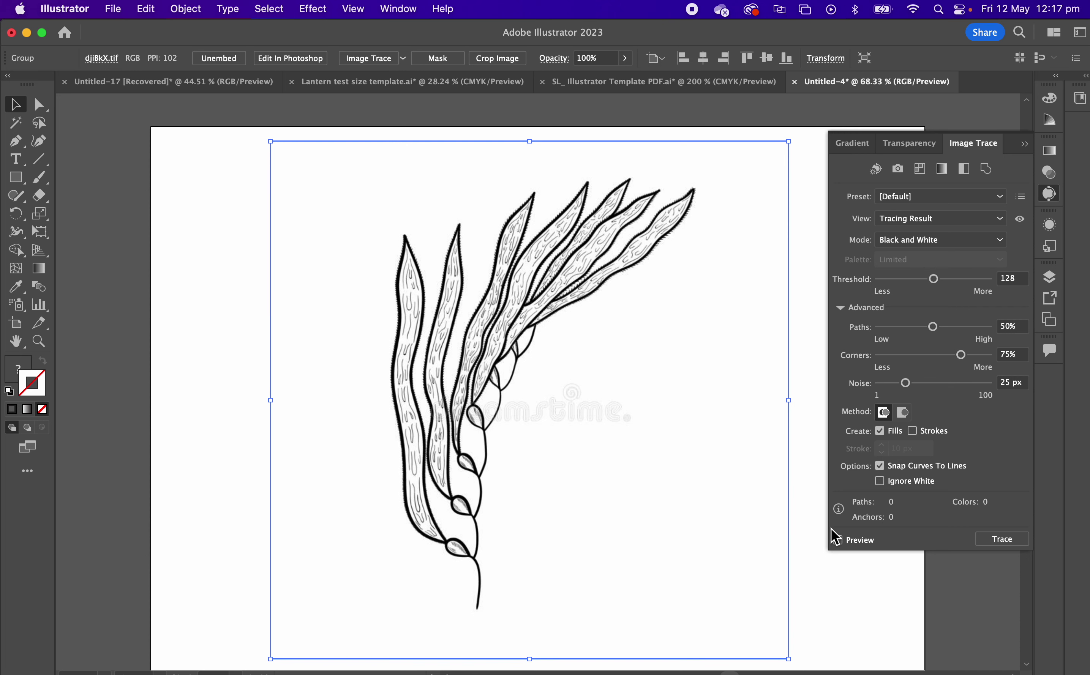
pyautogui.click(839, 540)
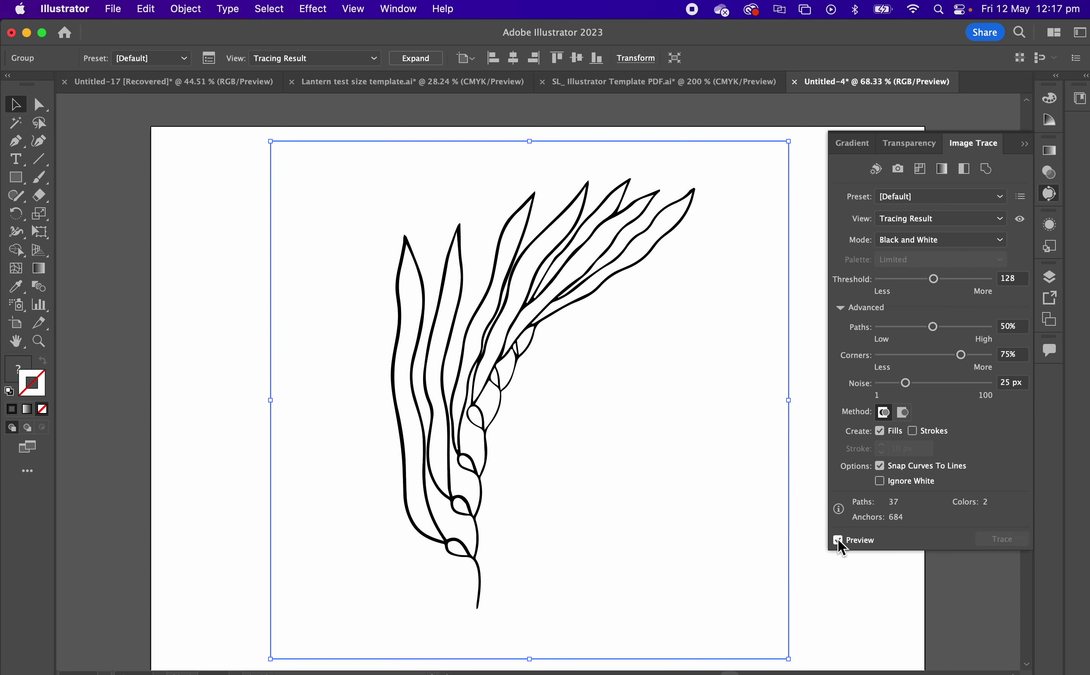
pyautogui.click(218, 393)
pyautogui.click(476, 405)
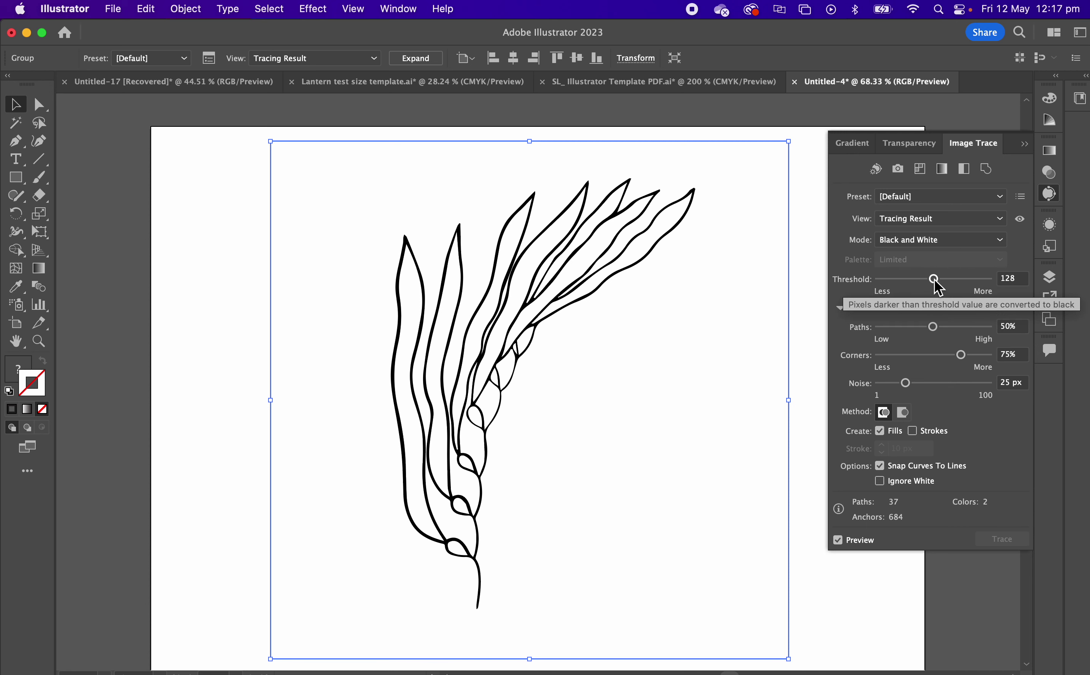
# Try a trace threshold of 52, and settle on 196 to bring in more of the leaf detail.
pyautogui.moveTo(934, 282)
pyautogui.mouseDown()
pyautogui.moveTo(885, 281)
pyautogui.moveTo(984, 282)
pyautogui.moveTo(895, 289)
pyautogui.moveTo(906, 290)
pyautogui.mouseUp()
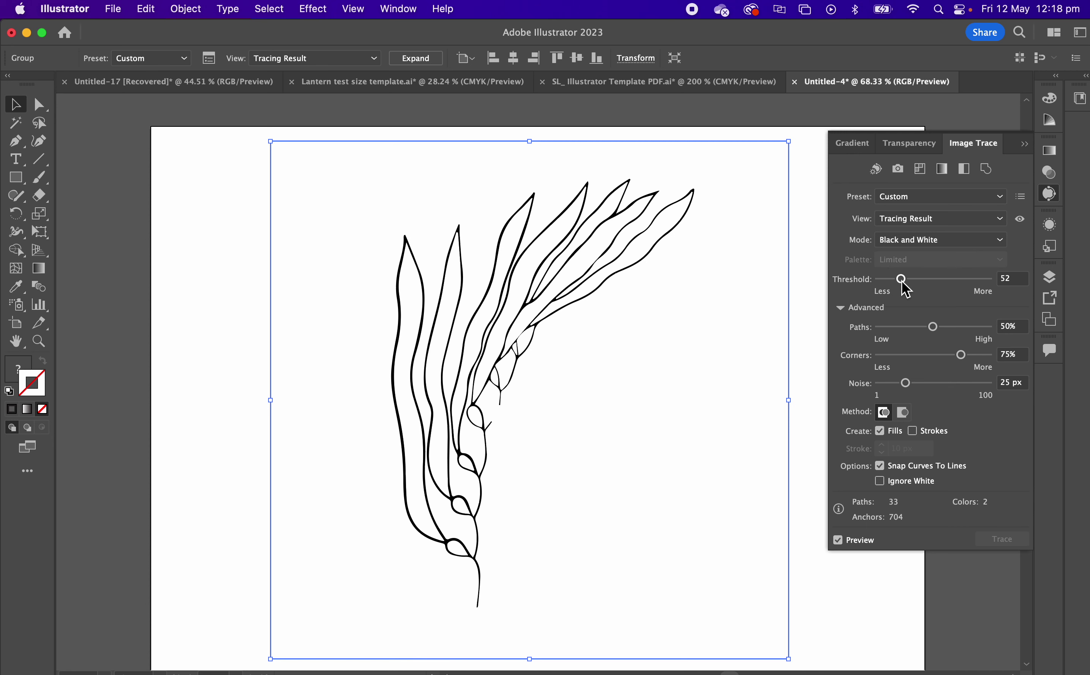
pyautogui.moveTo(902, 283); pyautogui.dragTo(964, 281)
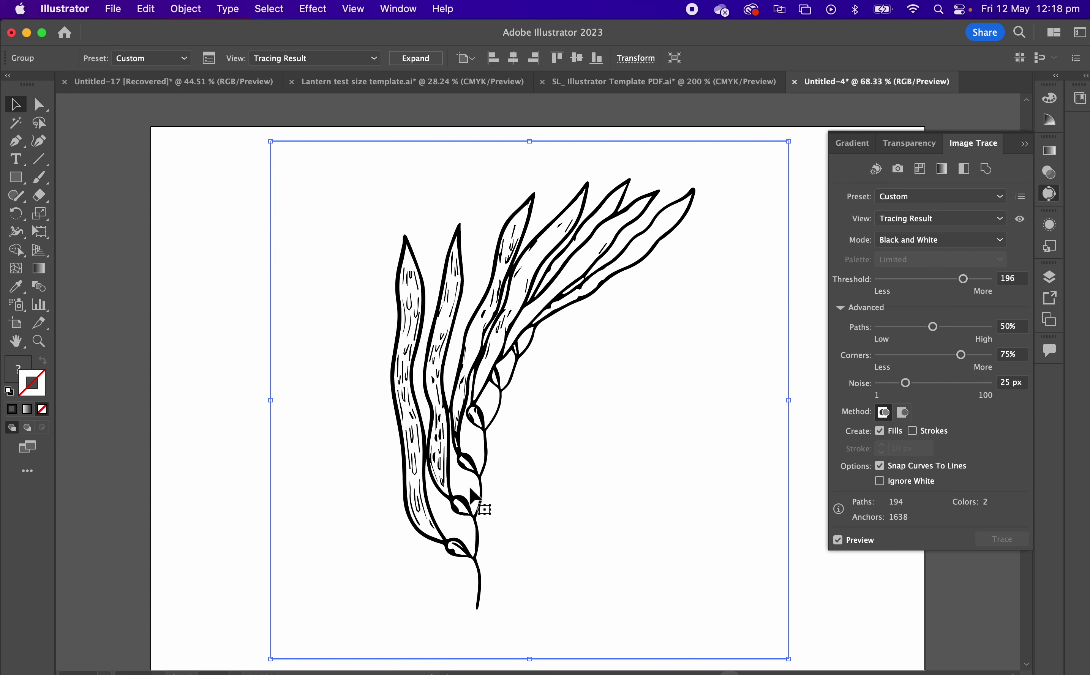
pyautogui.scroll(-1, 571, 386)
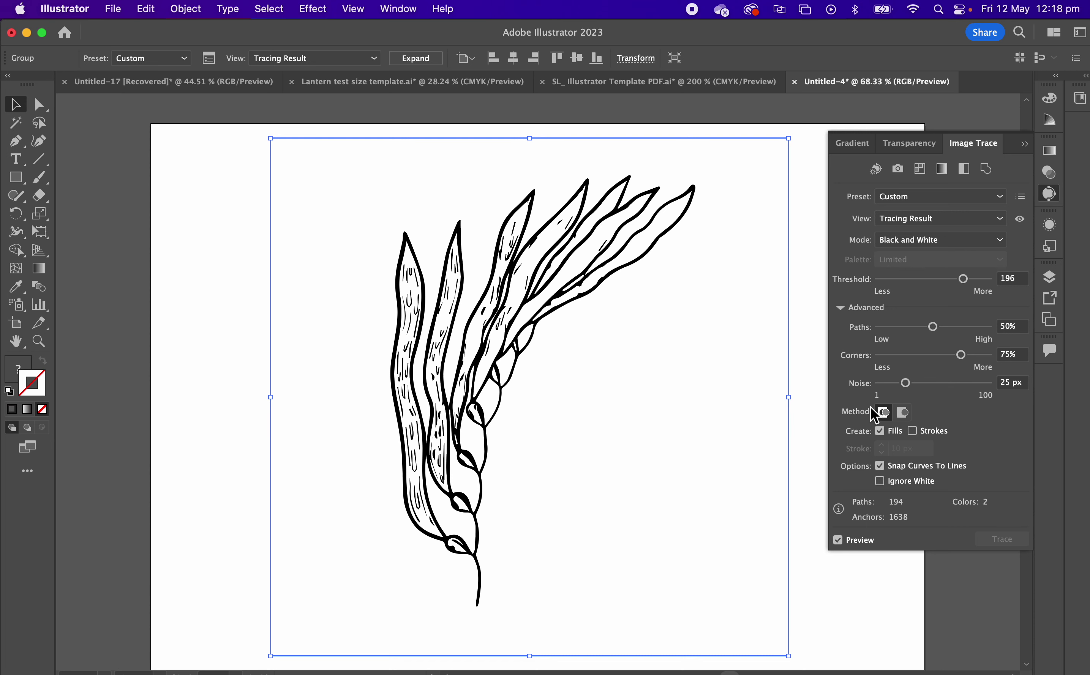
# Compare trace noise values of 3 px and 26 px, and set the noise to 65 px to drop small marks.
pyautogui.moveTo(906, 386); pyautogui.dragTo(883, 392)
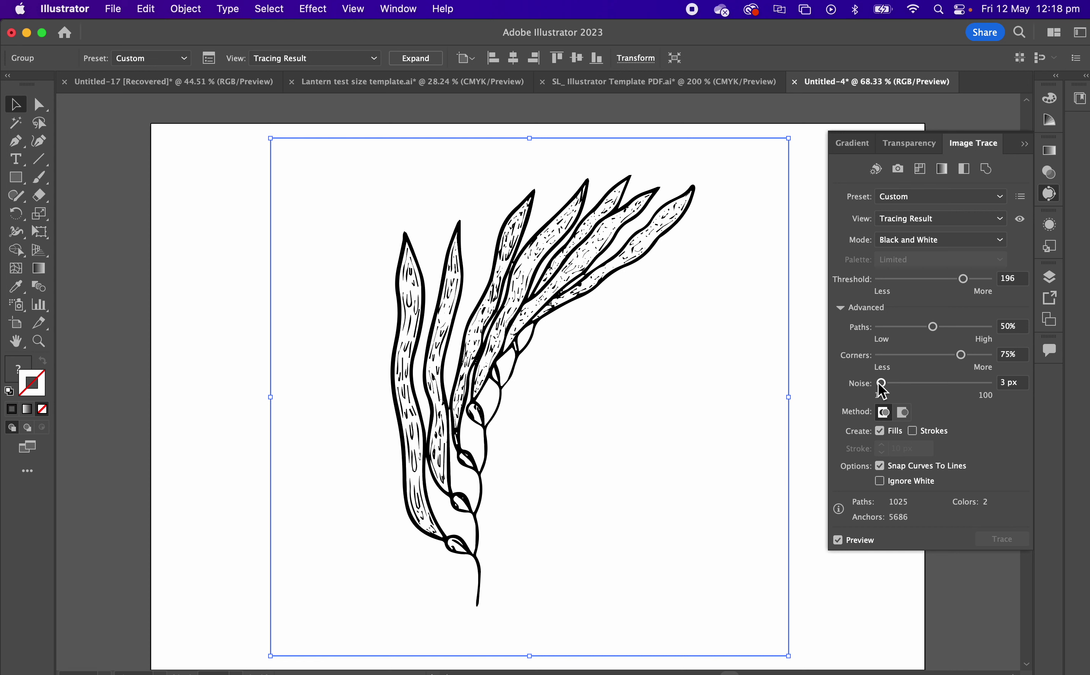
pyautogui.moveTo(880, 383); pyautogui.dragTo(902, 389)
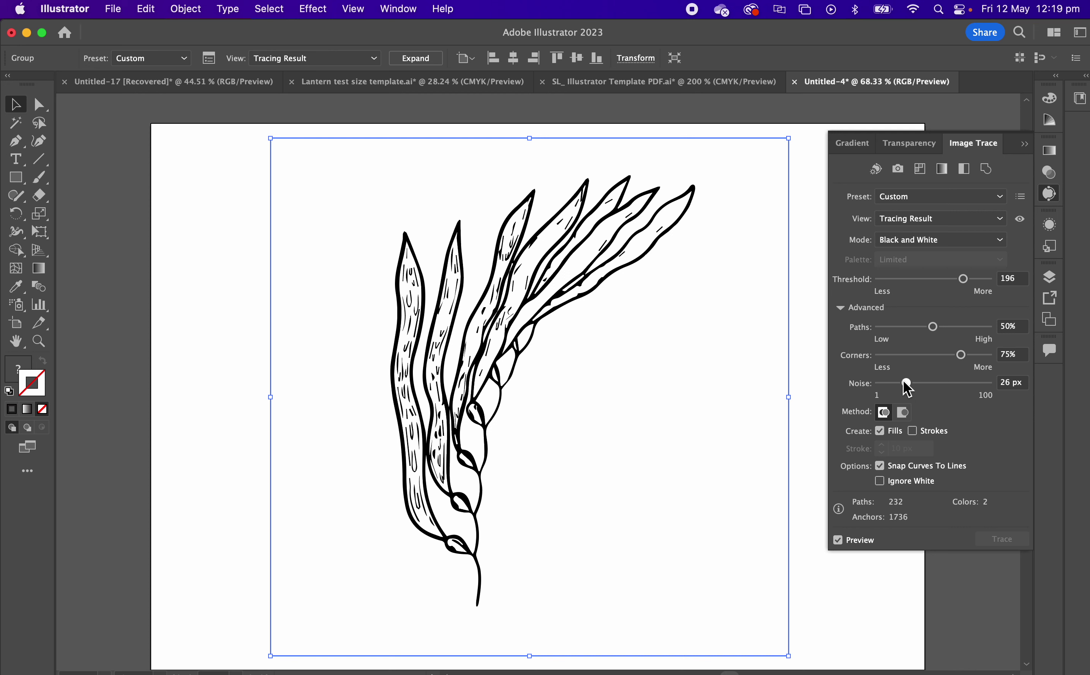
pyautogui.moveTo(906, 383)
pyautogui.mouseDown()
pyautogui.moveTo(970, 384)
pyautogui.moveTo(912, 390)
pyautogui.moveTo(954, 391)
pyautogui.mouseUp()
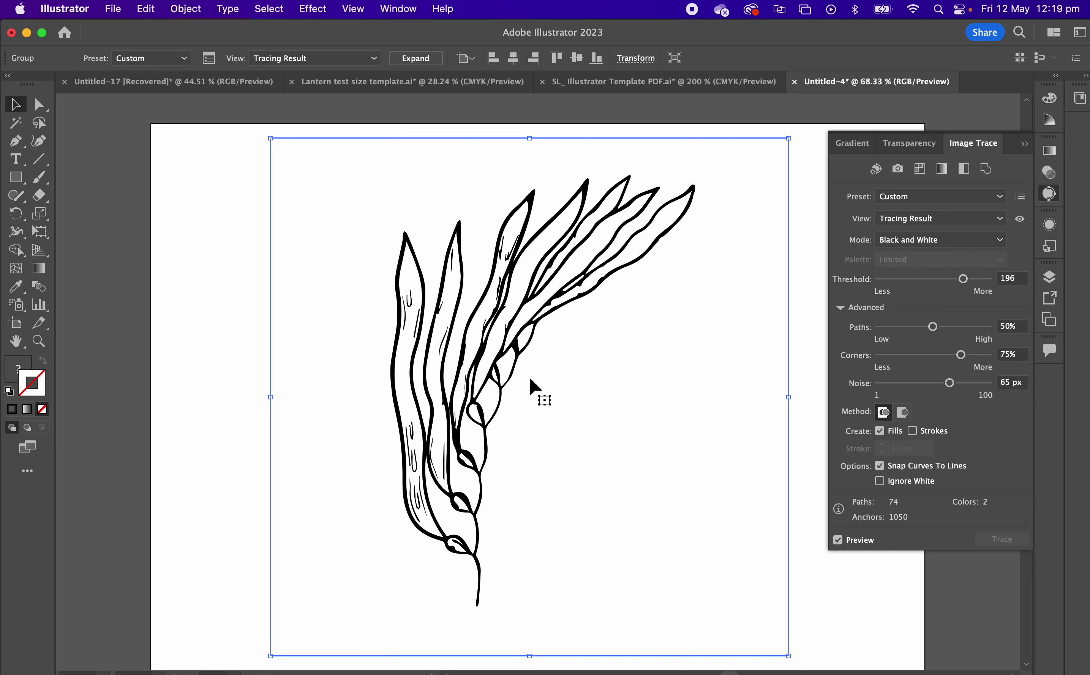
# Enable Ignore White in the advanced trace options so only the black linework is traced.
pyautogui.click(841, 309)
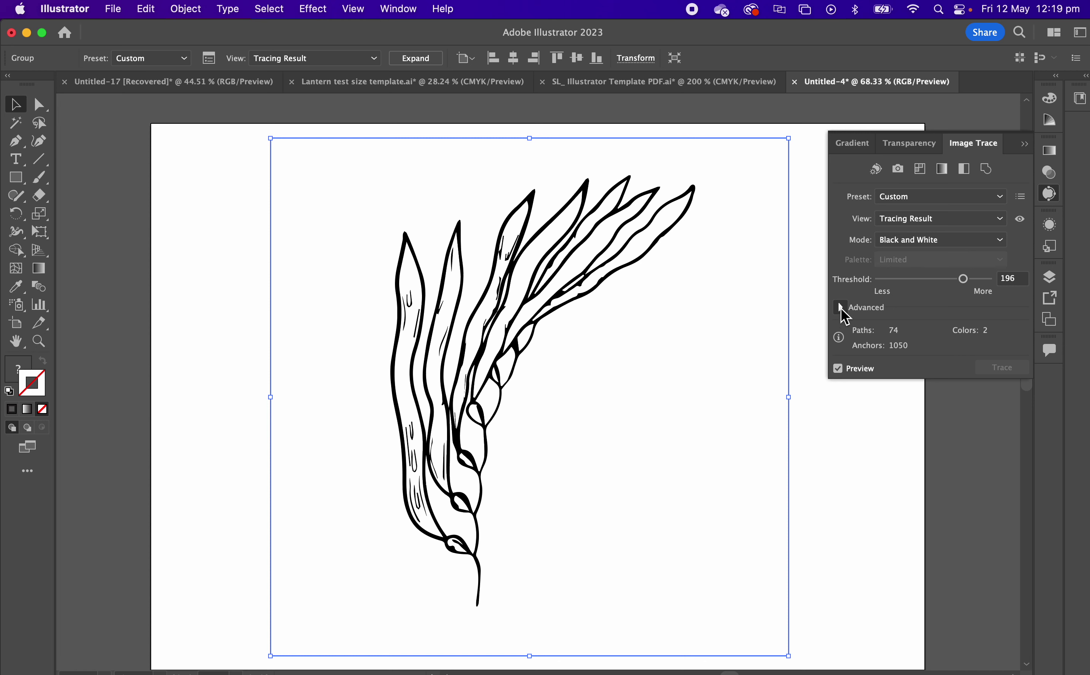
pyautogui.click(842, 308)
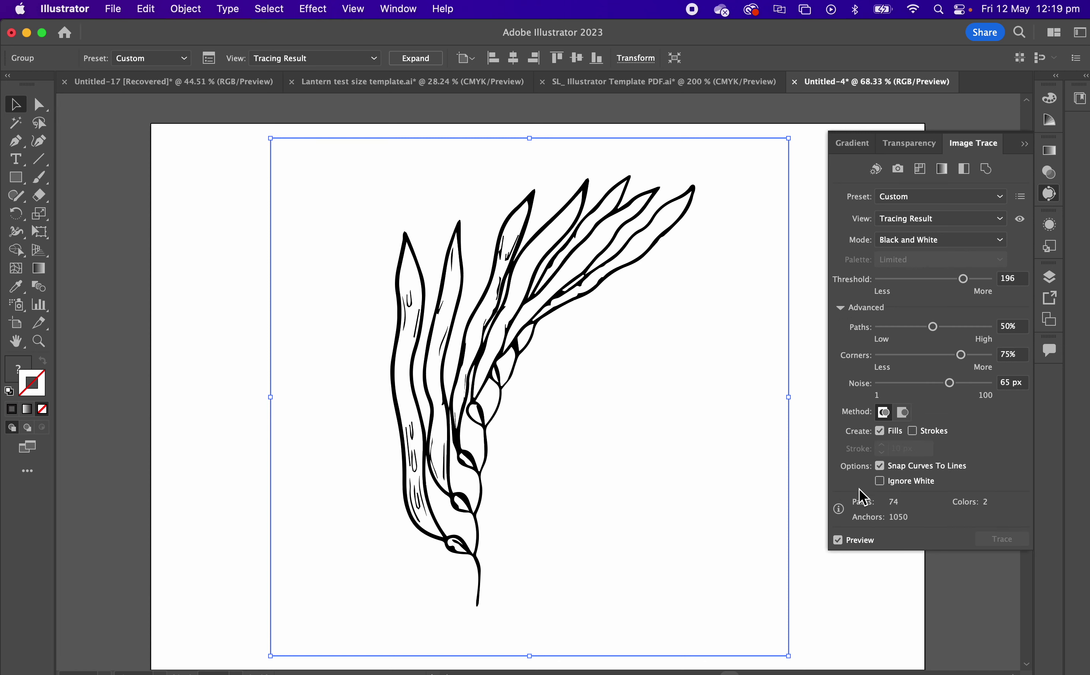
pyautogui.click(880, 481)
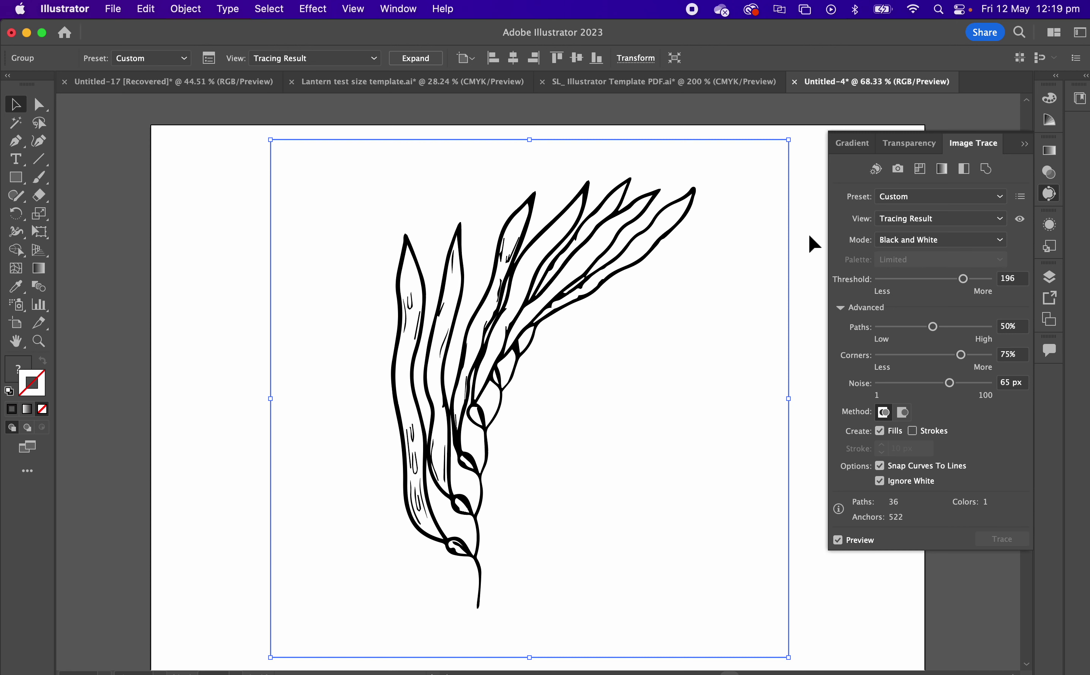
# Expand the traced seaweed into vector paths with Object and Fill included, and leave the artwork deselected.
pyautogui.click(185, 9)
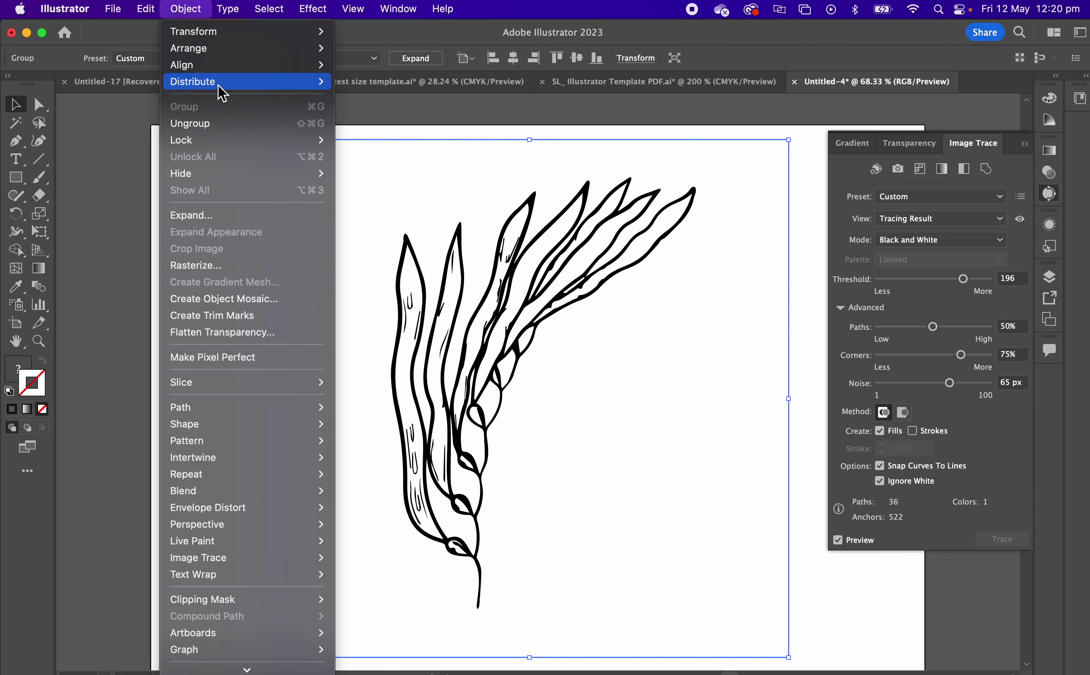
pyautogui.click(241, 216)
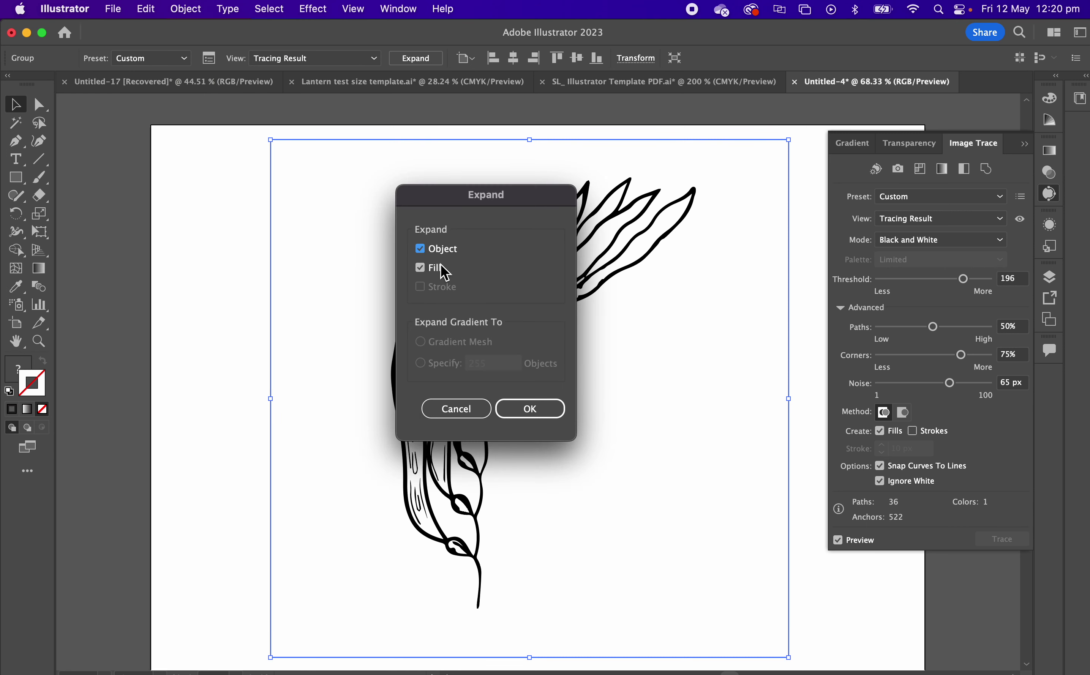
pyautogui.click(544, 413)
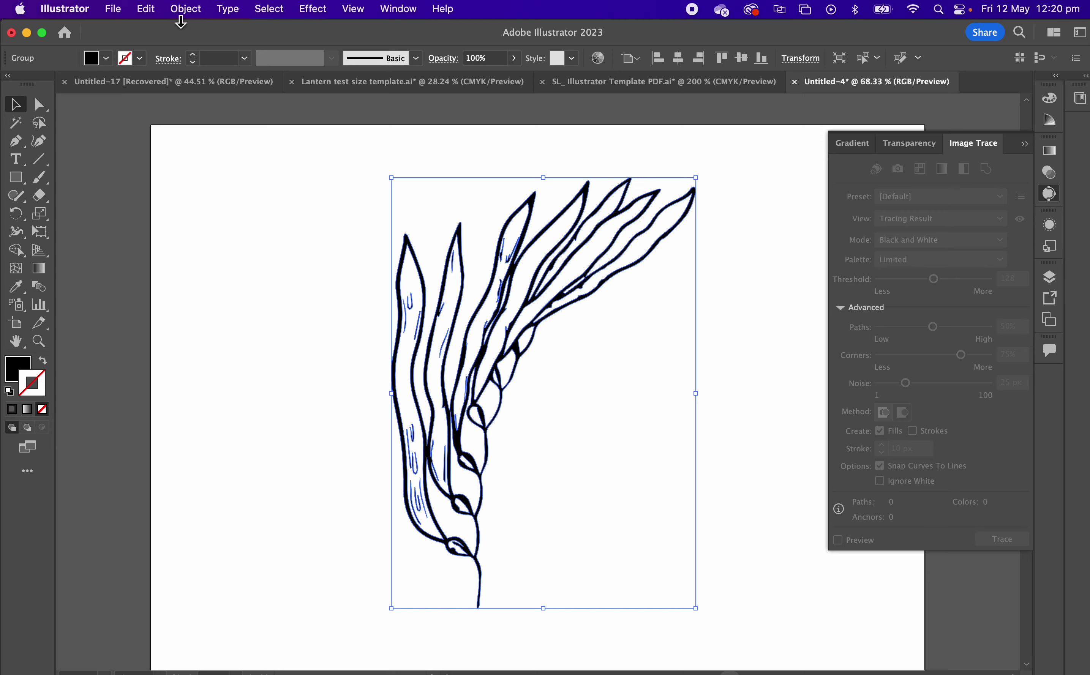
pyautogui.click(346, 176)
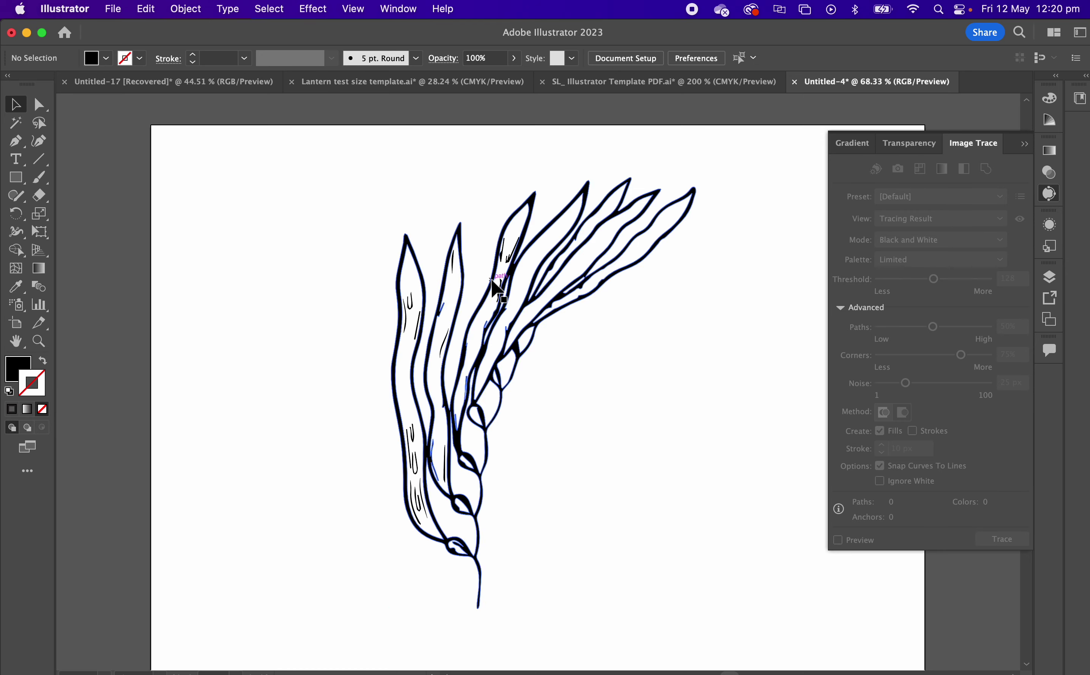
pyautogui.click(510, 314)
pyautogui.moveTo(517, 306); pyautogui.dragTo(377, 293)
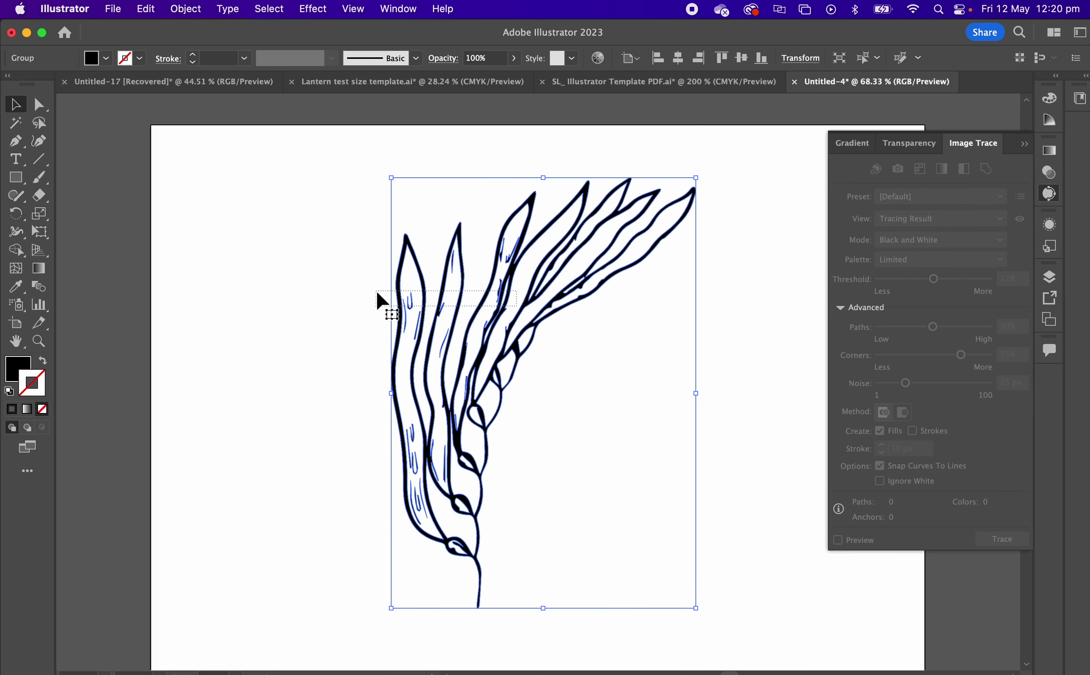
pyautogui.click(341, 286)
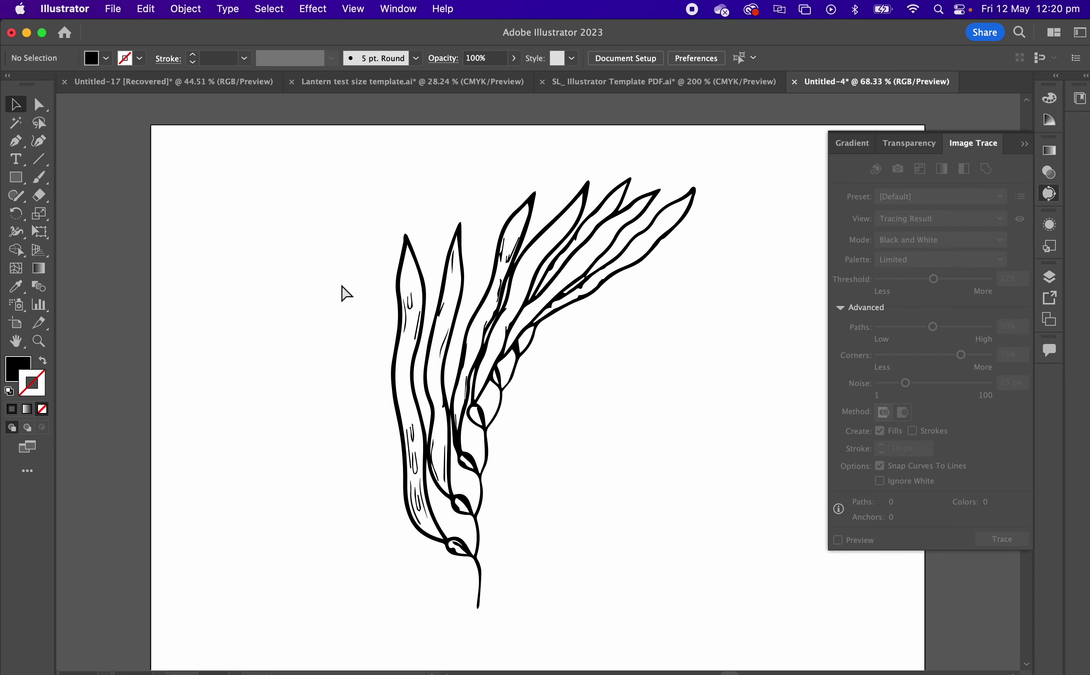
# Switch to Outline mode and inspect the expanded seaweed leaf paths at 400% zoom.
pyautogui.press('super+y')
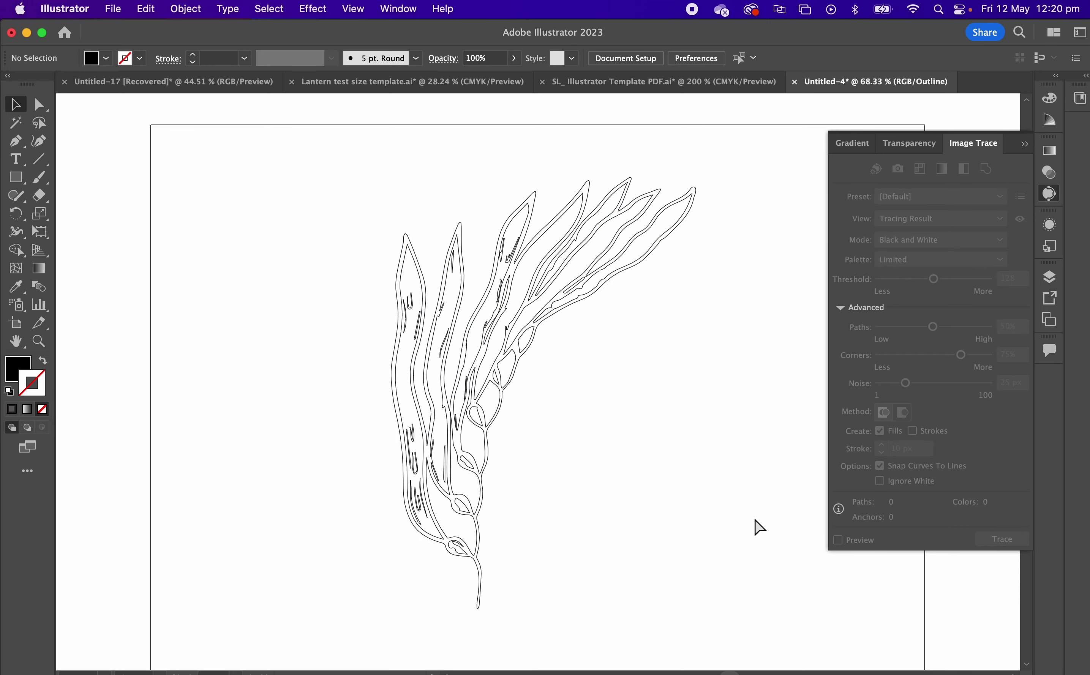
pyautogui.press('super+equal')
pyautogui.press('super+equal')
pyautogui.press('super+equal')
pyautogui.press('super+equal')
pyautogui.press('super+equal')
pyautogui.hscroll(-10, 756, 528)
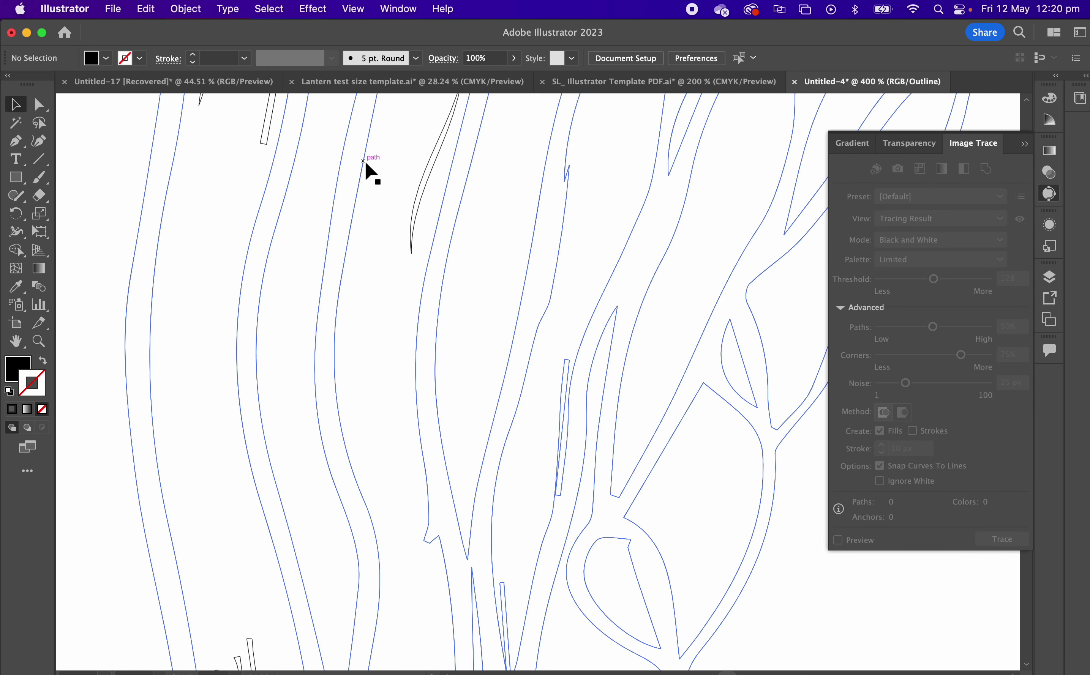
# Return from Outline mode to Preview mode and show the whole artboard at 50% zoom.
pyautogui.scroll(-10, 366, 172)
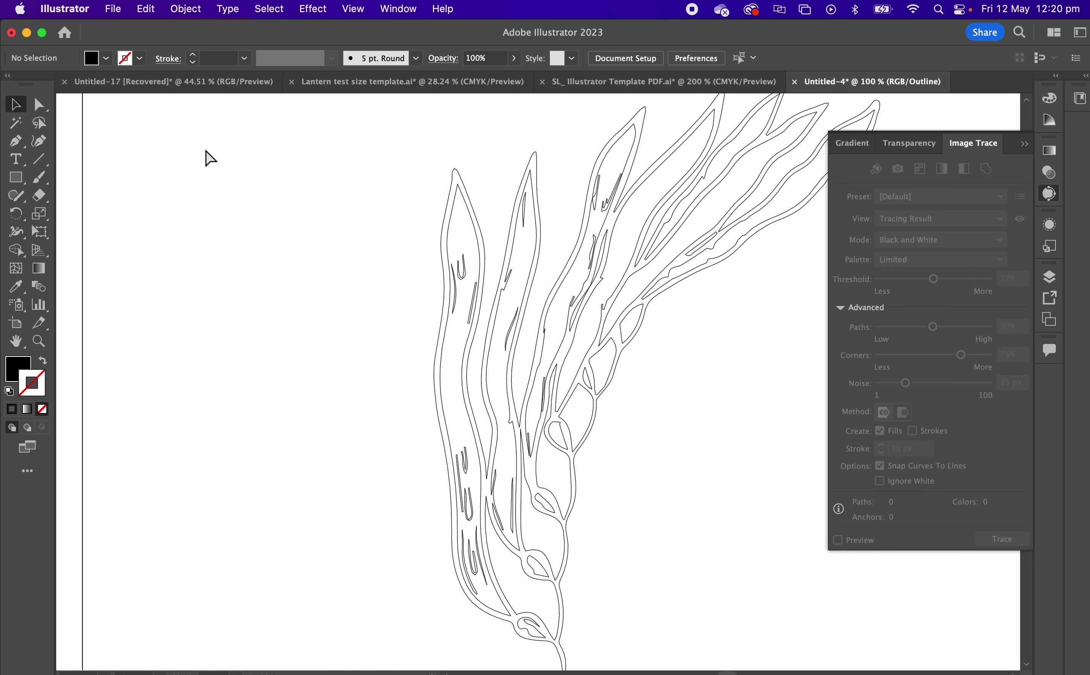
pyautogui.press('super+y')
pyautogui.scroll(-1, 348, 233)
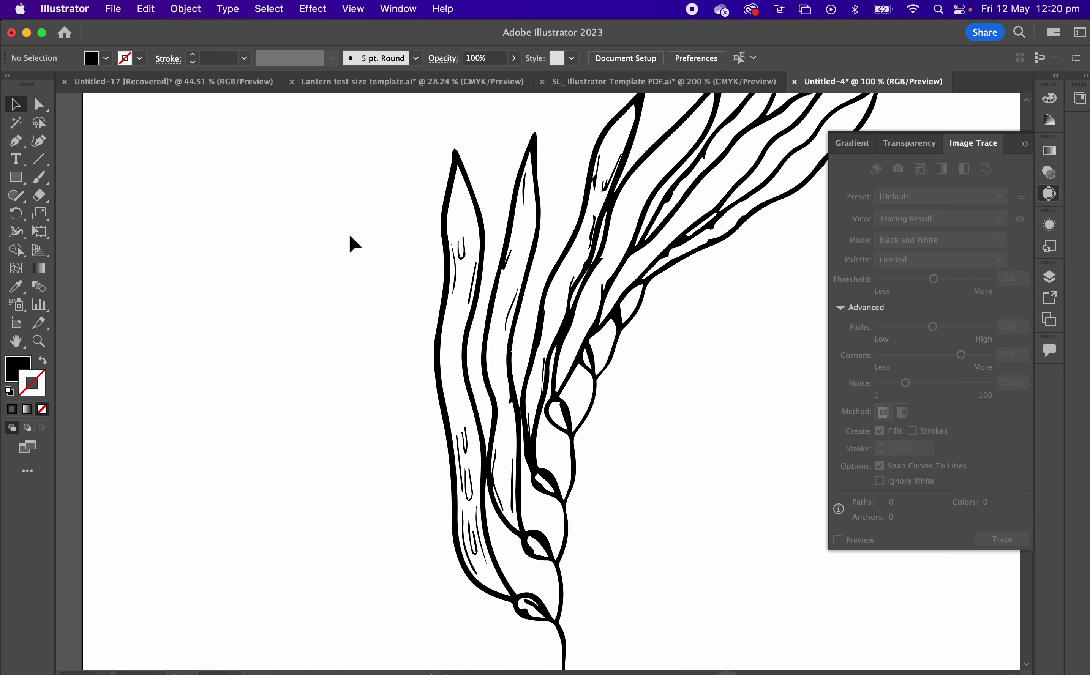
pyautogui.press('super+minus')
pyautogui.press('super+minus')
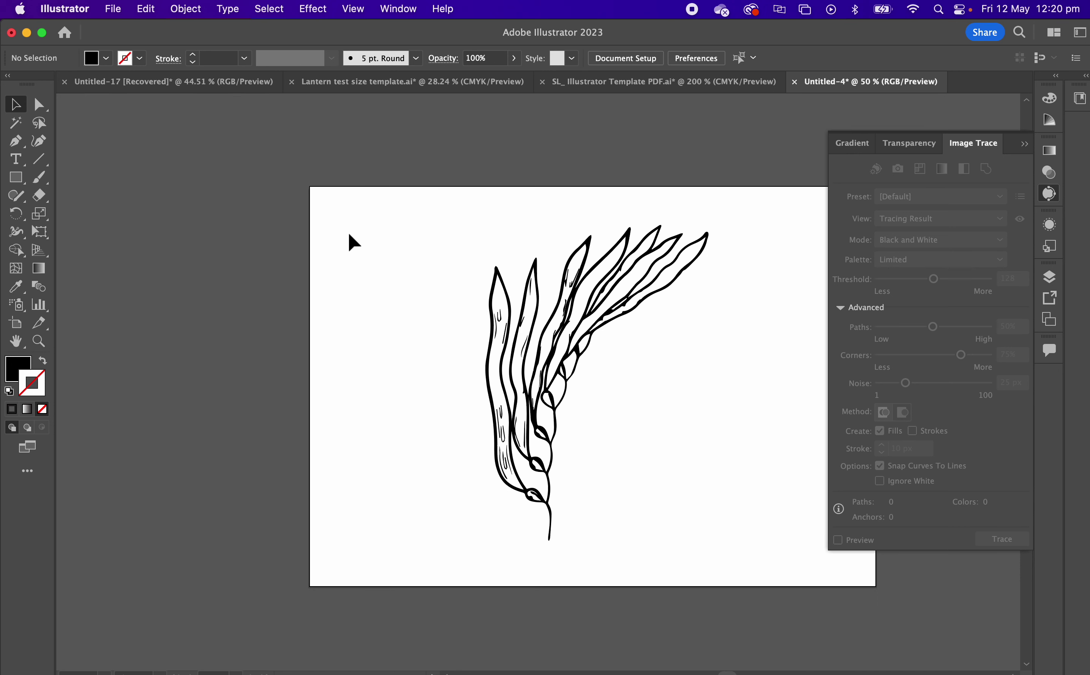
# Move the seaweed artwork left on the artboard, scale it down proportionally to a little over half its size, and deselect it.
pyautogui.moveTo(437, 215); pyautogui.dragTo(757, 555)
pyautogui.moveTo(625, 323); pyautogui.dragTo(552, 308)
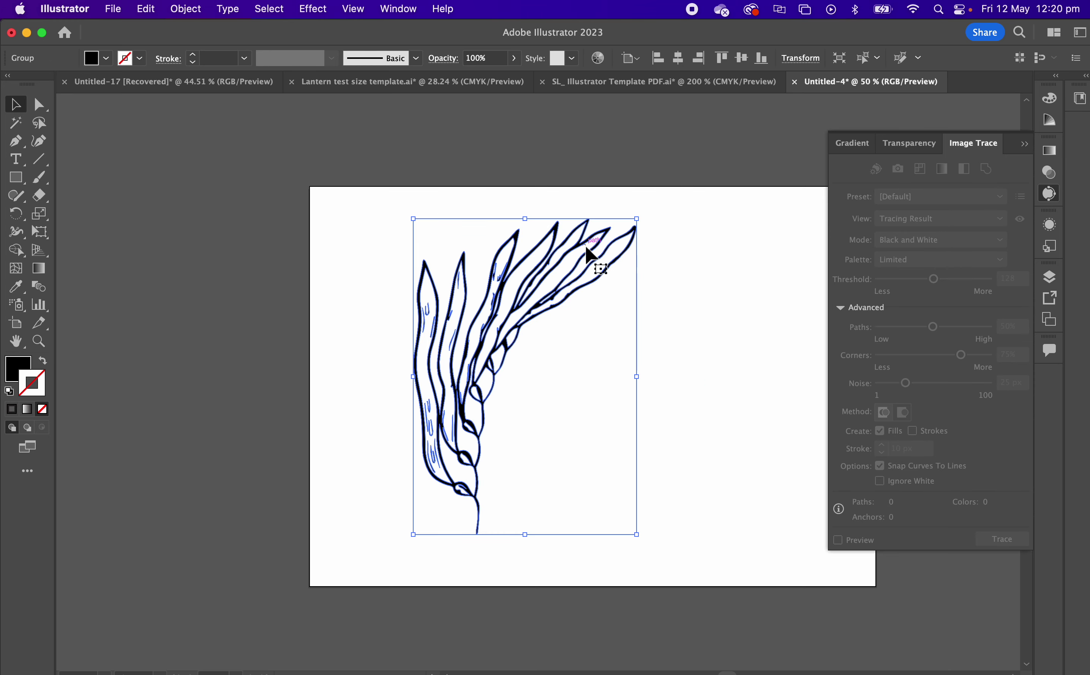
pyautogui.press('a')
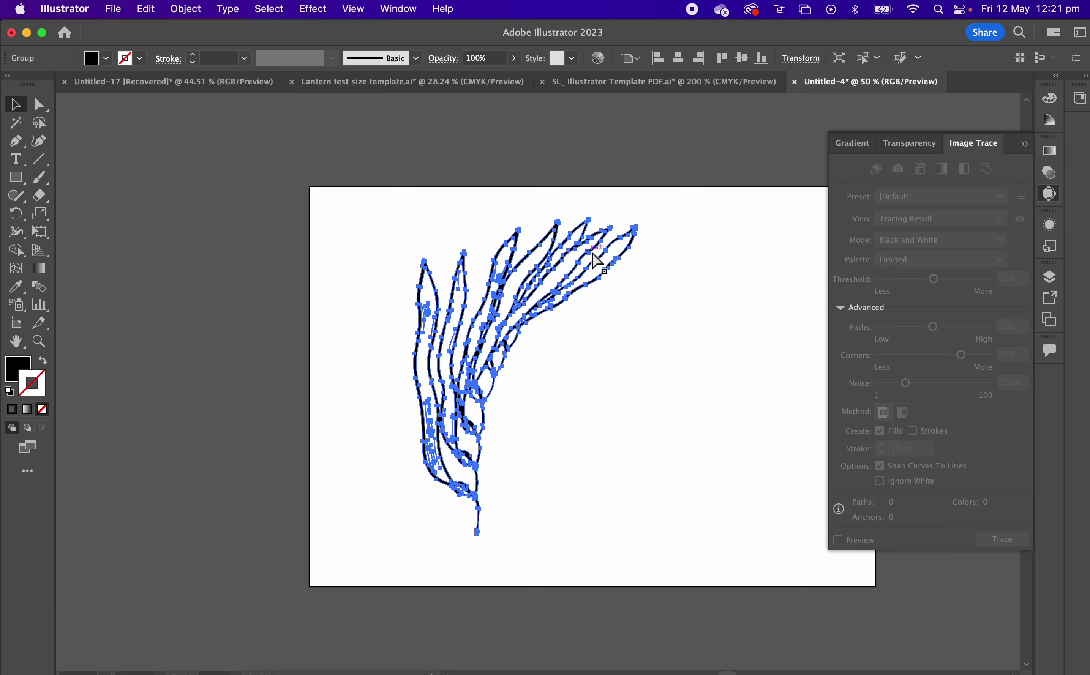
pyautogui.press('v')
pyautogui.moveTo(635, 218); pyautogui.dragTo(543, 351)
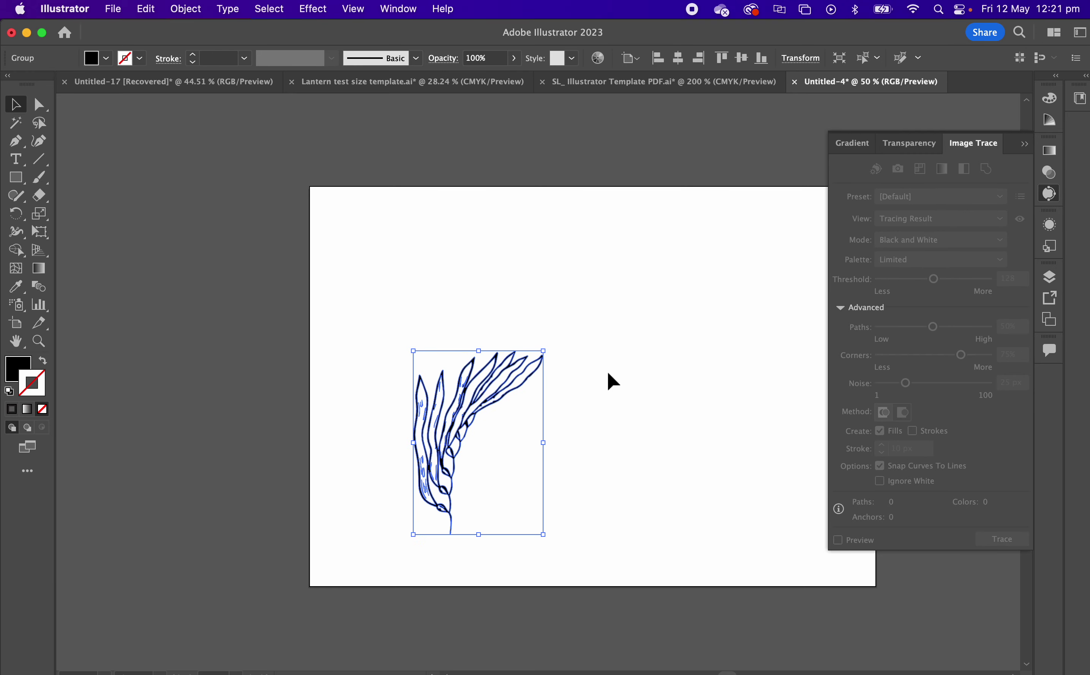
pyautogui.click(608, 373)
# Ungroup the expanded seaweed artwork and deselect it.
pyautogui.scroll(4, 537, 376)
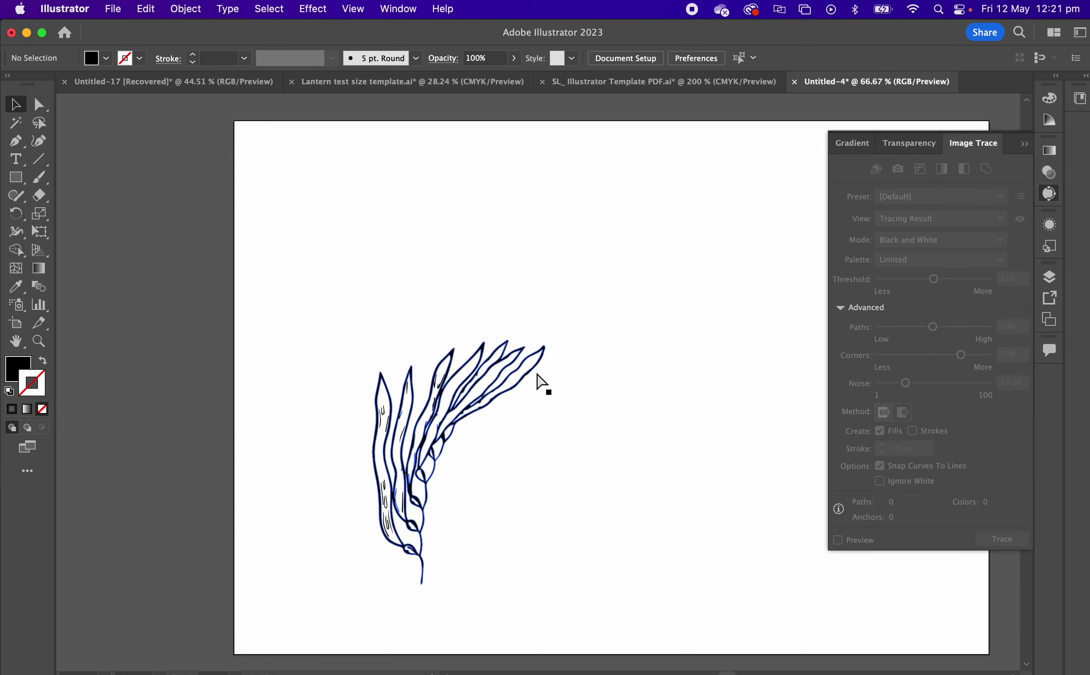
pyautogui.moveTo(300, 338); pyautogui.dragTo(464, 222)
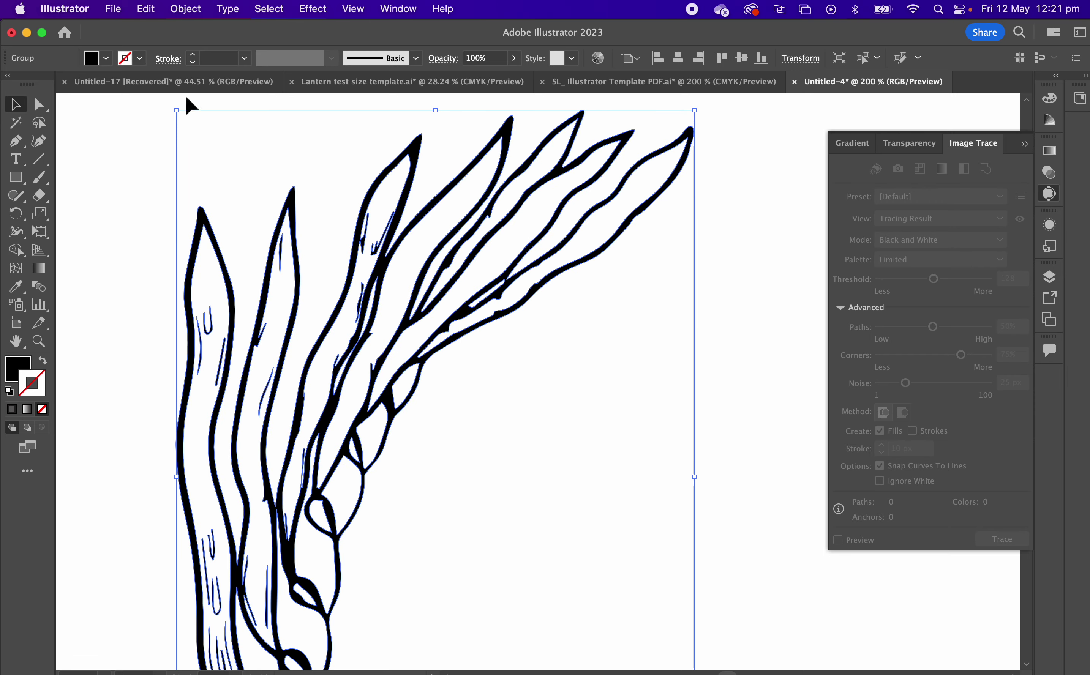
pyautogui.click(186, 9)
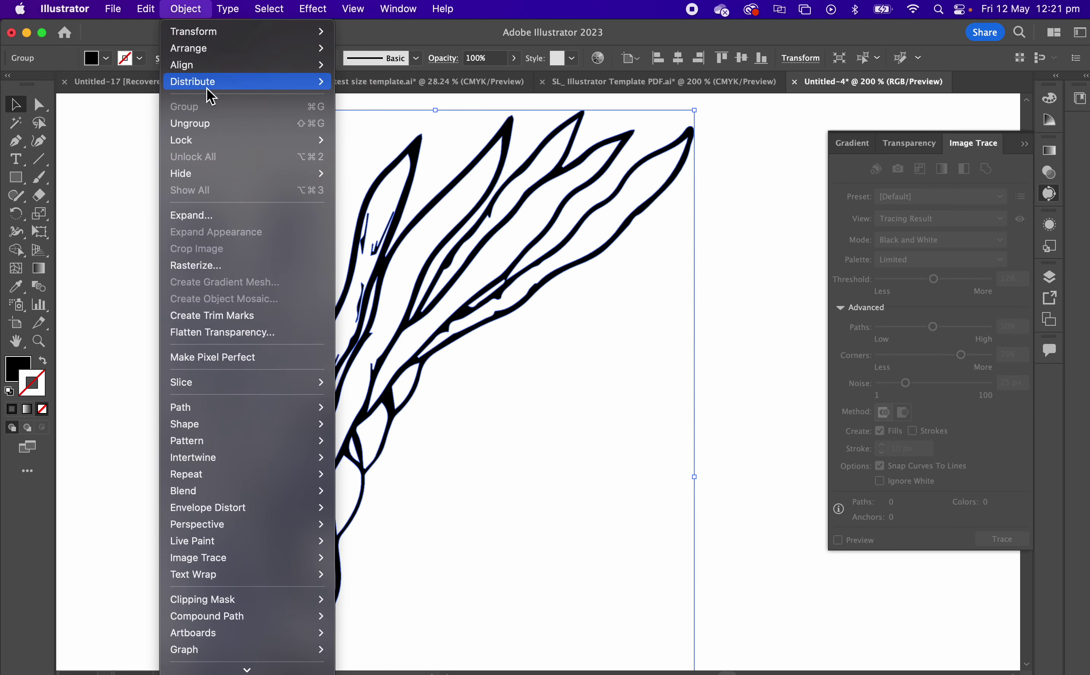
pyautogui.click(209, 123)
pyautogui.click(115, 220)
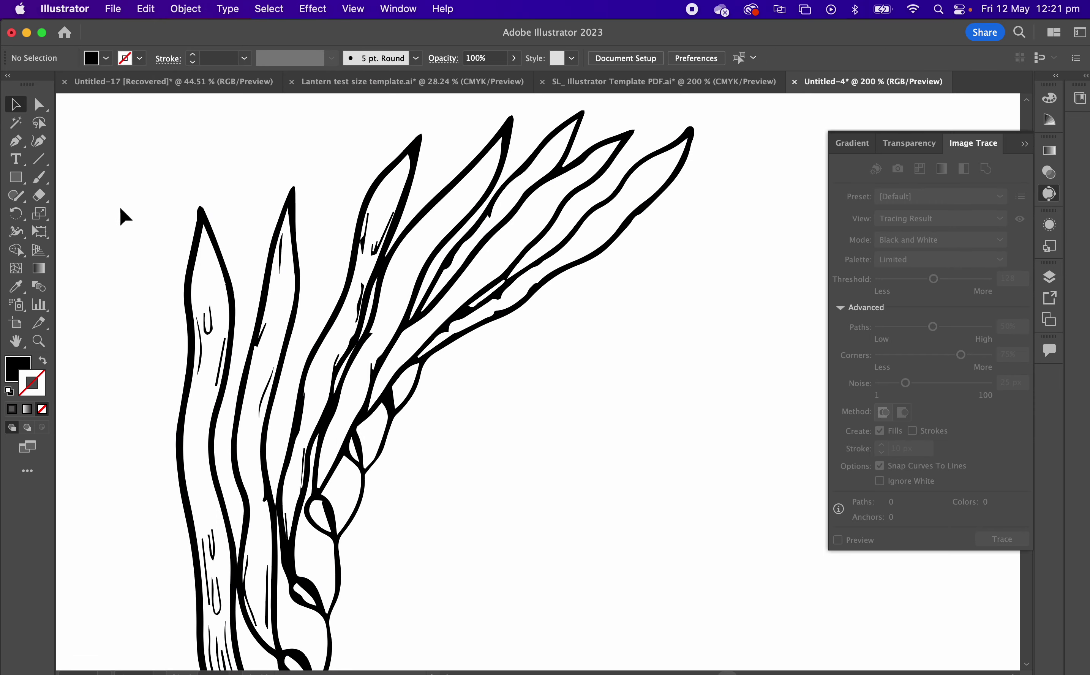
# Select the seaweed again and ungroup it a second time, leaving nothing selected.
pyautogui.click(187, 9)
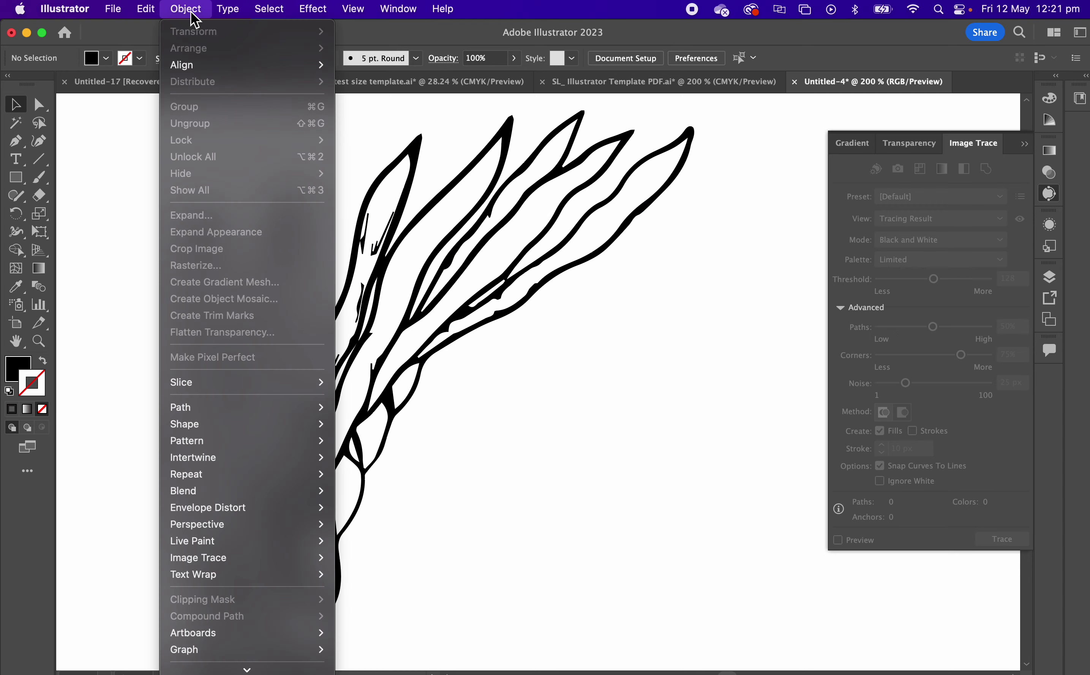
pyautogui.click(187, 9)
pyautogui.click(365, 194)
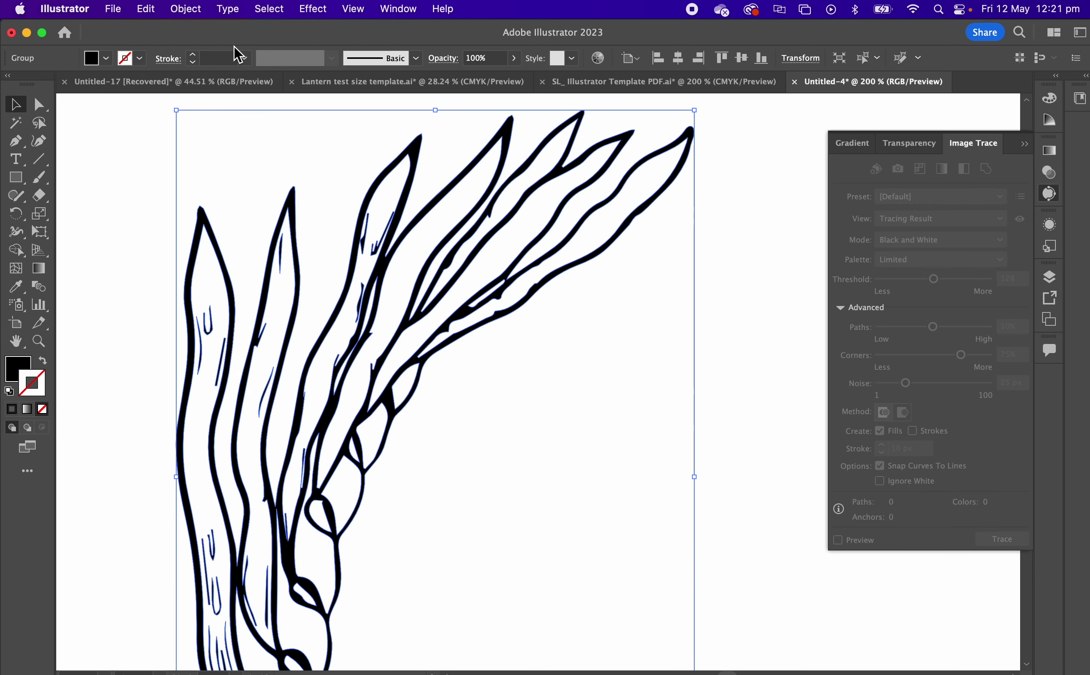
pyautogui.click(185, 8)
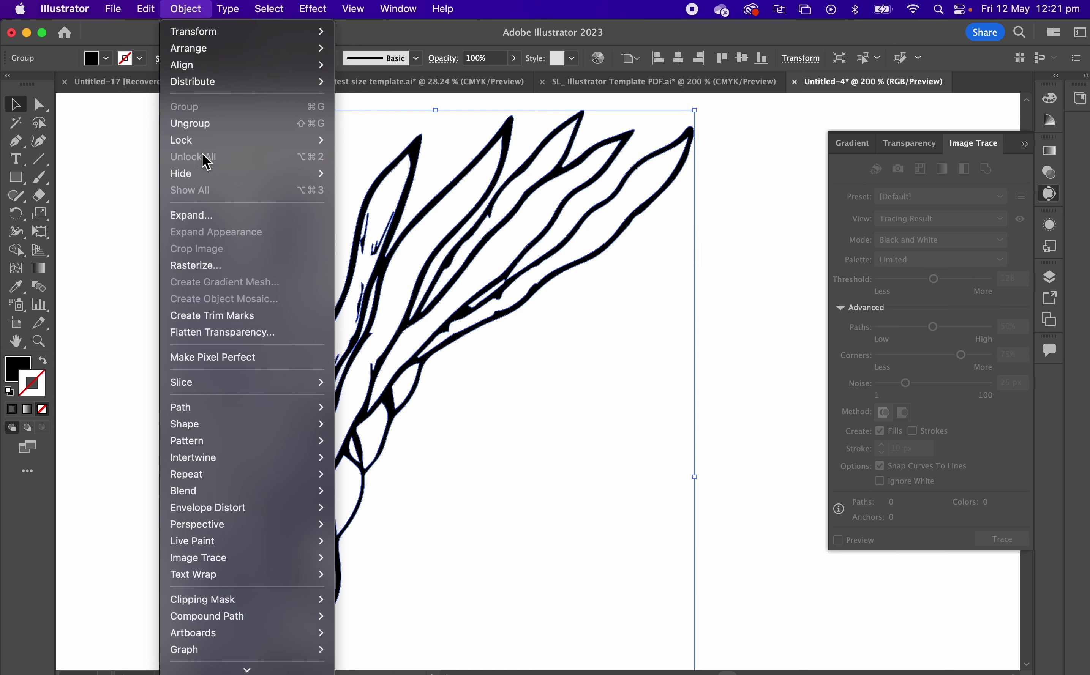
pyautogui.click(188, 123)
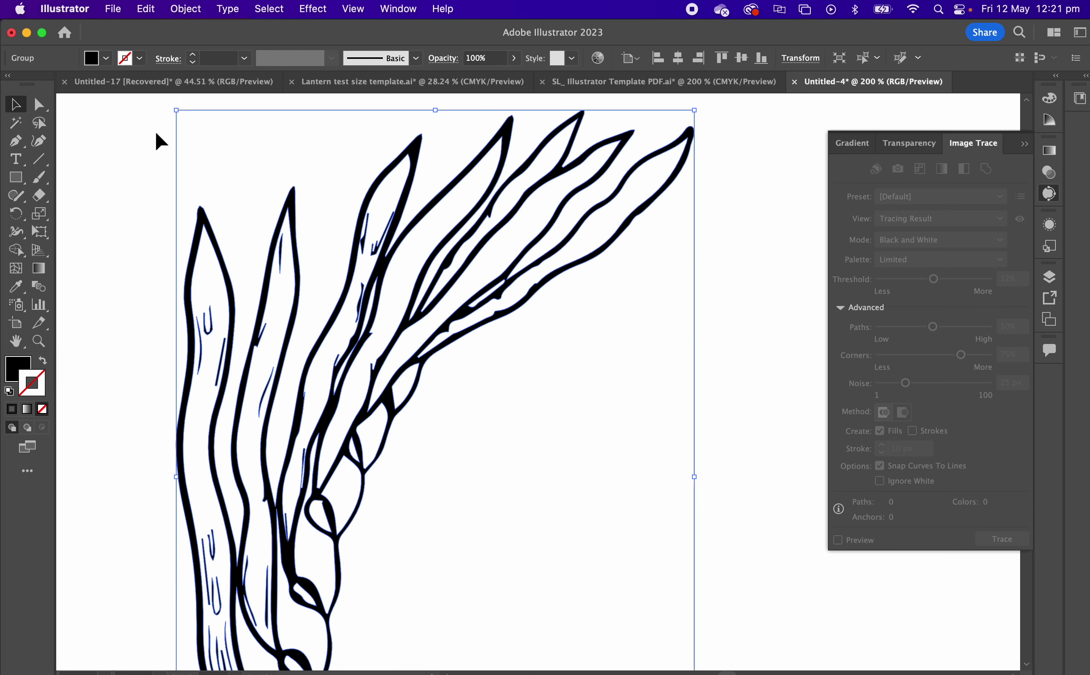
pyautogui.click(125, 177)
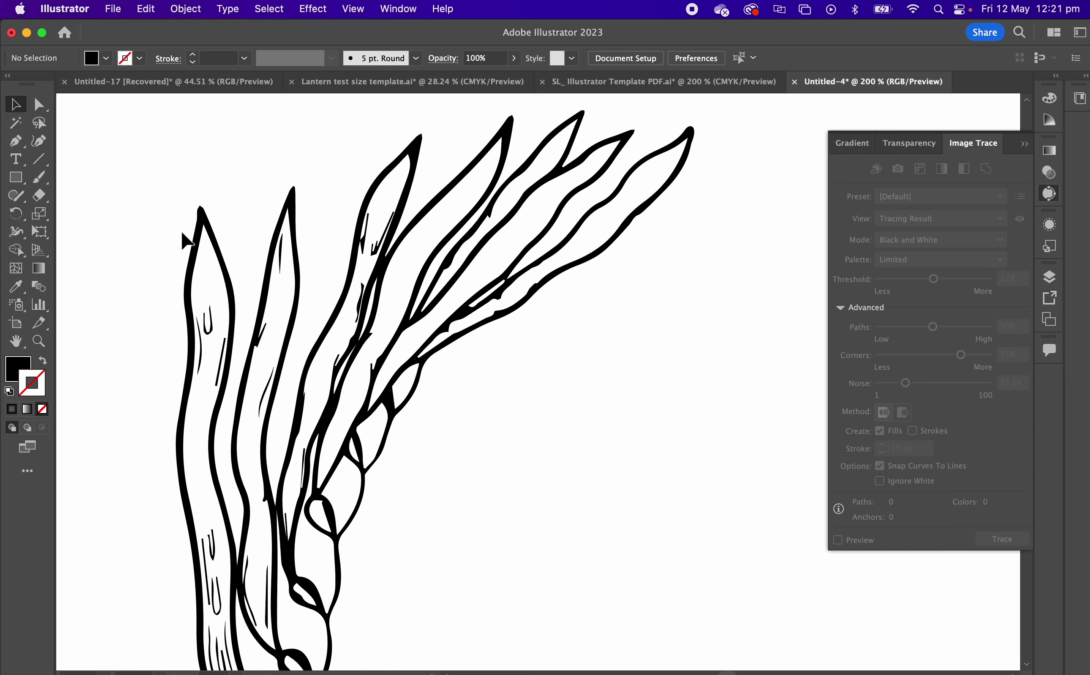
# Try to select and move individual seaweed paths after ungrouping, and undo the move.
pyautogui.click(213, 330)
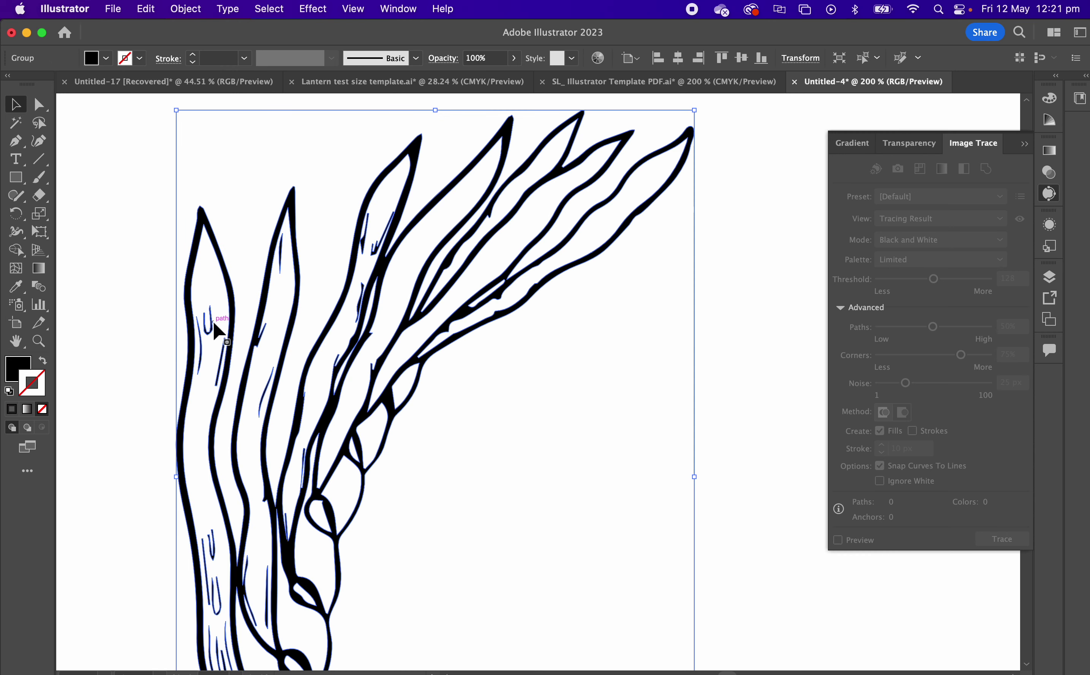
pyautogui.click(131, 297)
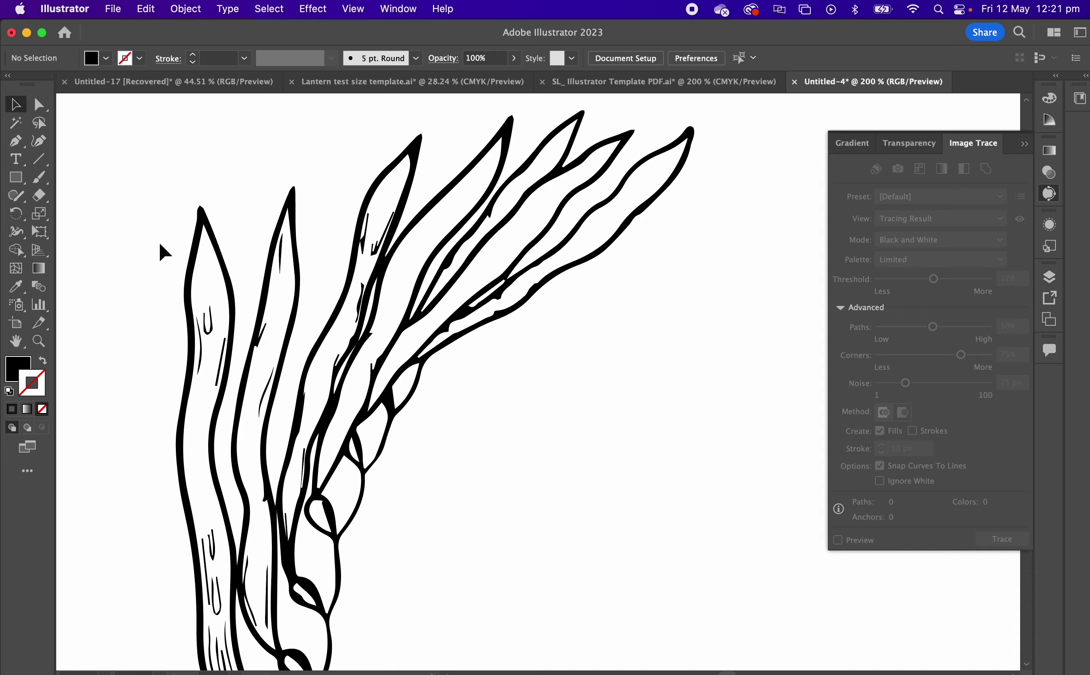
pyautogui.click(190, 250)
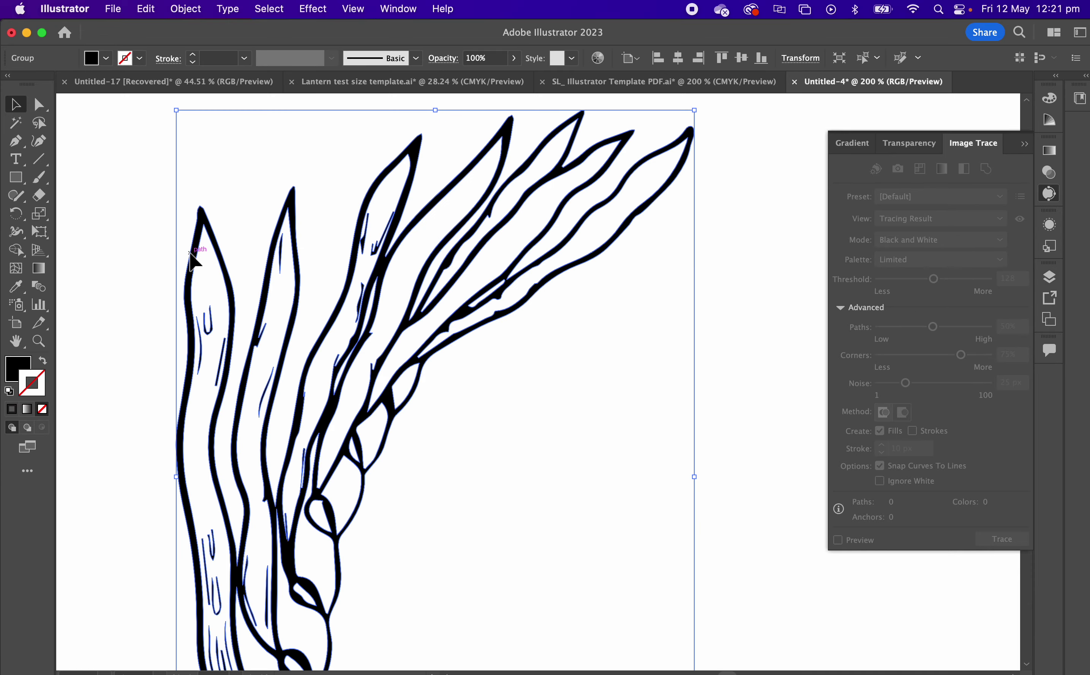
pyautogui.moveTo(190, 251); pyautogui.dragTo(465, 283)
pyautogui.click(236, 245)
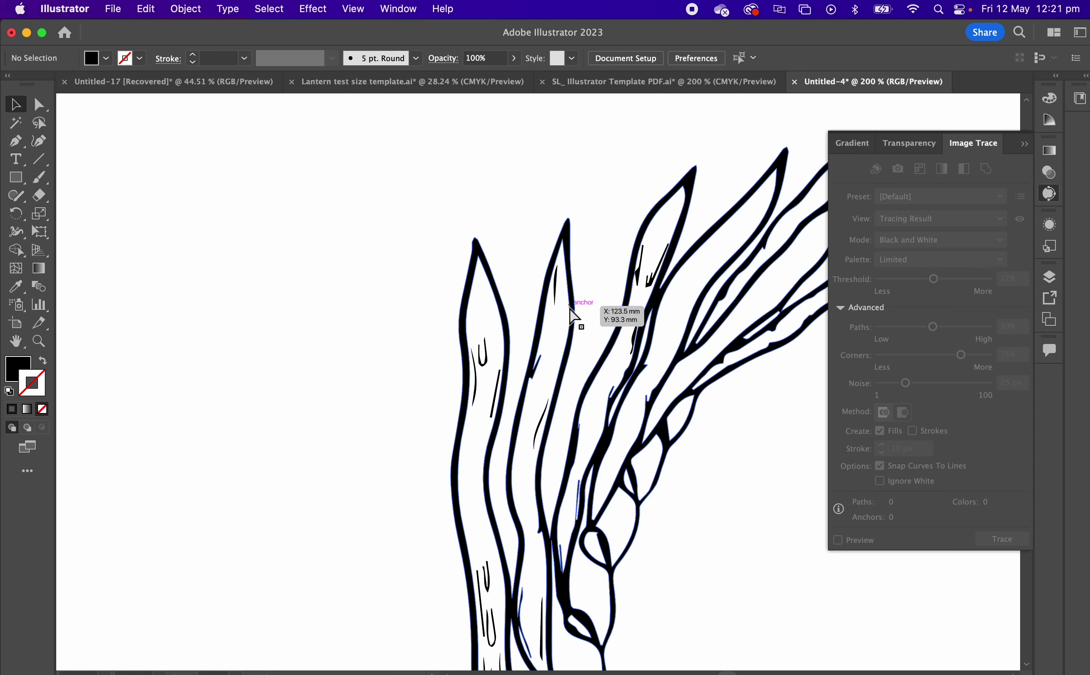
pyautogui.press('super+z')
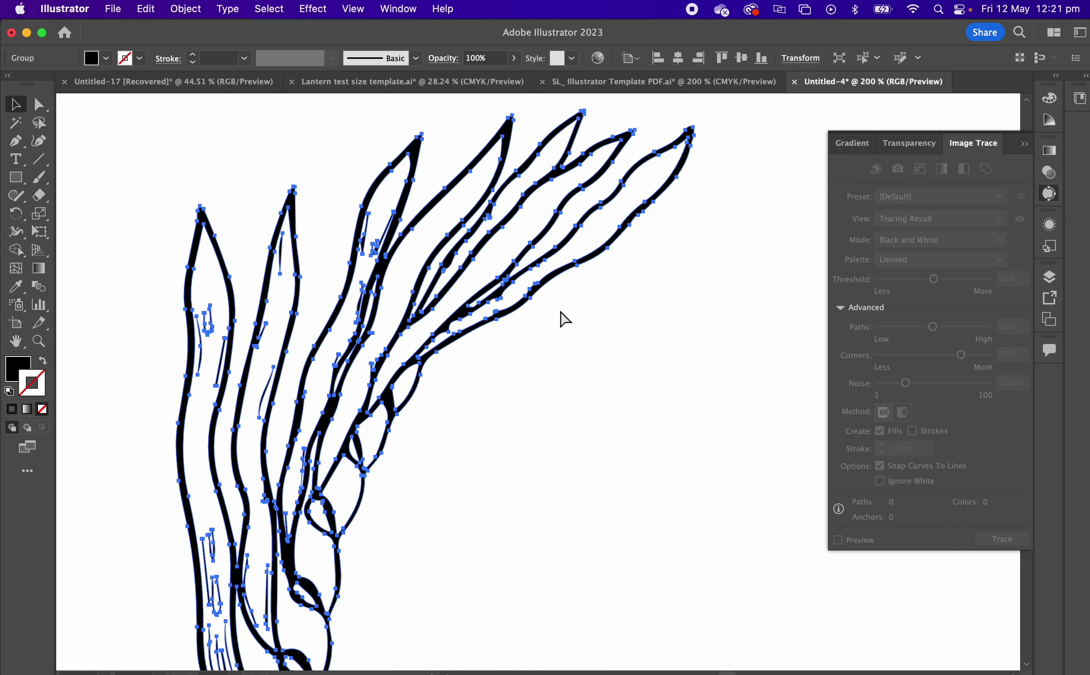
# Move the seaweed to the upper-left area of the artboard.
pyautogui.press('super+minus')
pyautogui.press('super+minus')
pyautogui.press('super+minus')
pyautogui.moveTo(523, 311); pyautogui.dragTo(393, 197)
pyautogui.click(552, 287)
pyautogui.click(392, 250)
pyautogui.moveTo(368, 248); pyautogui.dragTo(369, 249)
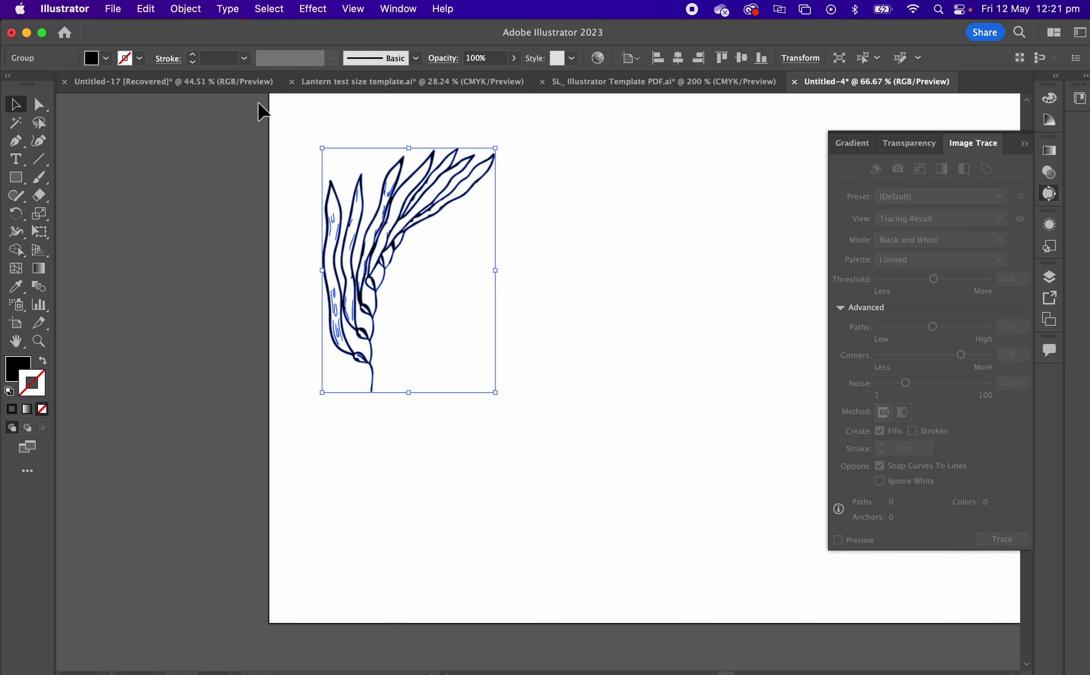
# Duplicate the seaweed horizontally beside the original and reflect the copy across the vertical axis.
pyautogui.moveTo(383, 201)
pyautogui.mouseDown()
pyautogui.moveTo(548, 217)
pyautogui.moveTo(571, 236)
pyautogui.mouseUp()
pyautogui.click(181, 9)
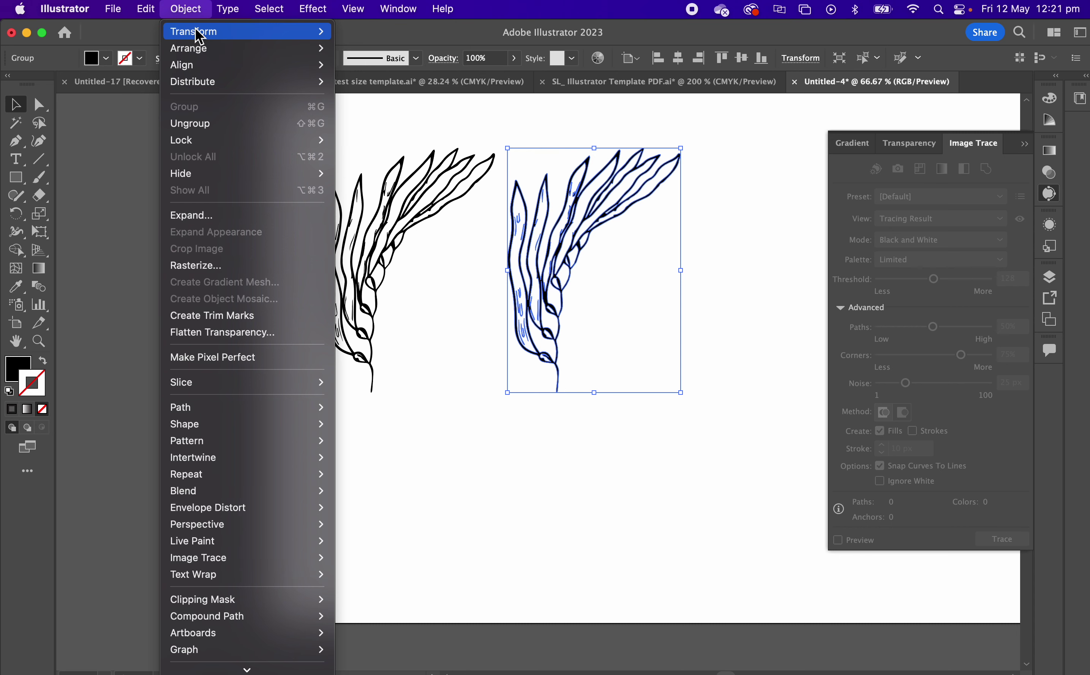
pyautogui.moveTo(273, 37)
pyautogui.click(415, 90)
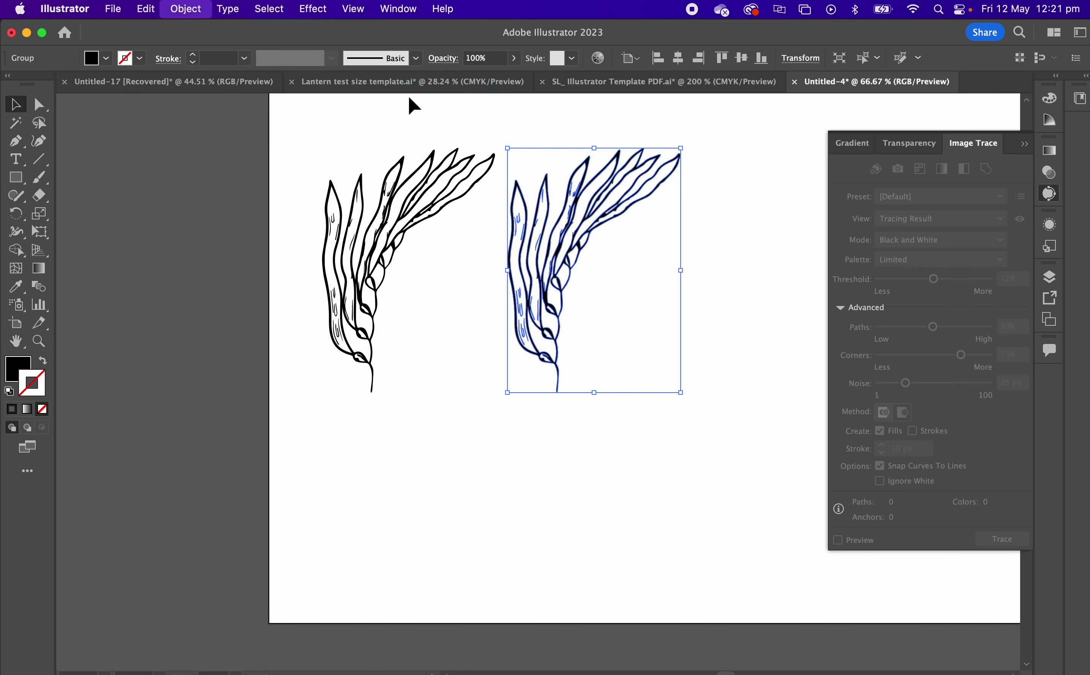
pyautogui.moveTo(516, 223); pyautogui.dragTo(482, 446)
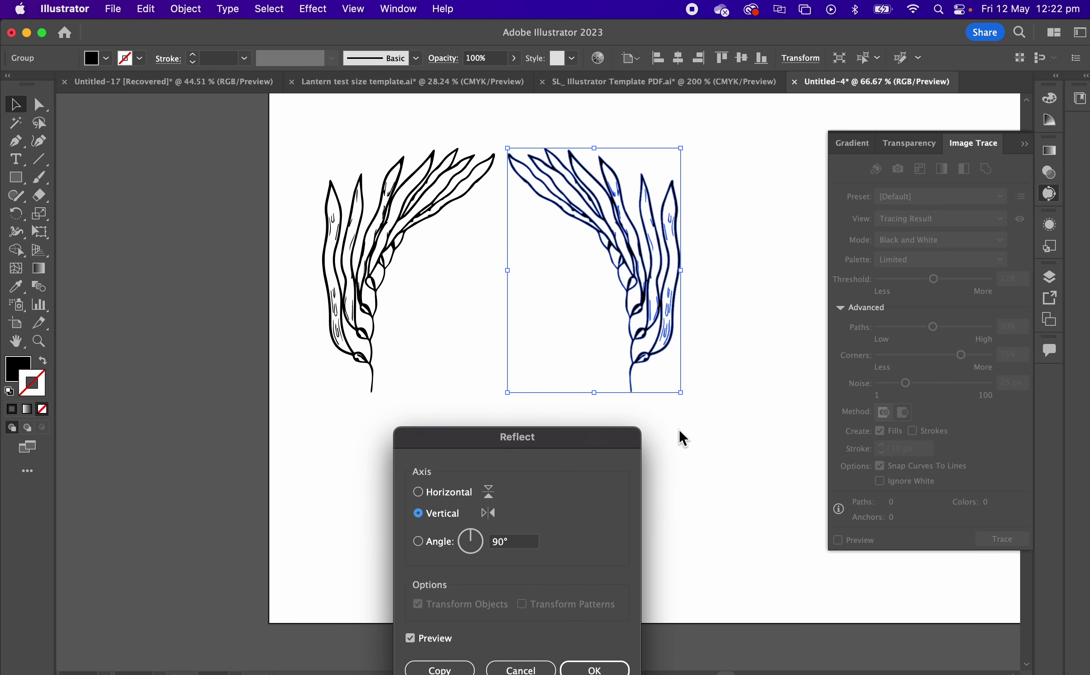
pyautogui.moveTo(540, 445); pyautogui.dragTo(762, 296)
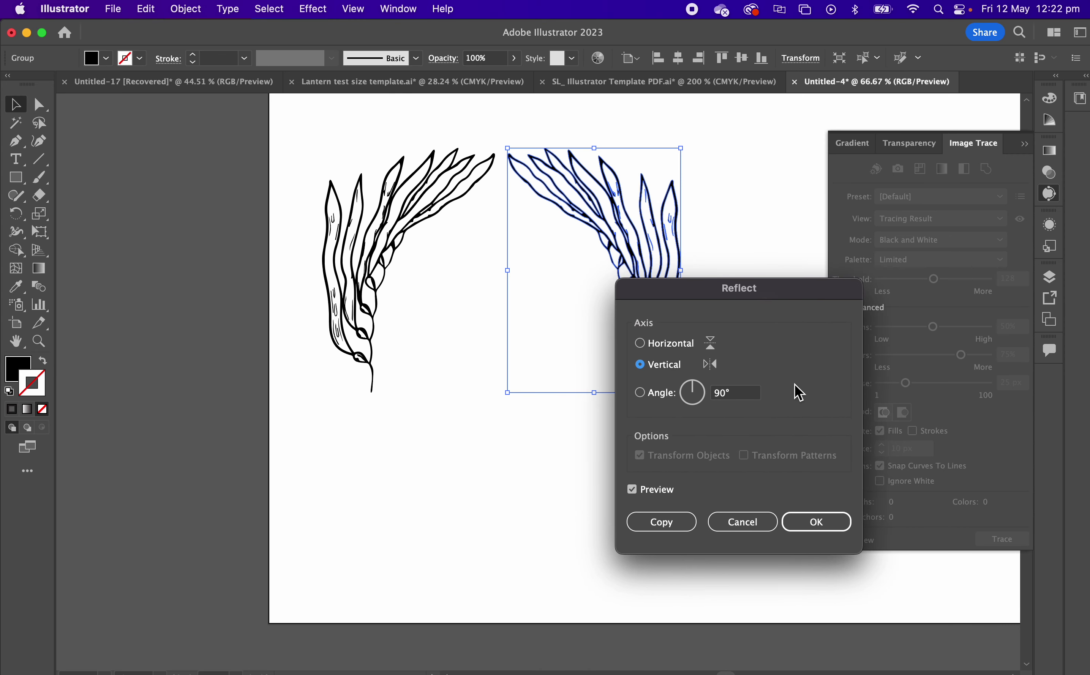
pyautogui.click(812, 528)
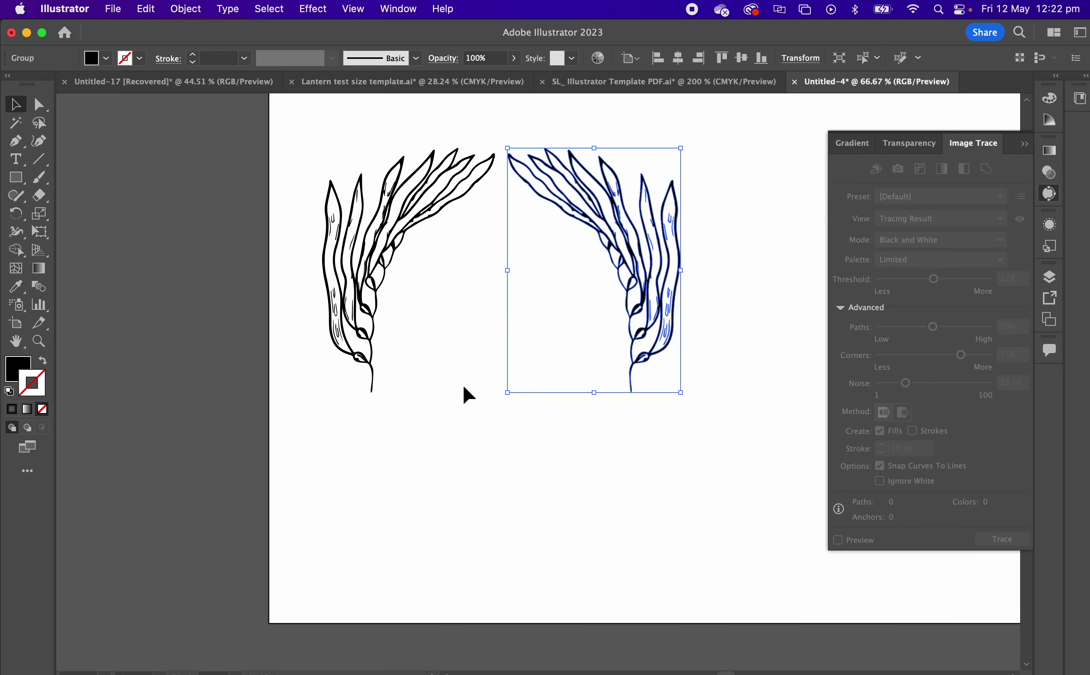
pyautogui.click(465, 385)
# Nudge the mirrored seaweed slightly away from the original, and shift both pieces closer to the artboard's upper-left corner.
pyautogui.moveTo(622, 217)
pyautogui.mouseDown()
pyautogui.moveTo(598, 230)
pyautogui.moveTo(511, 233)
pyautogui.moveTo(681, 239)
pyautogui.moveTo(618, 233)
pyautogui.moveTo(626, 226)
pyautogui.mouseUp()
pyautogui.moveTo(287, 130); pyautogui.dragTo(671, 385)
pyautogui.moveTo(663, 308); pyautogui.dragTo(653, 282)
pyautogui.click(736, 336)
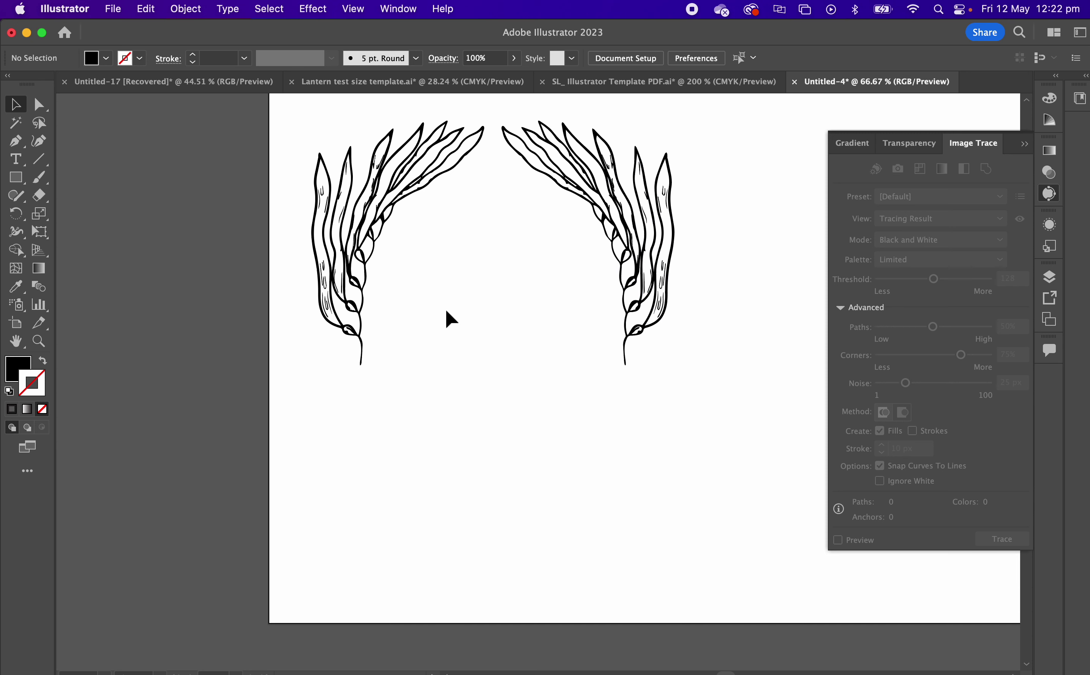
# Draw a black-filled rectangle below the two seaweed pieces and give it a cyan stroke, 08FFED.
pyautogui.click(22, 178)
pyautogui.moveTo(437, 423); pyautogui.dragTo(673, 549)
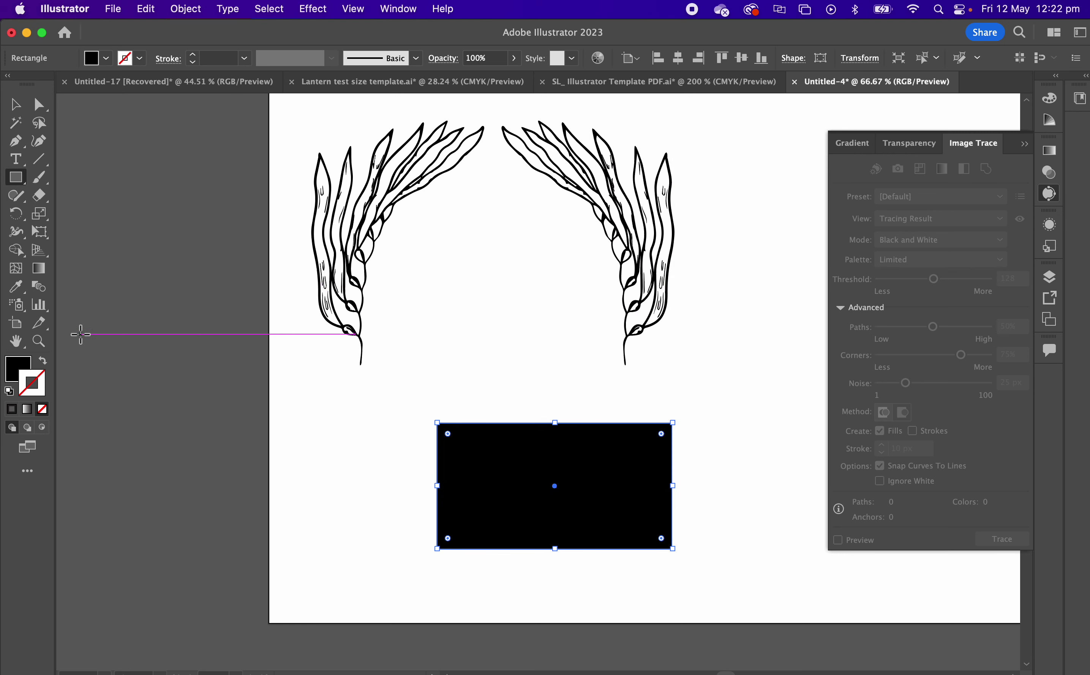
pyautogui.click(18, 369)
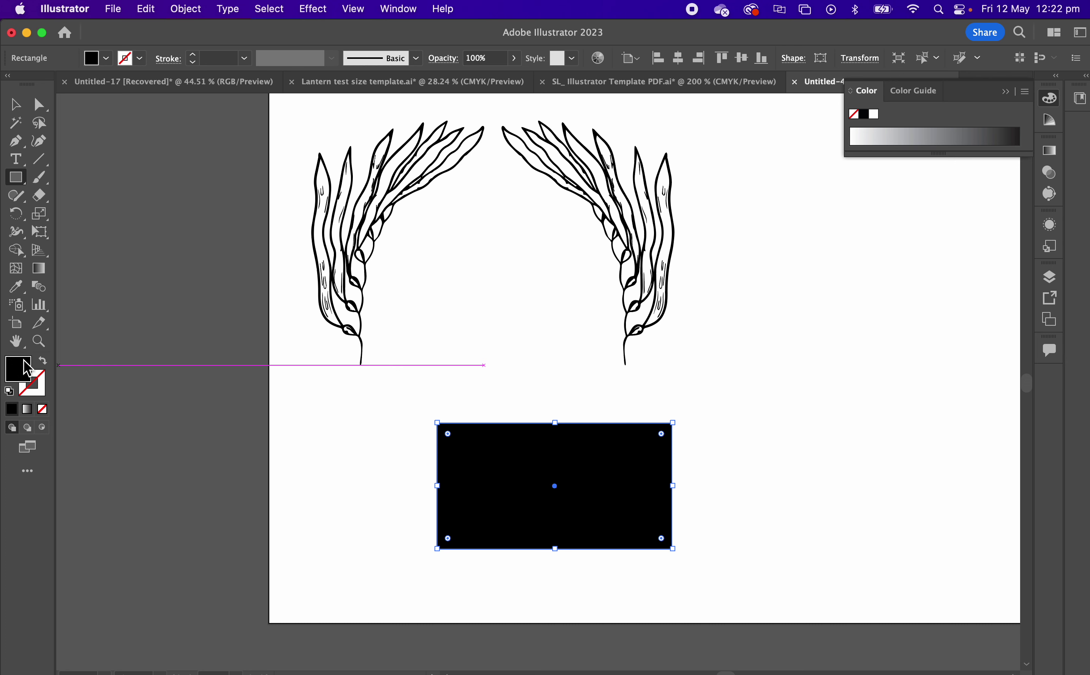
pyautogui.click(42, 381)
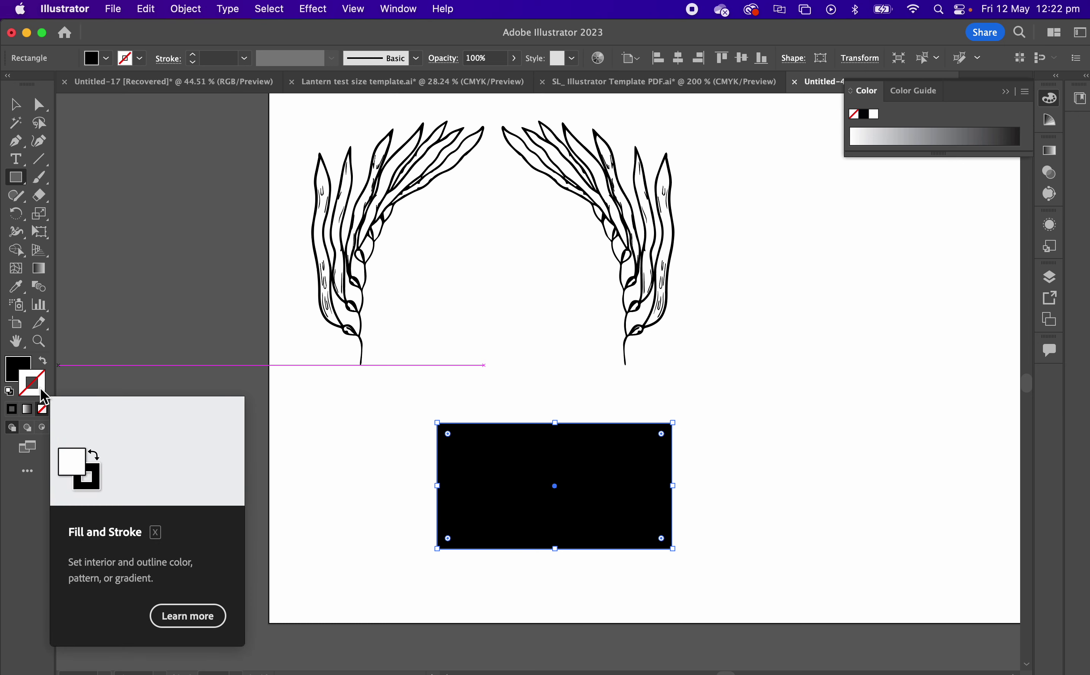
pyautogui.doubleClick(41, 389)
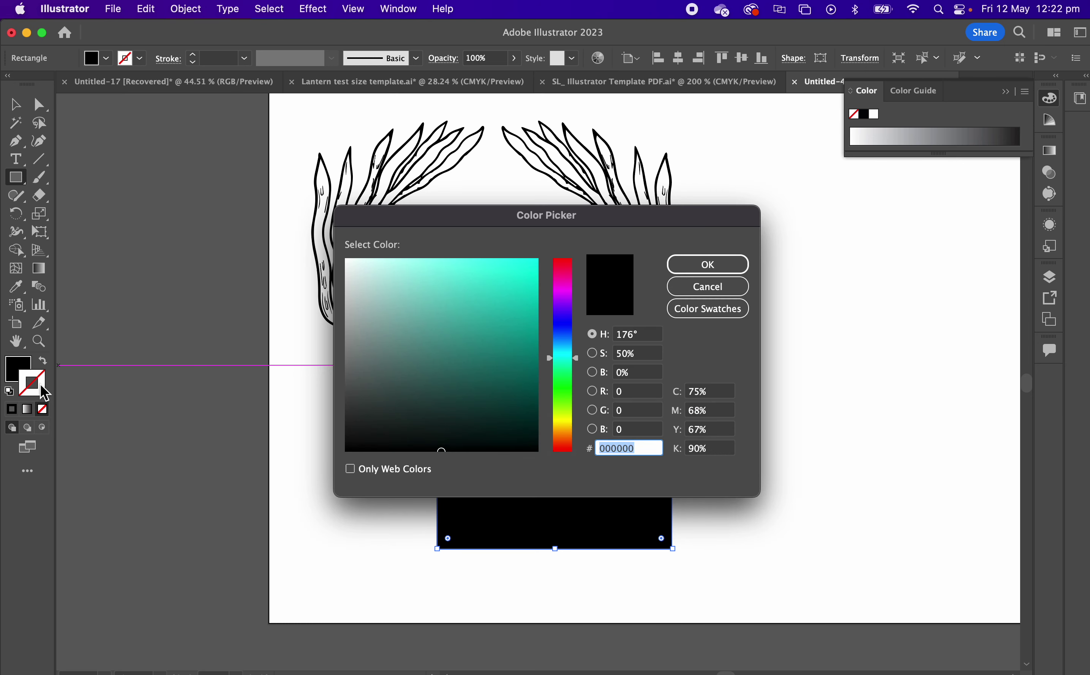
pyautogui.moveTo(419, 353); pyautogui.dragTo(532, 259)
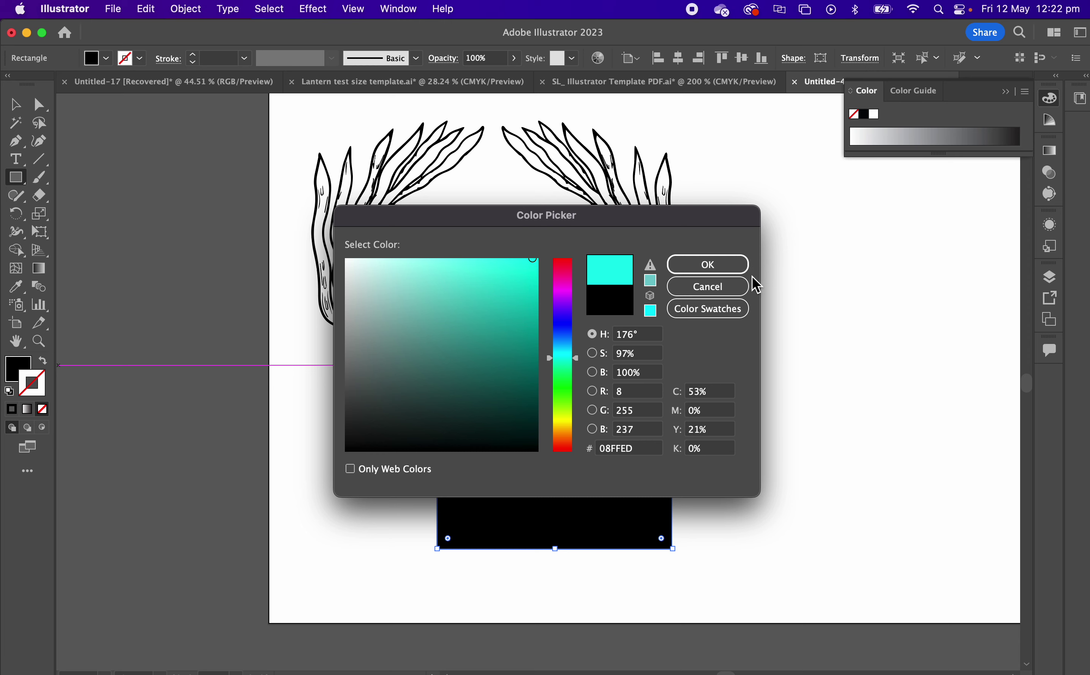
pyautogui.click(729, 274)
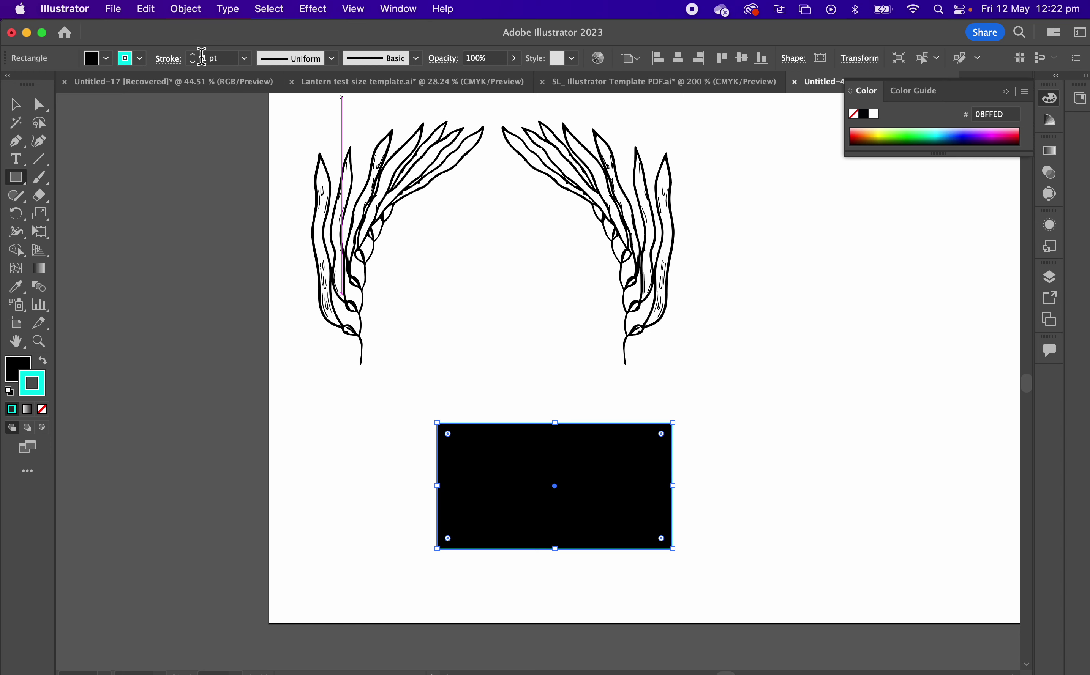
# Increase the rectangle's stroke weight to 9 pt and deselect it.
pyautogui.click(193, 54)
pyautogui.click(193, 54)
pyautogui.click(193, 53)
pyautogui.click(193, 54)
pyautogui.click(193, 54)
pyautogui.click(193, 54)
pyautogui.click(193, 54)
pyautogui.click(193, 54)
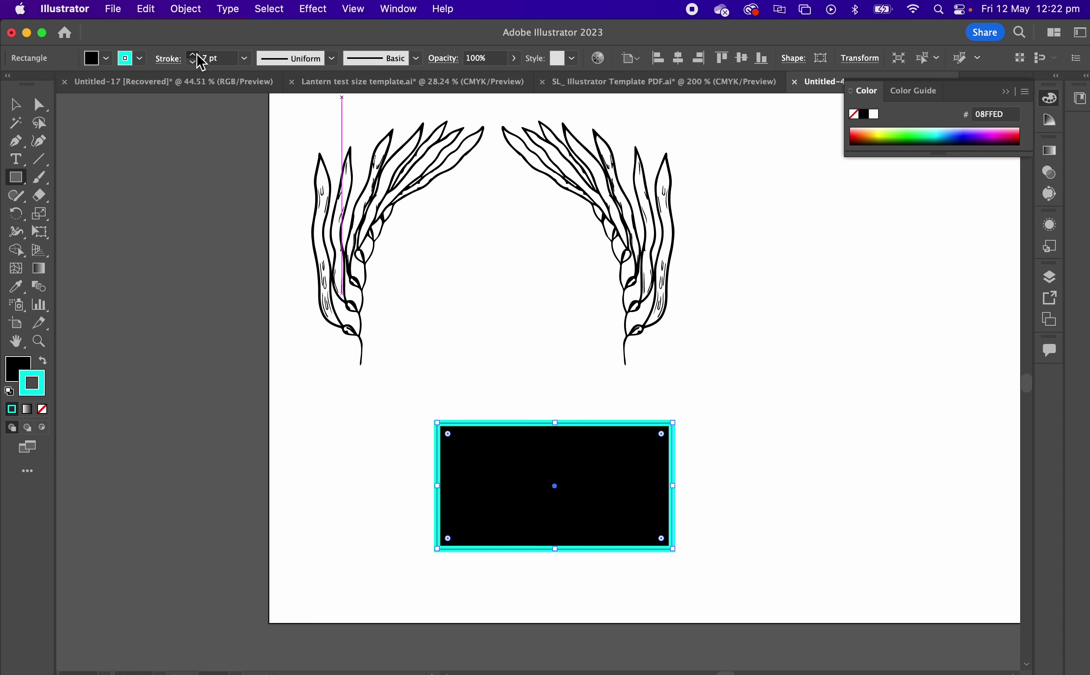
pyautogui.click(15, 104)
pyautogui.click(442, 342)
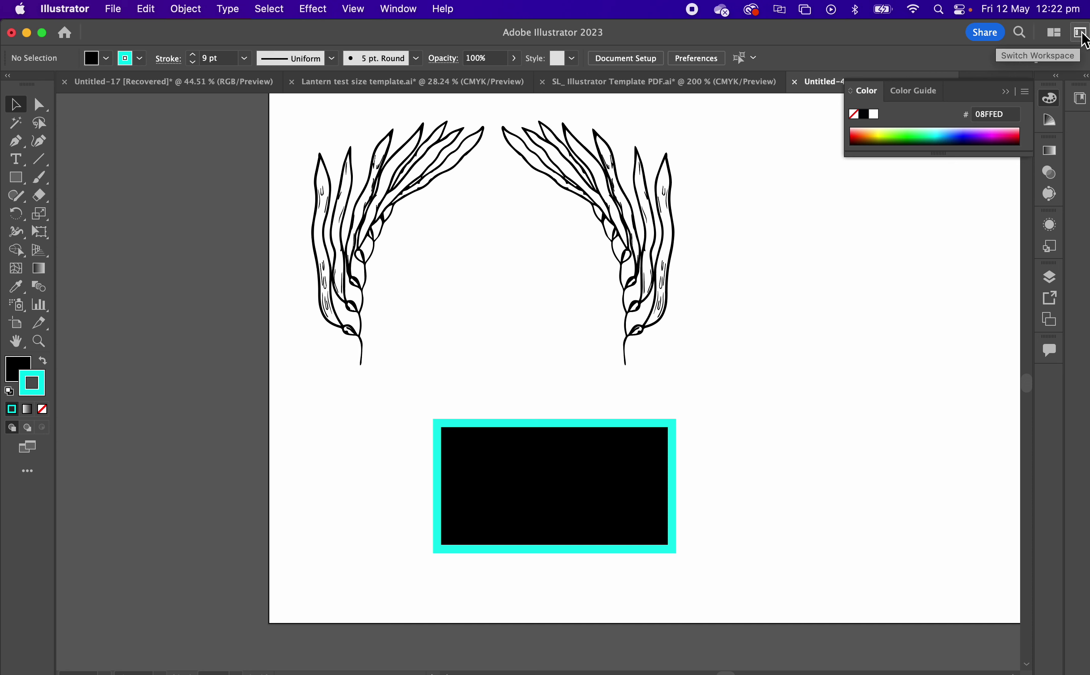
# Choose the Essentials Classic workspace, collapse the Color panel, and review the list of available workspaces.
pyautogui.click(1081, 34)
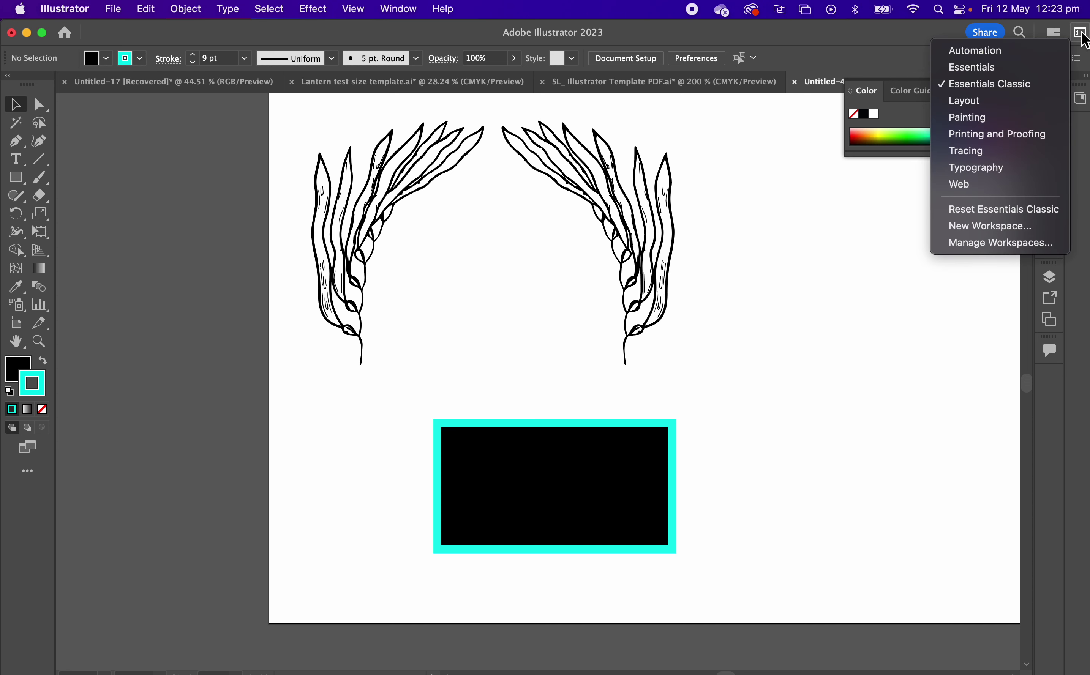
pyautogui.click(984, 85)
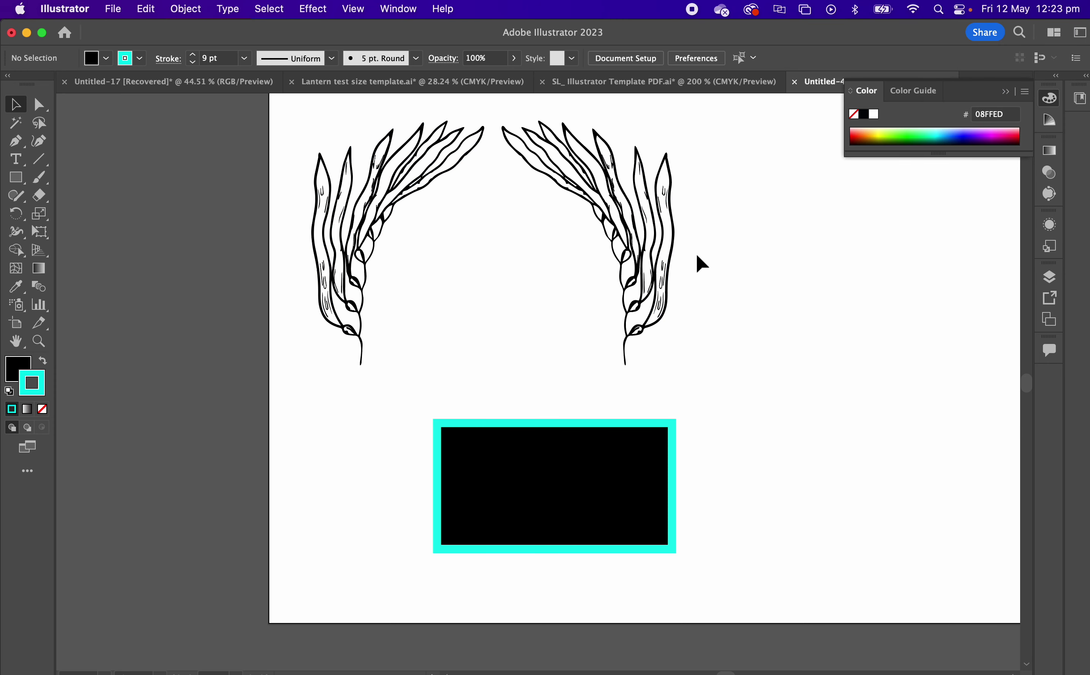
pyautogui.click(1005, 91)
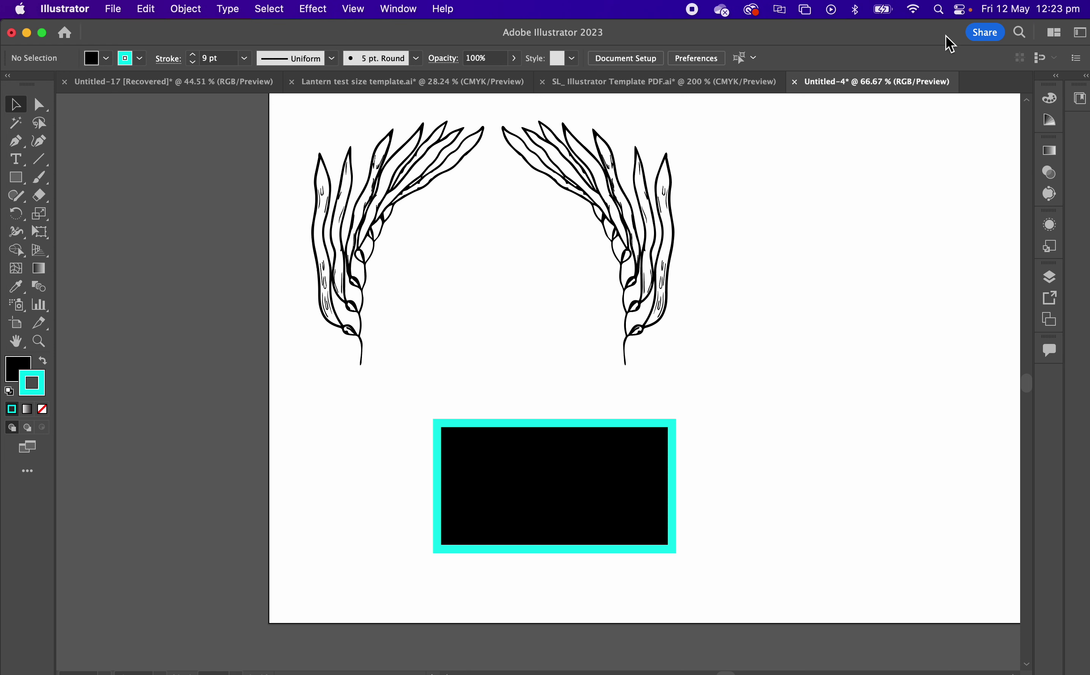
pyautogui.click(1080, 34)
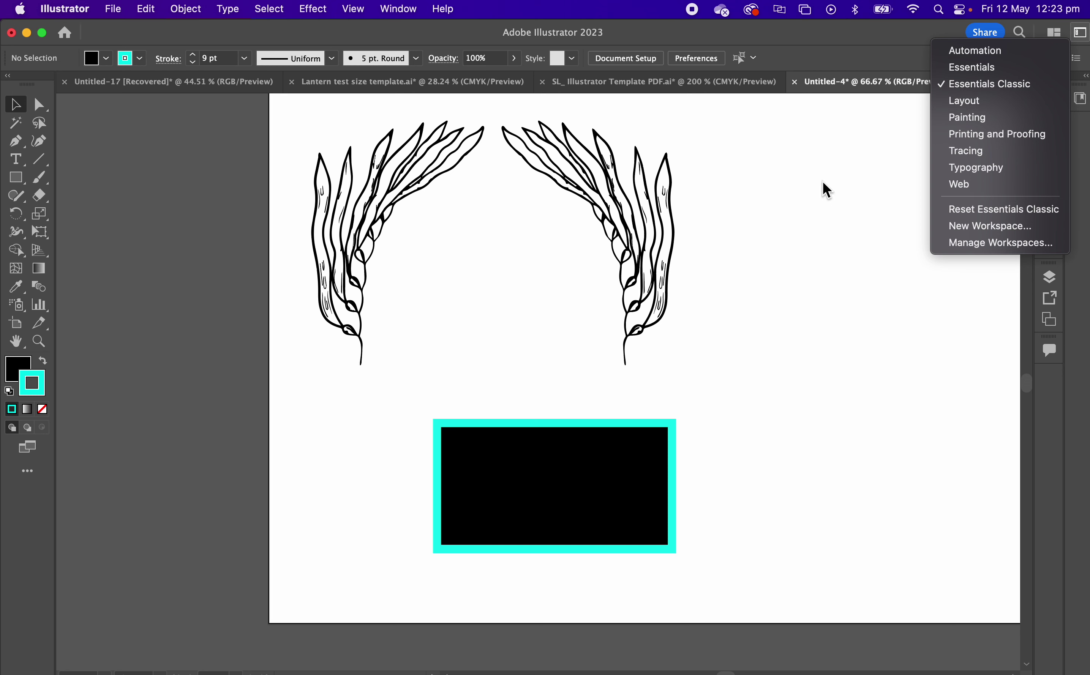
pyautogui.click(827, 191)
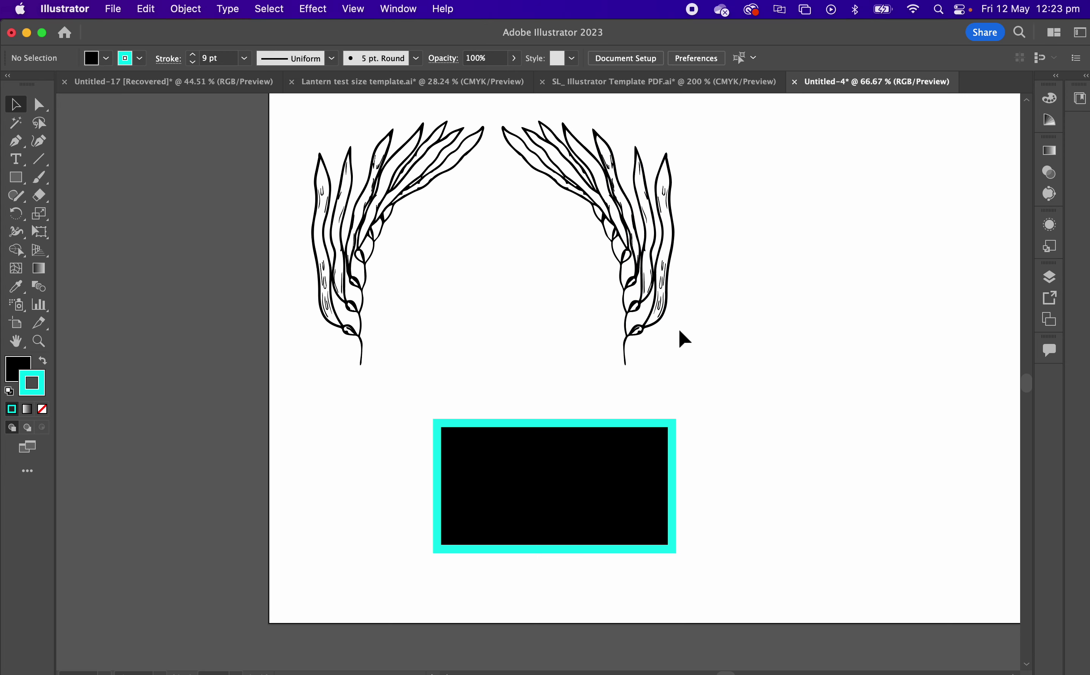
# Select both seaweed pieces, and switch to the SL_ Illustrator Template PDF.ai document.
pyautogui.moveTo(289, 130); pyautogui.dragTo(696, 373)
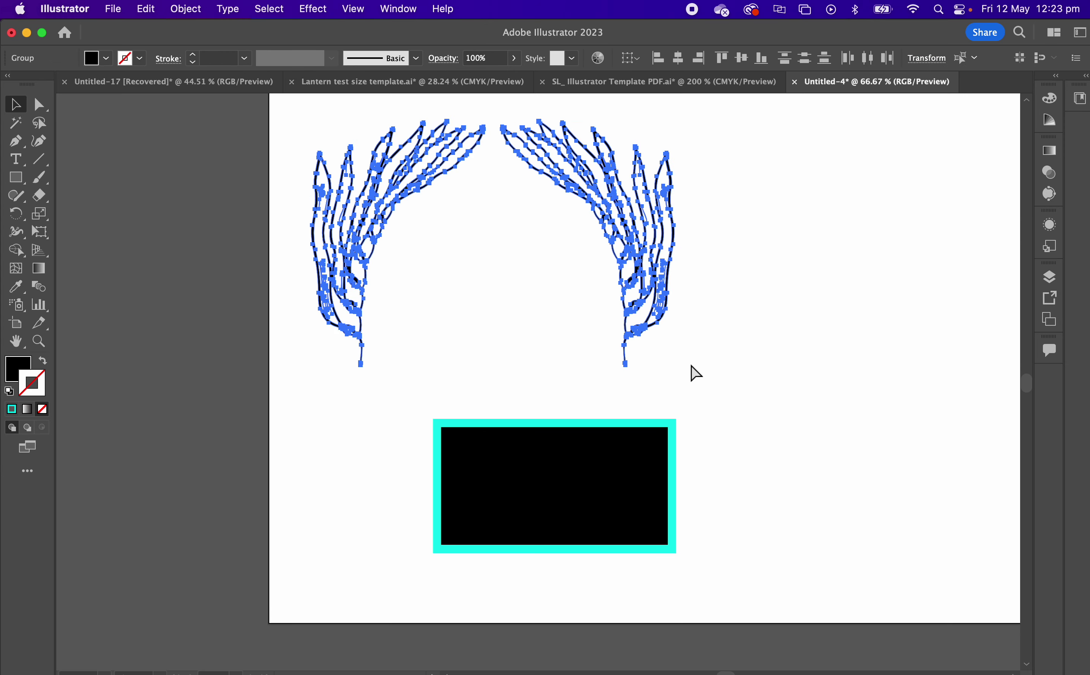
pyautogui.click(656, 88)
pyautogui.click(600, 193)
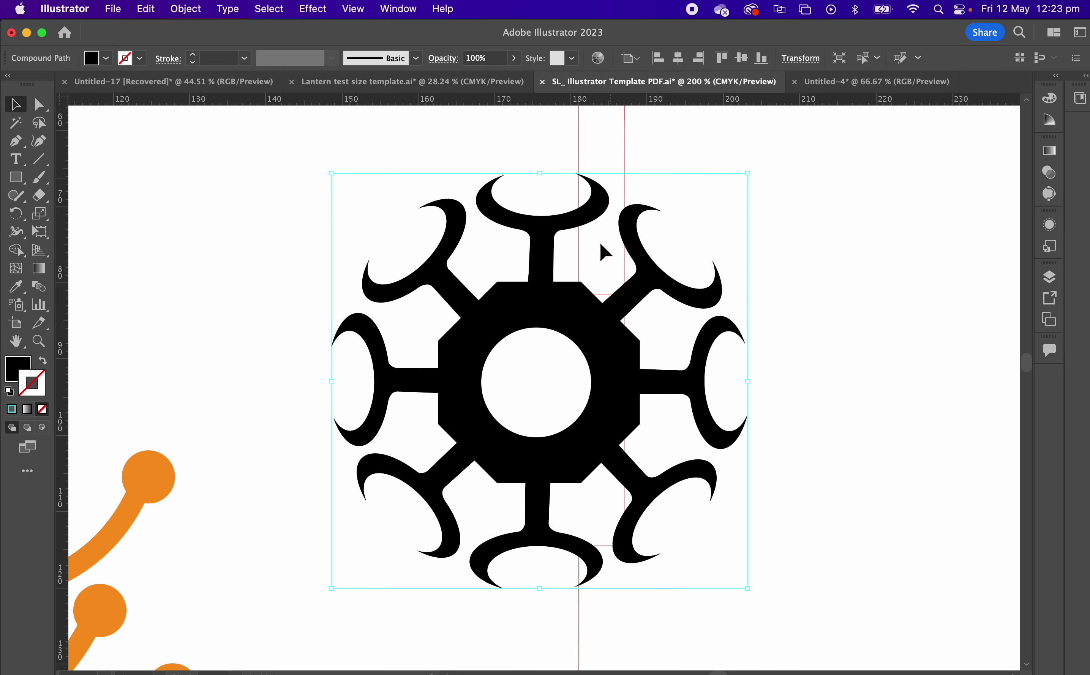
# Examine the panel outlines and the orange and black designs on the Sheet 1 artboard of the laser cutting template.
pyautogui.press('super+minus')
pyautogui.press('super+minus')
pyautogui.press('super+minus')
pyautogui.press('super+minus')
pyautogui.press('super+minus')
pyautogui.press('super+minus')
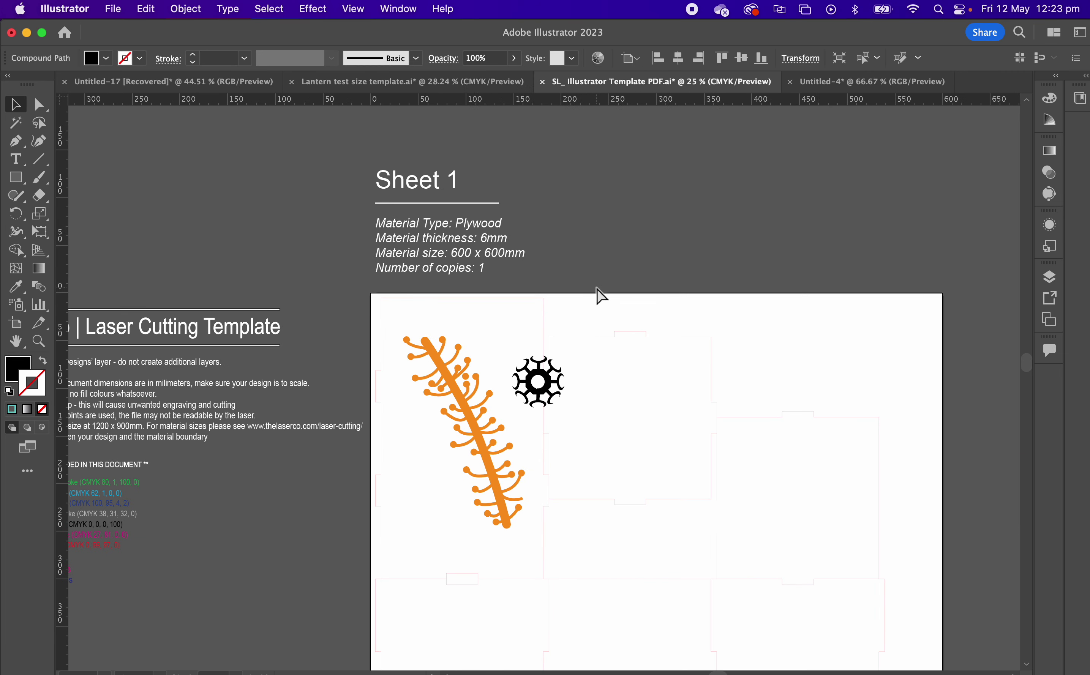
pyautogui.scroll(-5, 653, 409)
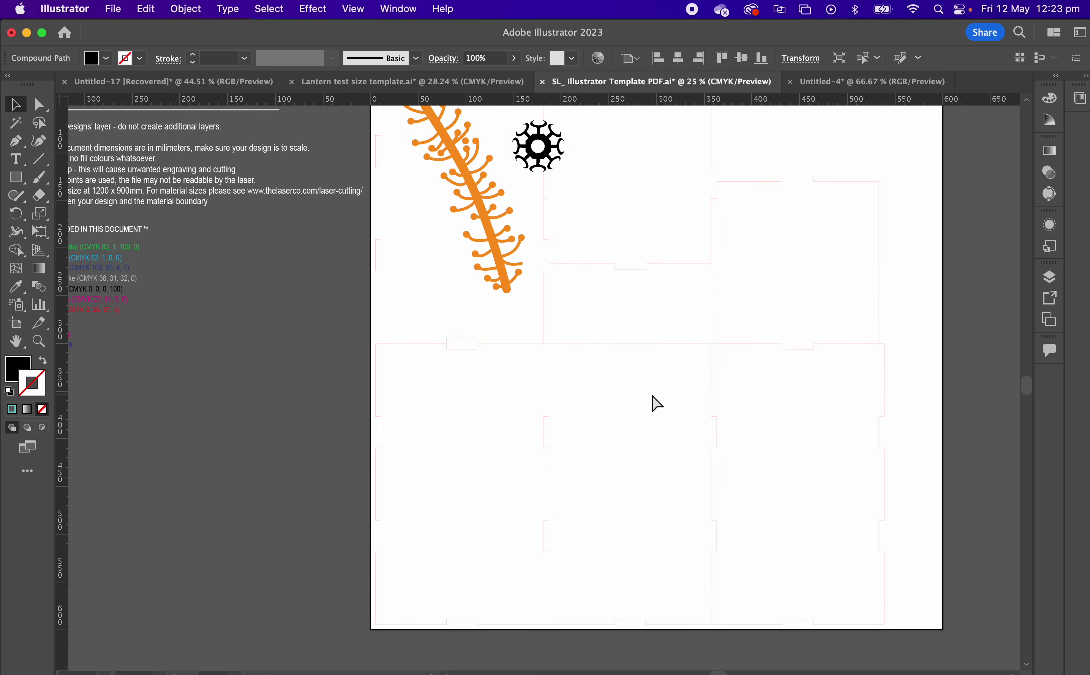
pyautogui.press('super+plus')
pyautogui.press('super+plus')
pyautogui.press('super+plus')
pyautogui.press('super+plus')
pyautogui.scroll(-6, 657, 363)
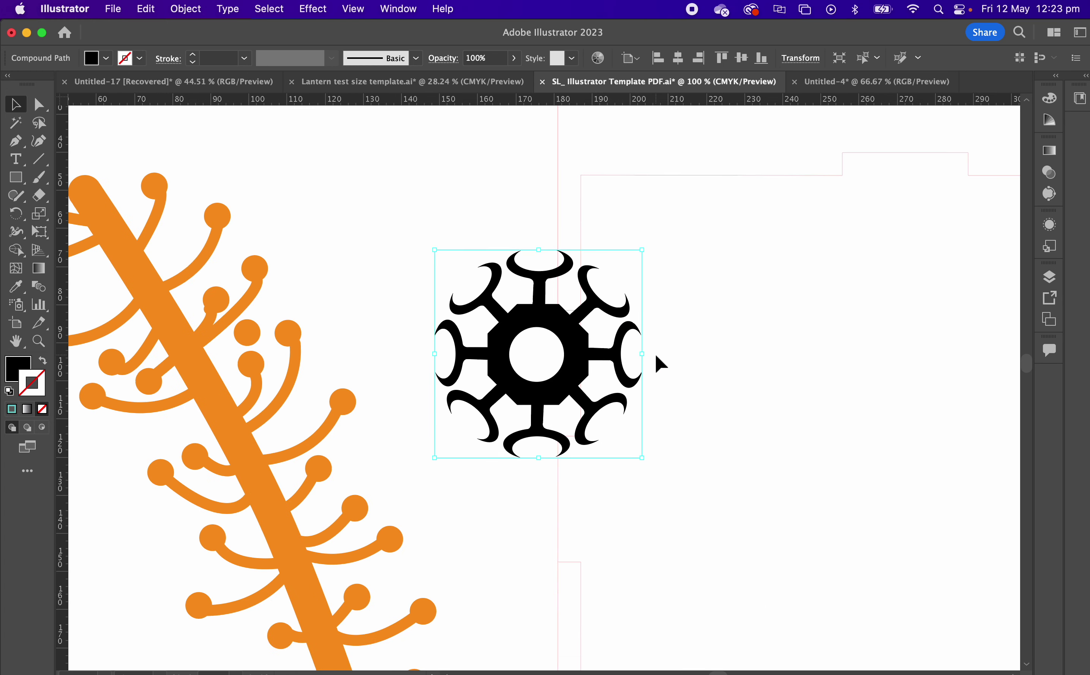
pyautogui.scroll(-7, 663, 358)
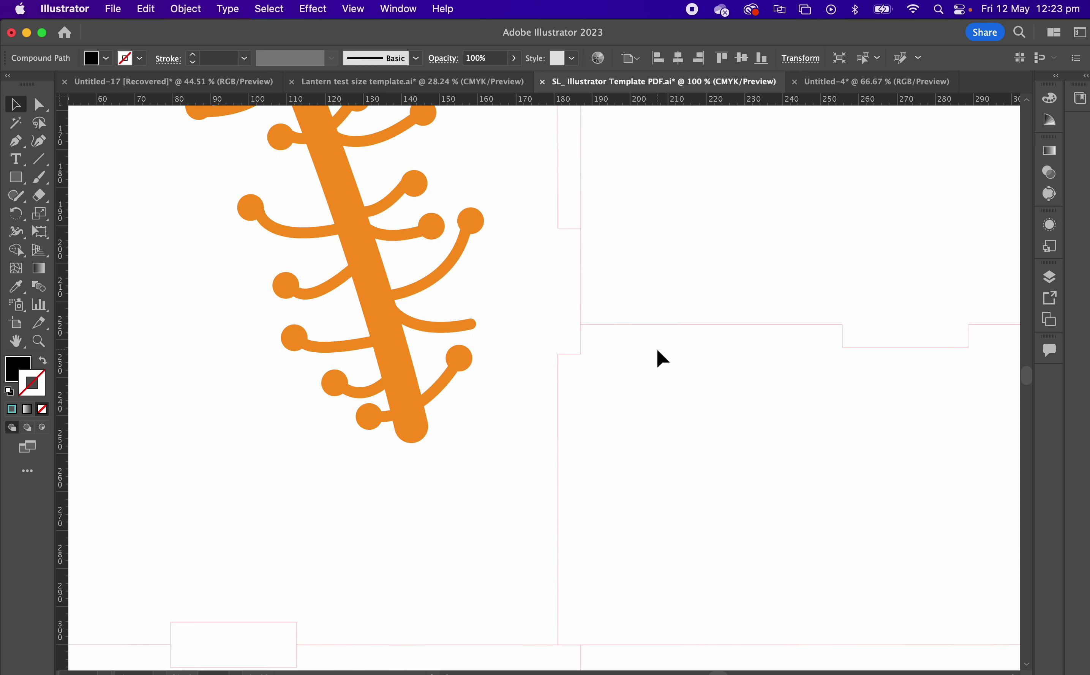
pyautogui.click(559, 347)
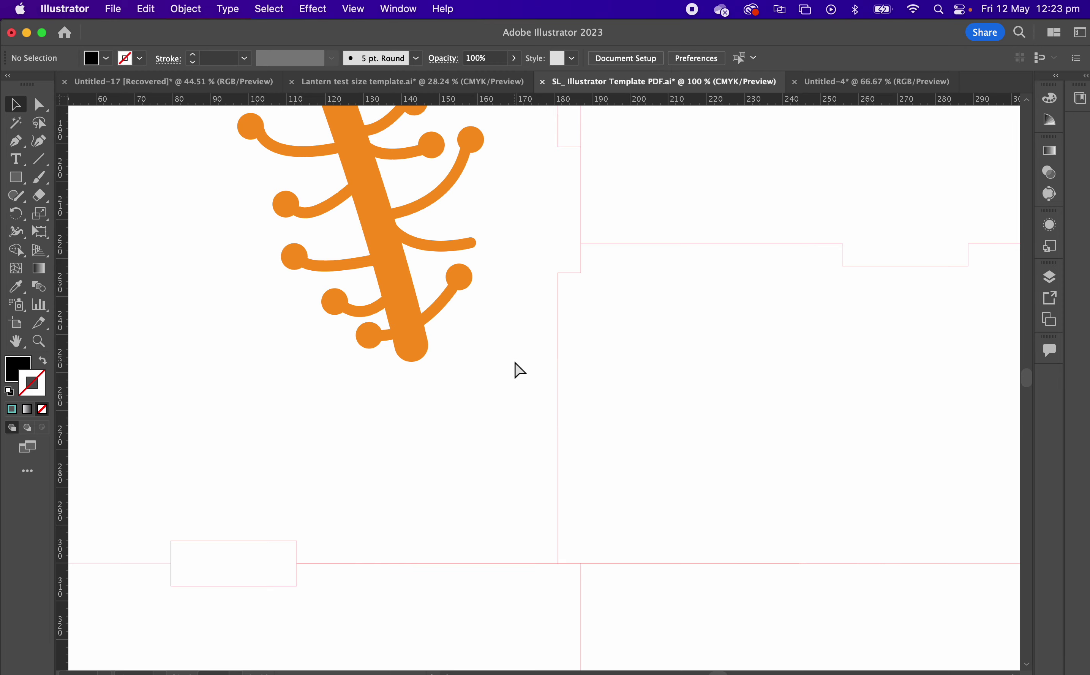
pyautogui.press('super+minus')
pyautogui.press('super+minus')
pyautogui.press('super+minus')
pyautogui.press('super+minus')
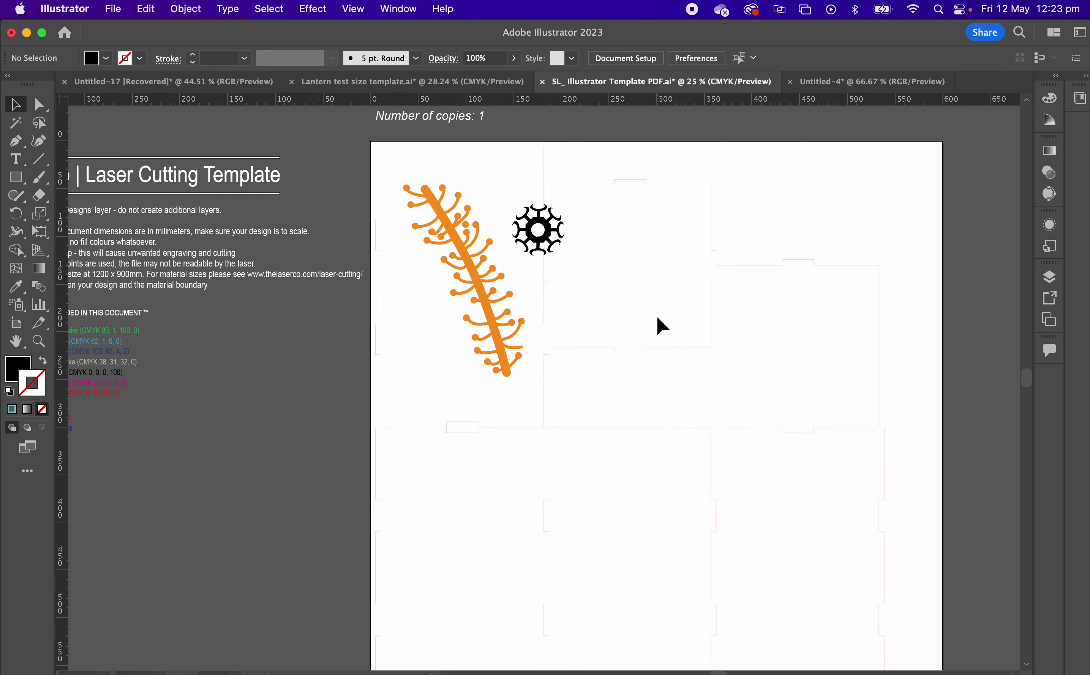
pyautogui.scroll(-10, 806, 507)
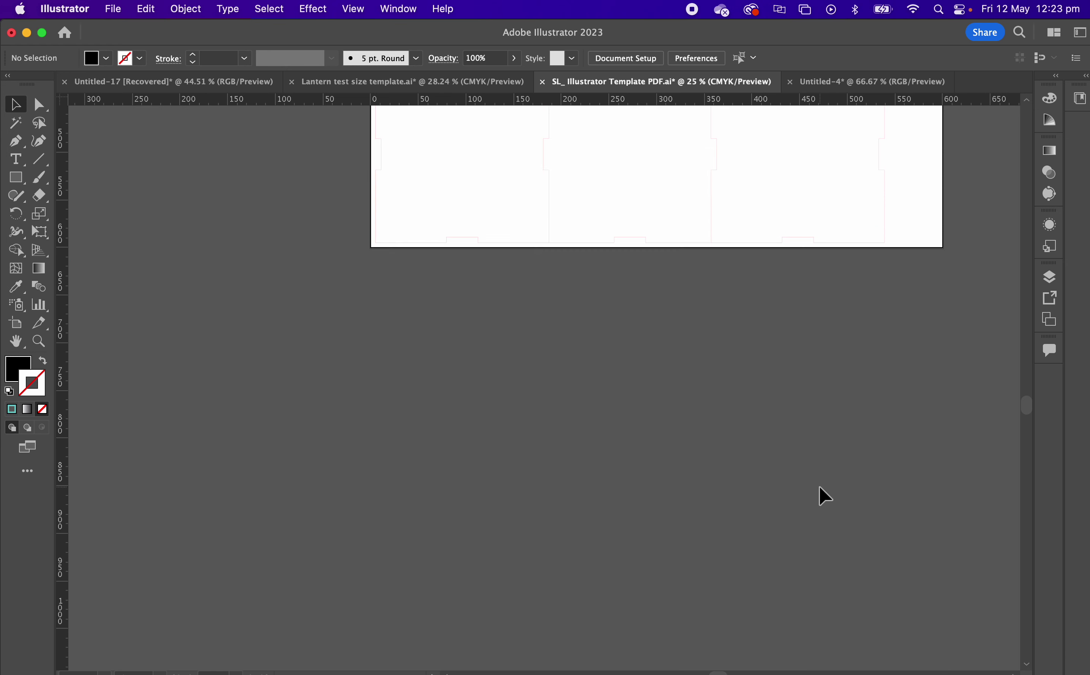
pyautogui.scroll(8, 819, 483)
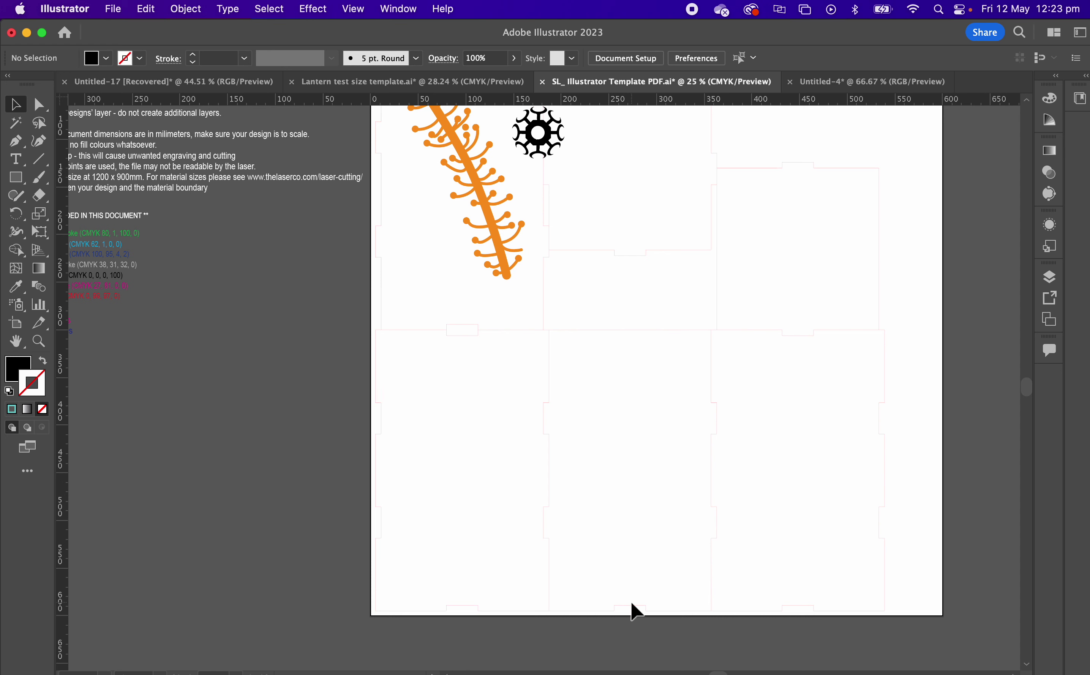
# Examine the written artwork requirements beside Sheet 1 in the laser cutting template.
pyautogui.moveTo(271, 40)
pyautogui.mouseDown()
pyautogui.moveTo(299, 37)
pyautogui.moveTo(285, 40)
pyautogui.mouseUp()
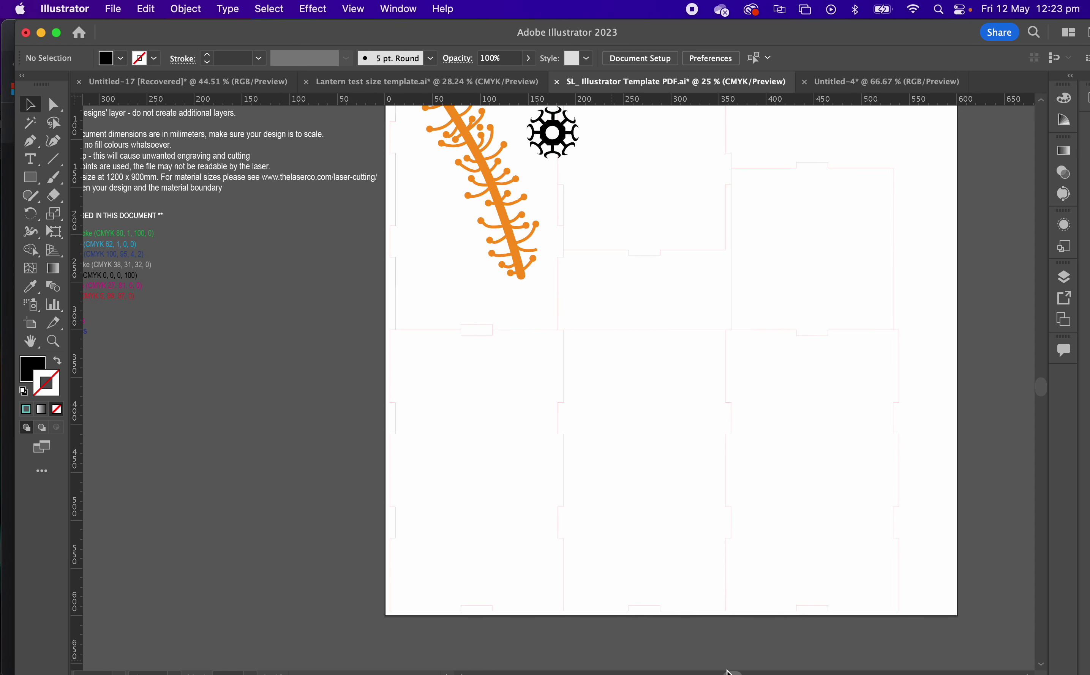
pyautogui.moveTo(730, 672); pyautogui.dragTo(691, 668)
pyautogui.scroll(-1, 537, 423)
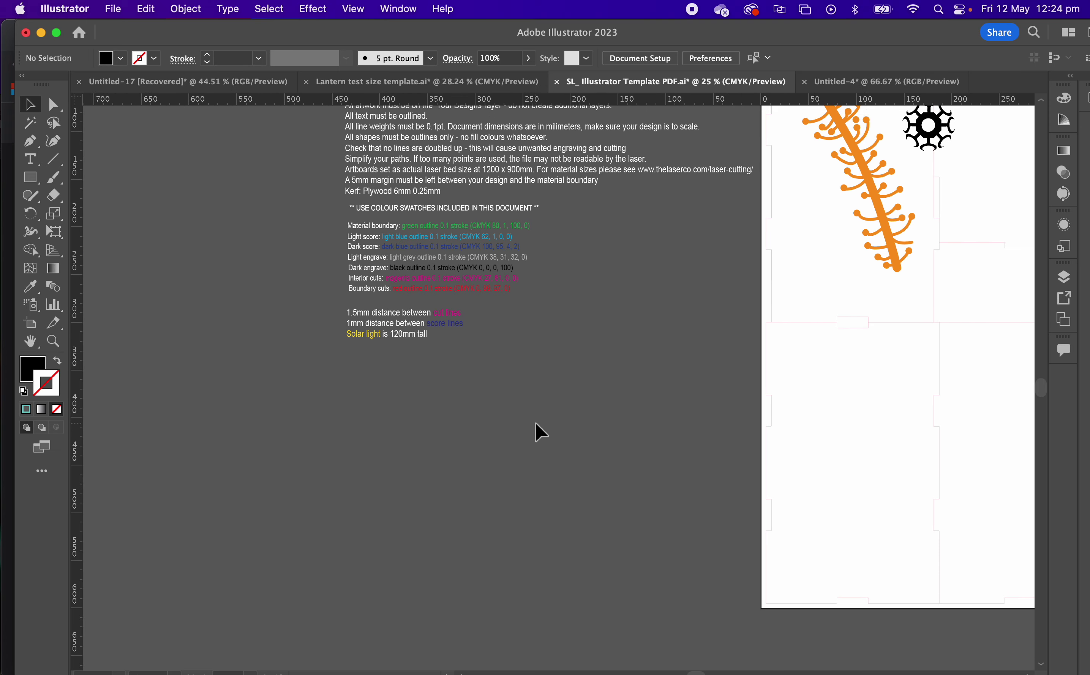
pyautogui.press('super+equal')
pyautogui.press('super+equal')
pyautogui.press('super+equal')
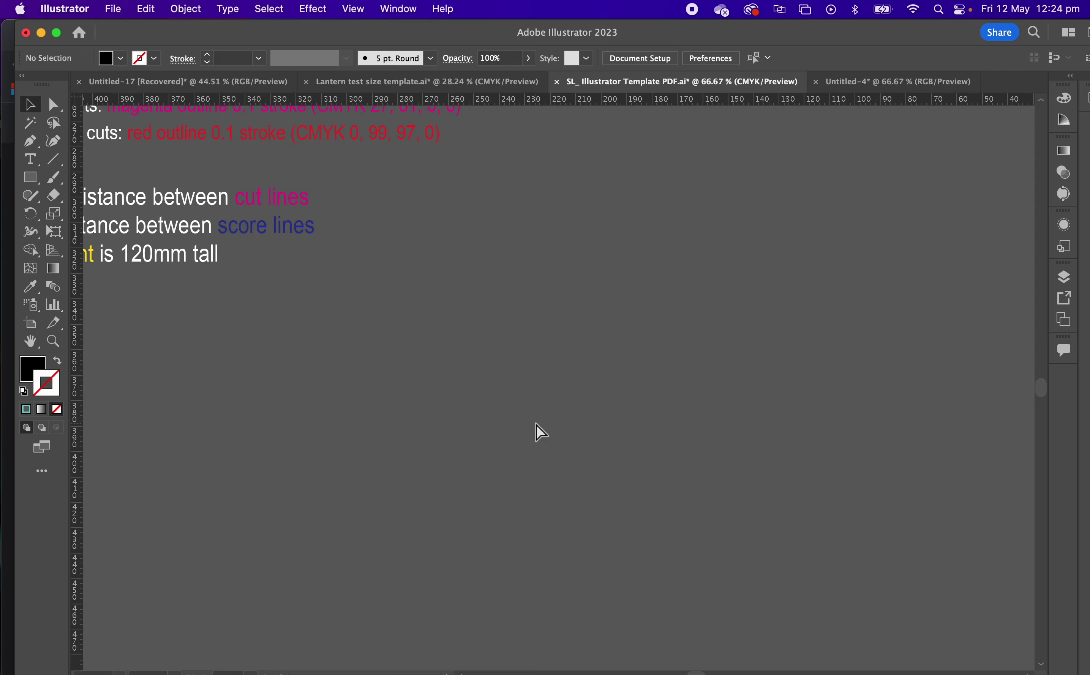
pyautogui.scroll(10, 536, 423)
pyautogui.hscroll(-7, 535, 423)
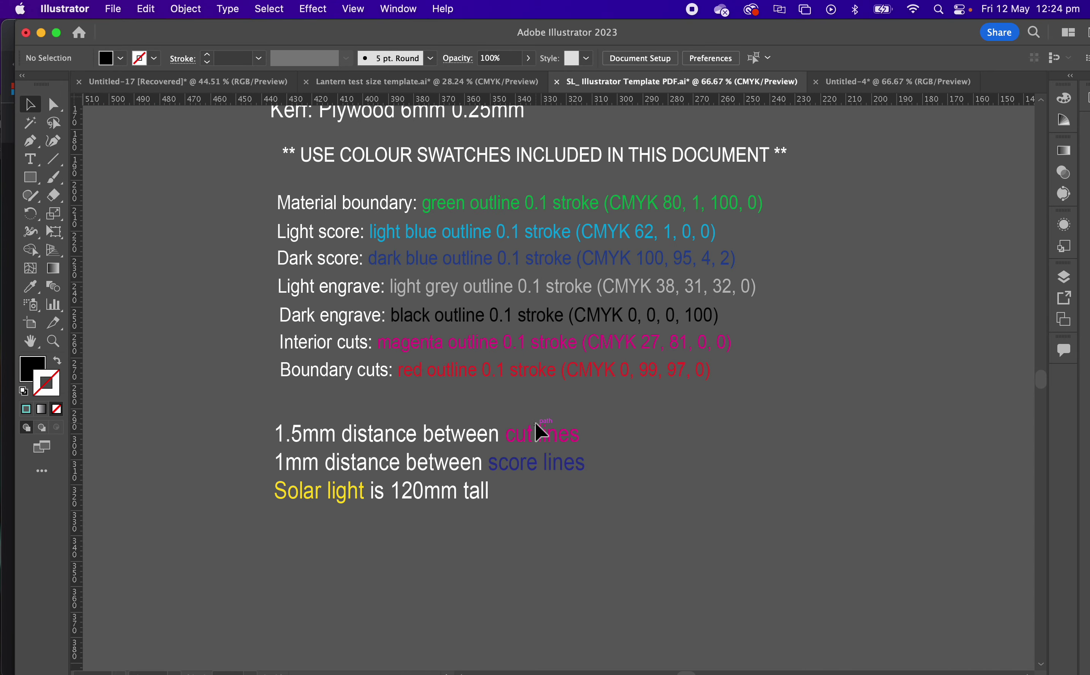
pyautogui.scroll(15, 535, 422)
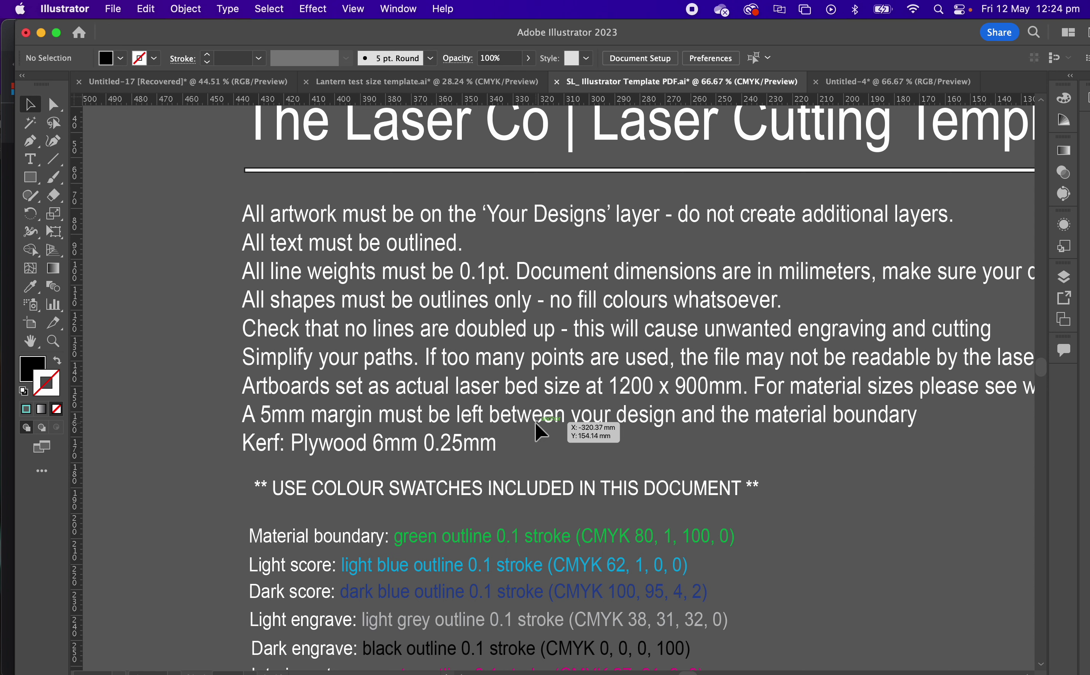
pyautogui.scroll(-10, 534, 422)
pyautogui.hscroll(2, 535, 423)
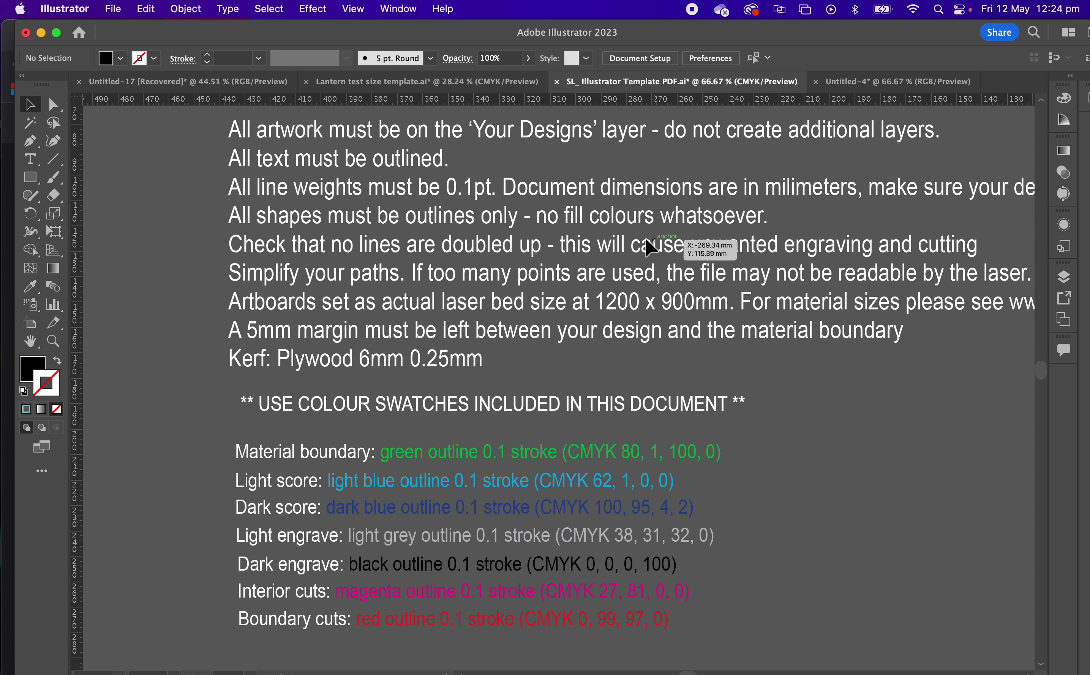
# Examine the template's stroke colour key for boundary, score, engrave and cut lines, and its line spacing notes.
pyautogui.scroll(-1, 470, 371)
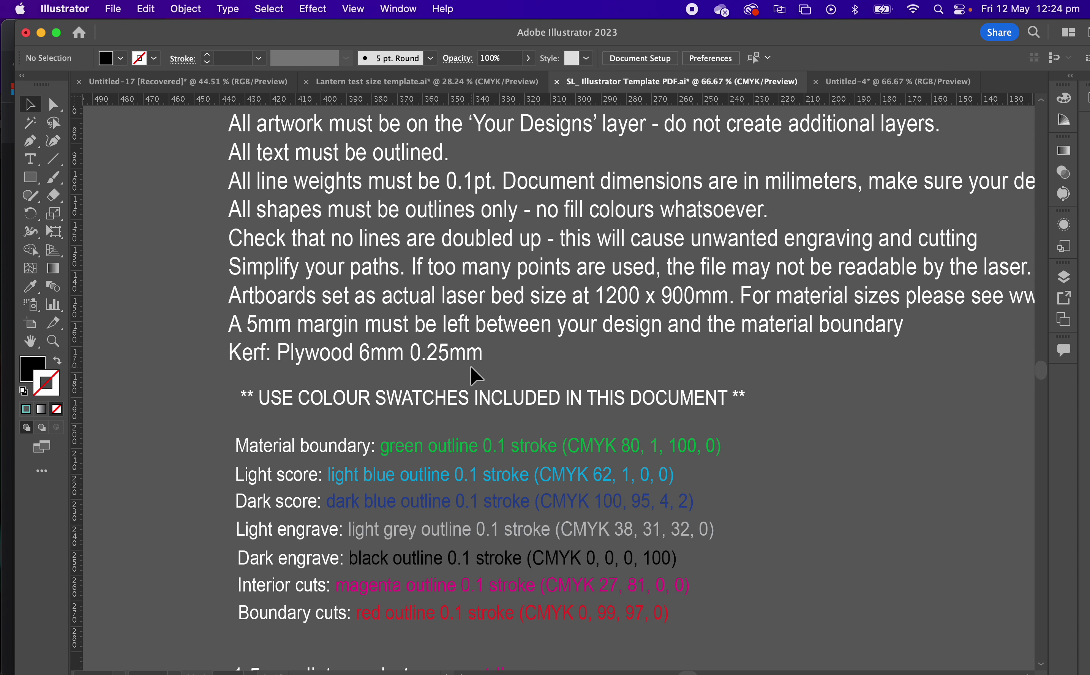
pyautogui.scroll(-5, 470, 366)
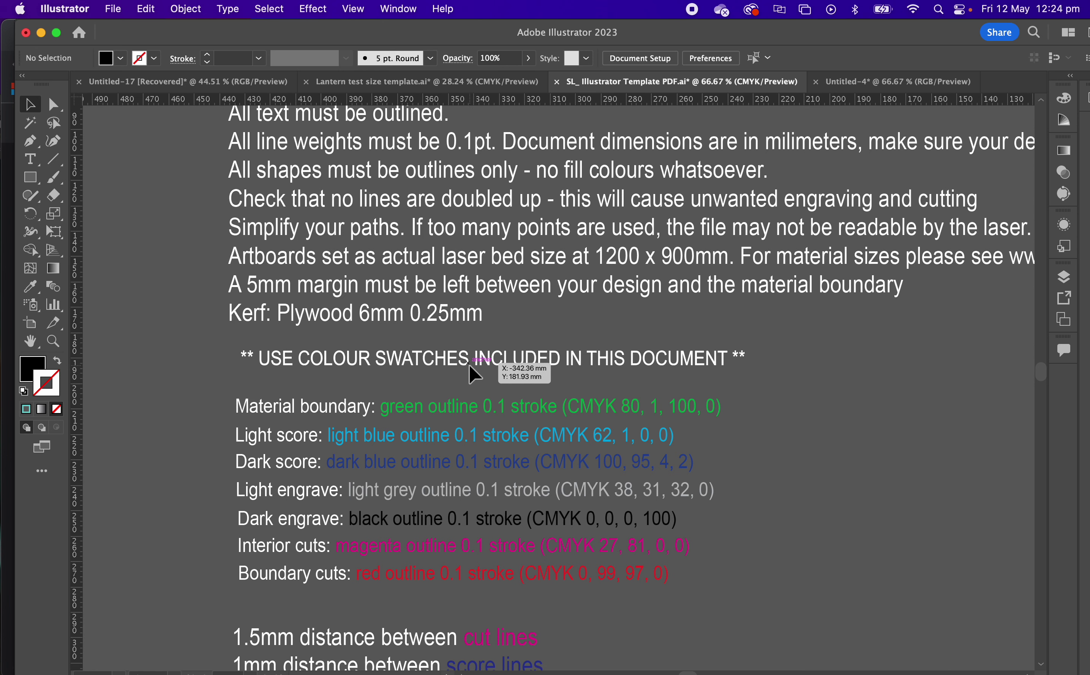
pyautogui.scroll(-2, 469, 365)
pyautogui.scroll(-1, 392, 342)
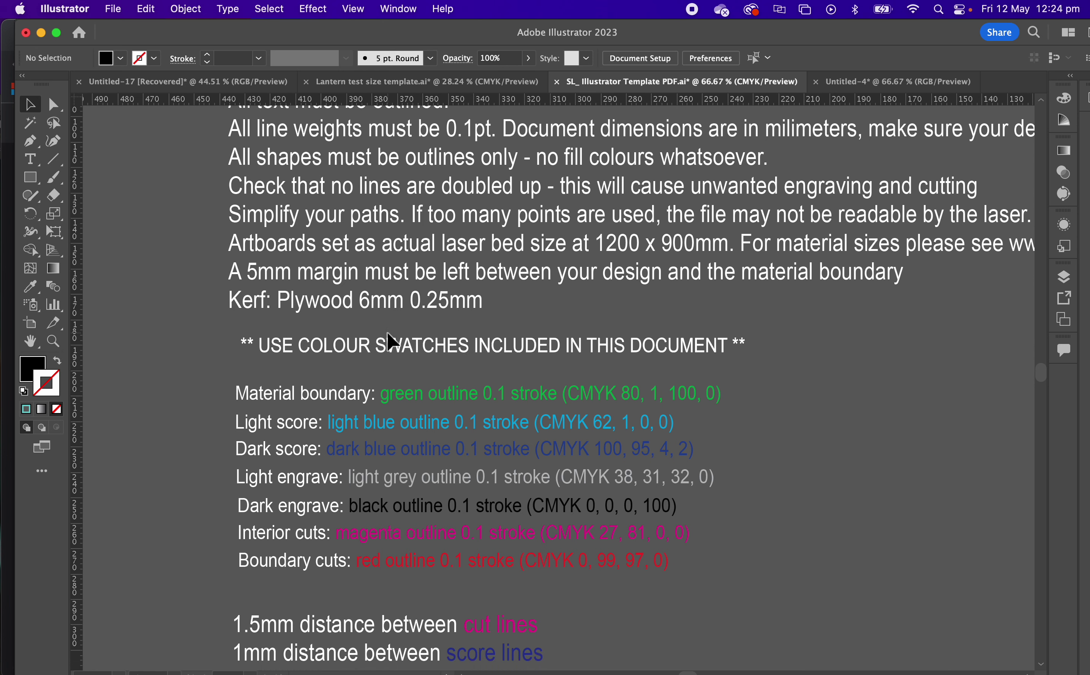
pyautogui.scroll(-15, 389, 342)
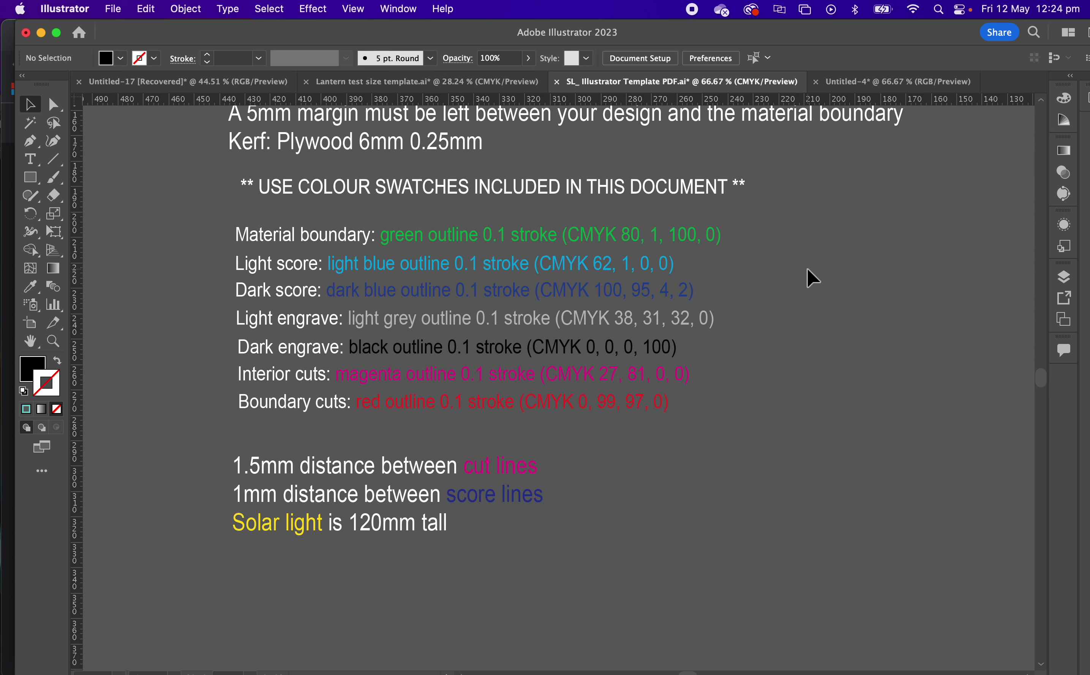
pyautogui.scroll(-1, 618, 453)
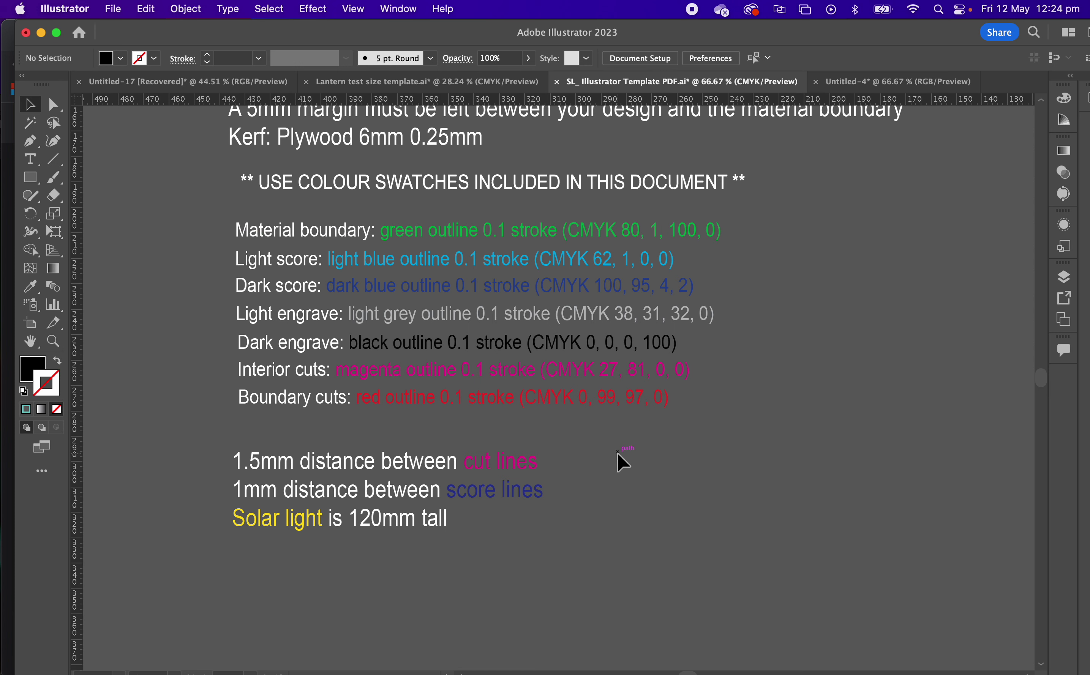
pyautogui.scroll(-1, 615, 451)
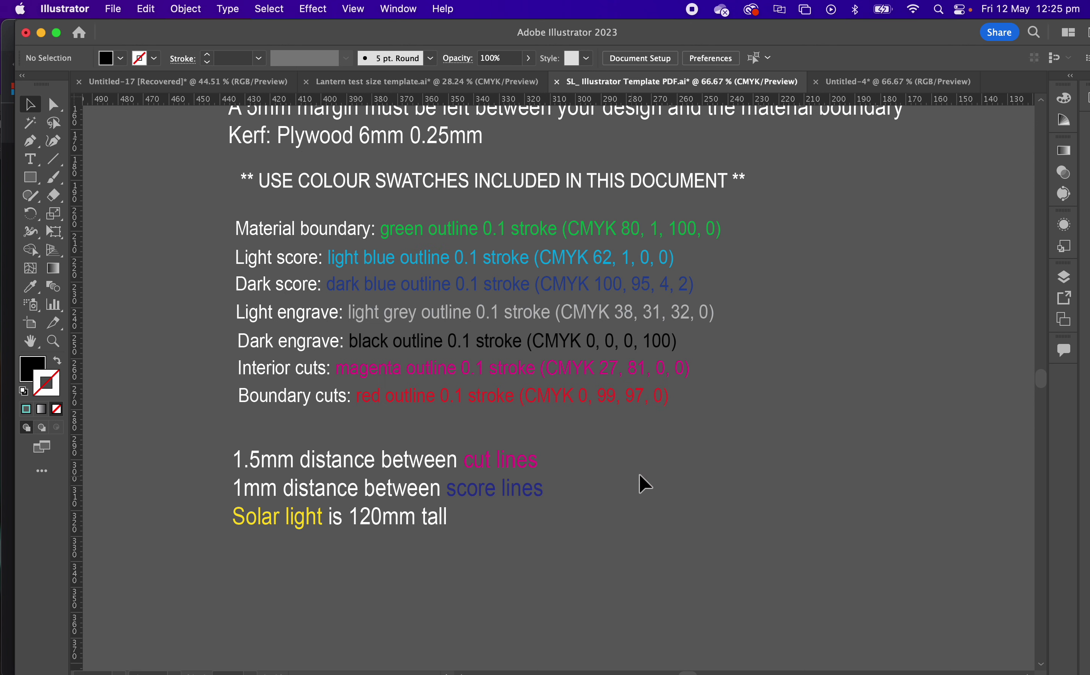
pyautogui.scroll(-1, 646, 472)
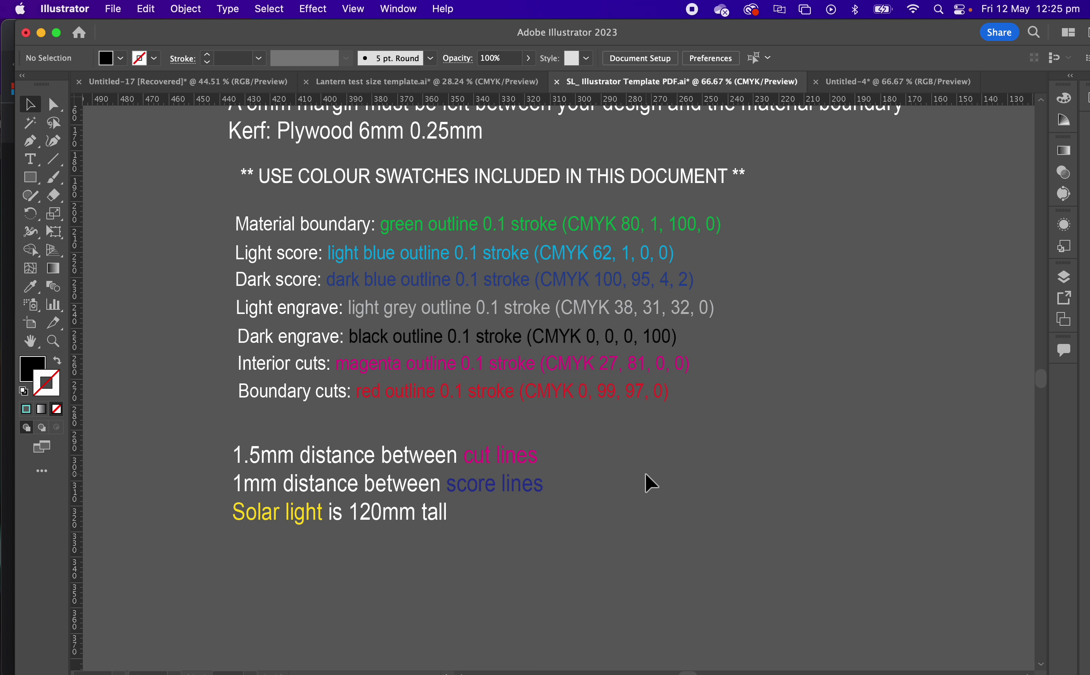
pyautogui.scroll(-1, 645, 481)
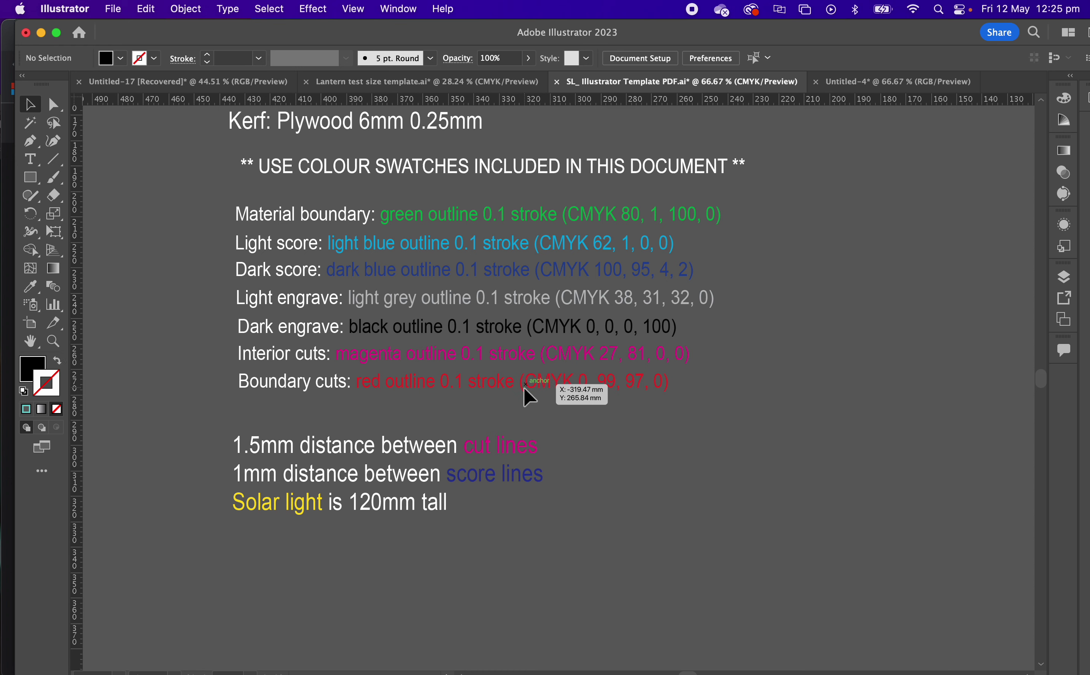
pyautogui.scroll(5, 523, 387)
pyautogui.scroll(3, 523, 388)
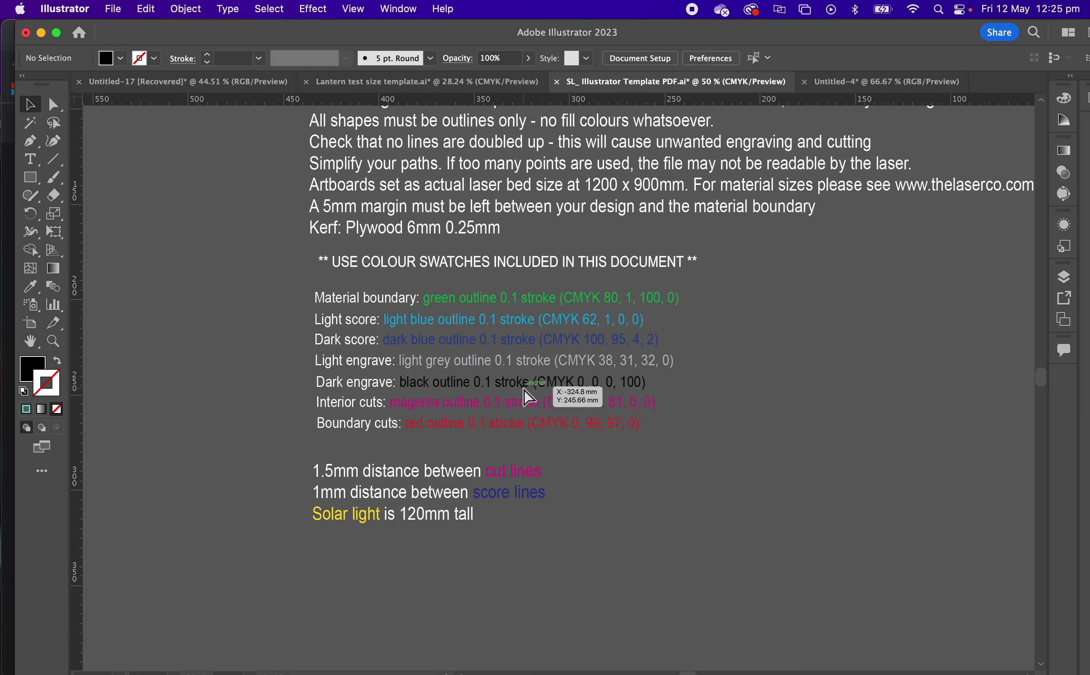
pyautogui.scroll(-6, 523, 389)
pyautogui.scroll(6, 524, 390)
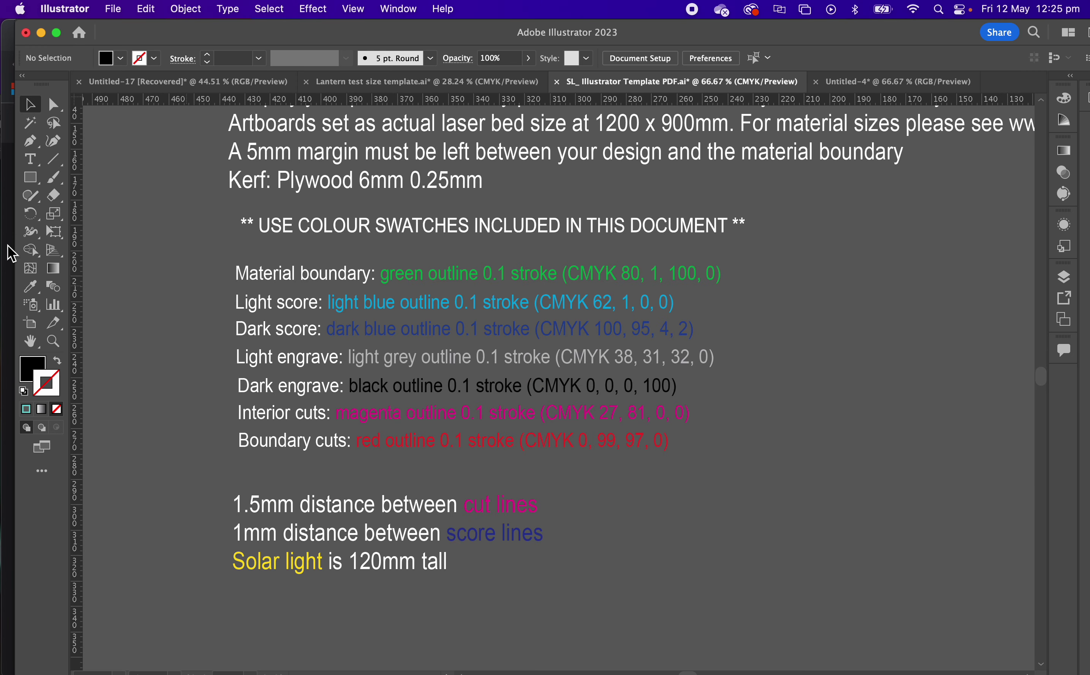
# Activate the Type tool over the template's stroke colour notes.
pyautogui.click(30, 159)
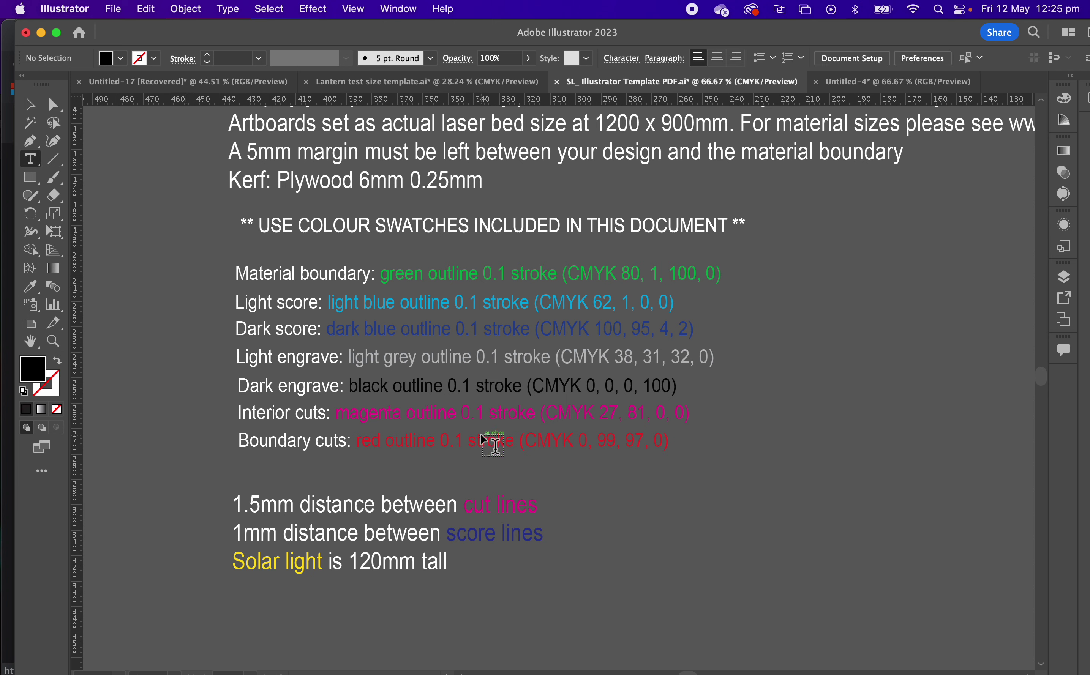
pyautogui.click(30, 104)
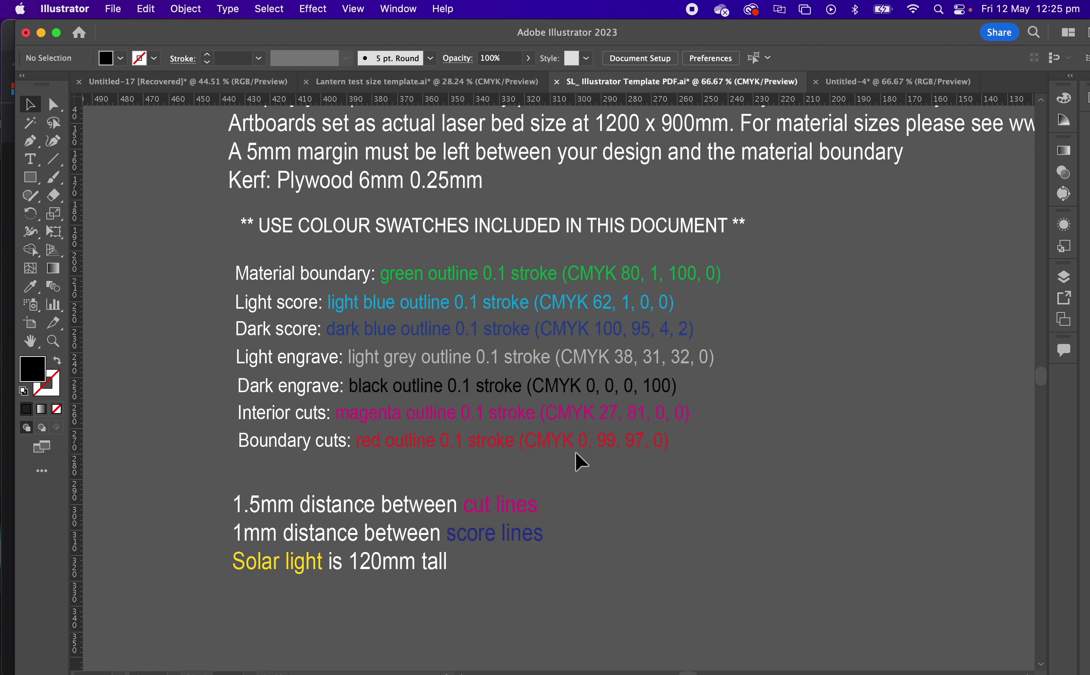
pyautogui.click(31, 160)
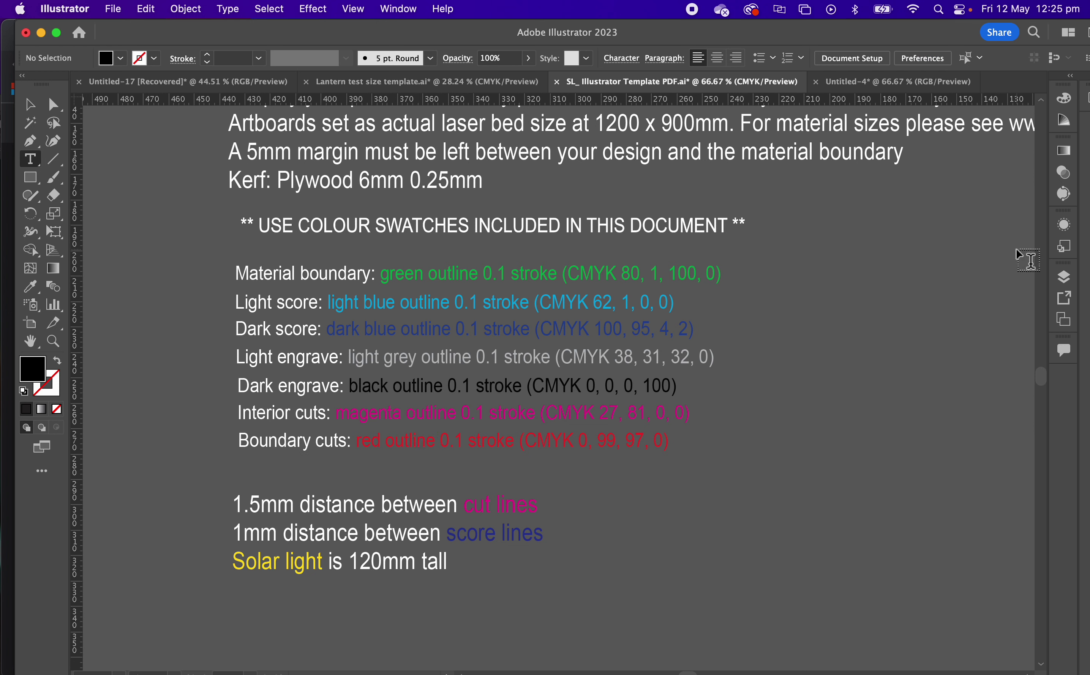
pyautogui.scroll(1, 532, 371)
pyautogui.scroll(3, 530, 368)
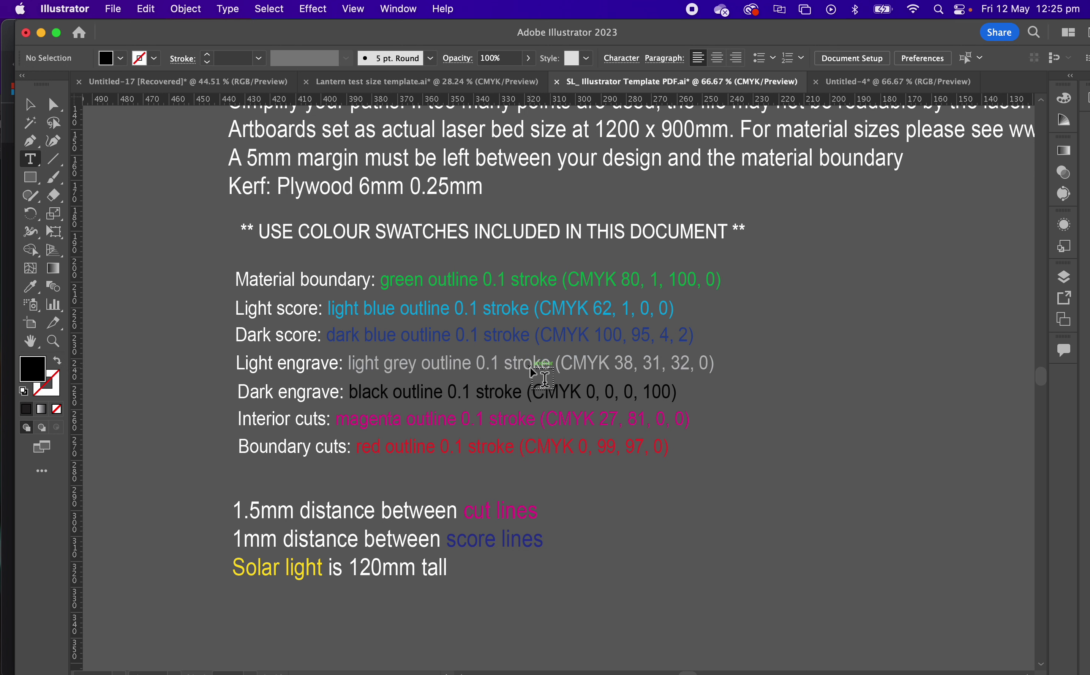
# Review the laser cutting template's artwork rules and stroke colour key, including their position beside Sheet 1.
pyautogui.scroll(2, 533, 373)
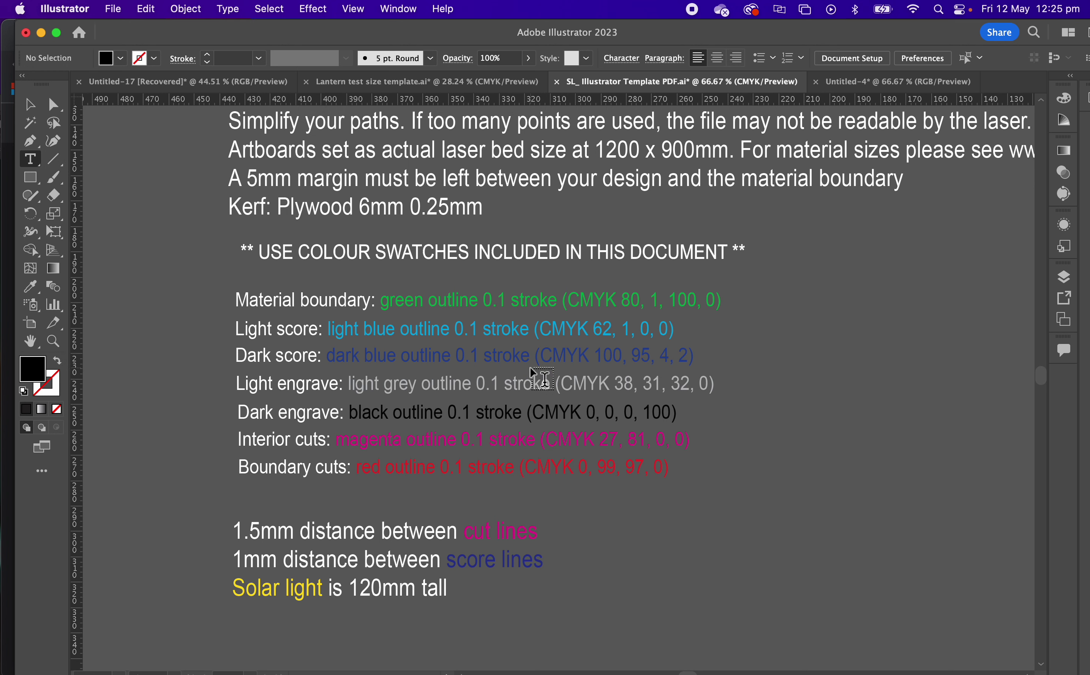
pyautogui.scroll(15, 531, 368)
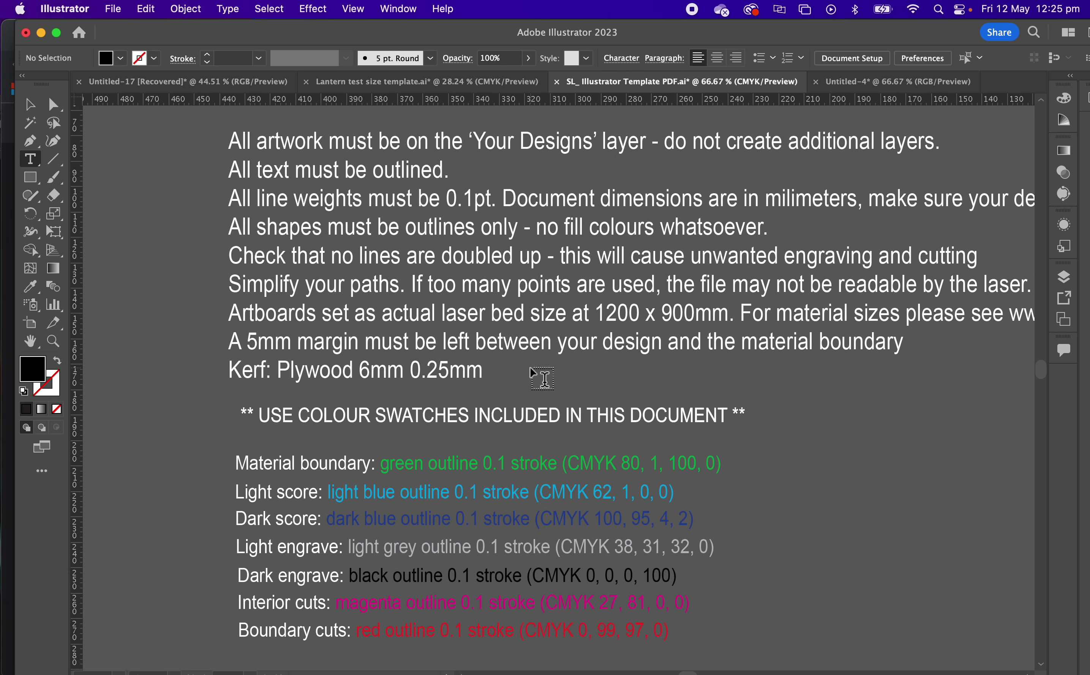
pyautogui.press('super+minus')
pyautogui.press('super+minus')
pyautogui.press('super+minus')
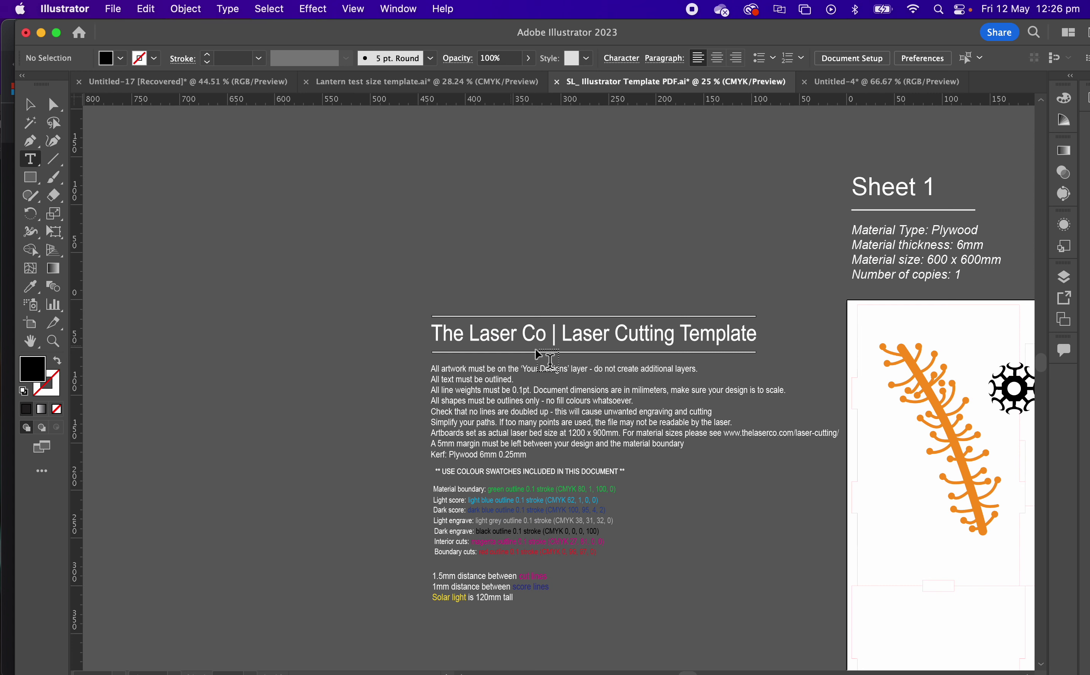
pyautogui.scroll(-1, 547, 364)
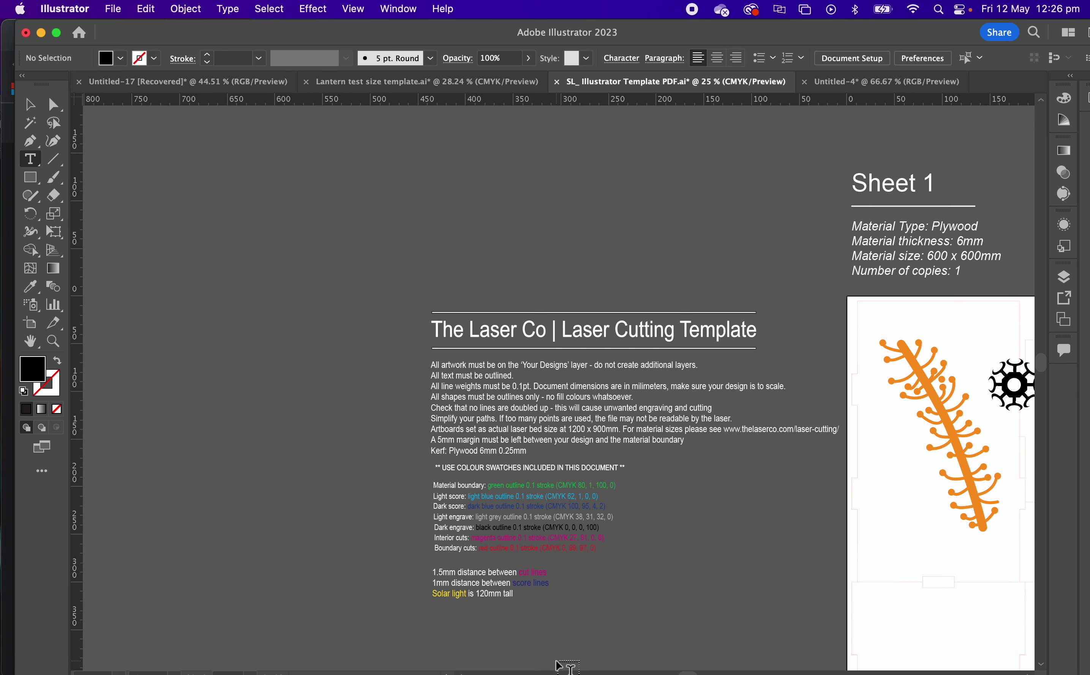
# Fit the Sheet 1 artboard in view and inspect its panel outlines around the black motif up close.
pyautogui.press('super+0')
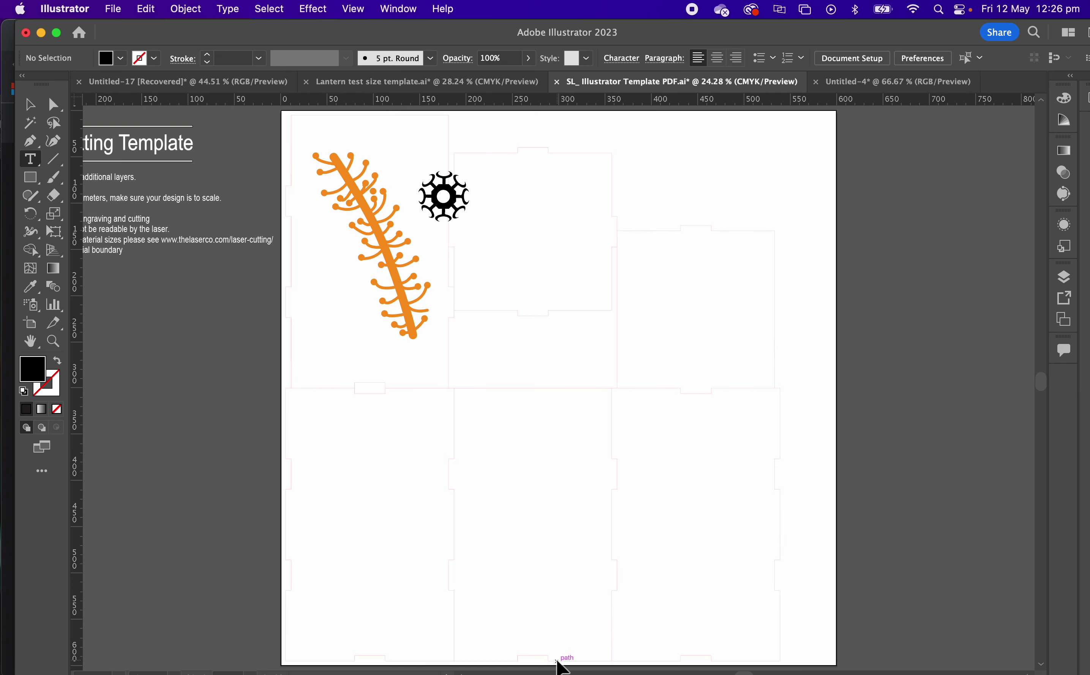
pyautogui.press('super+equal')
pyautogui.press('super+equal')
pyautogui.press('super+equal')
pyautogui.press('super+equal')
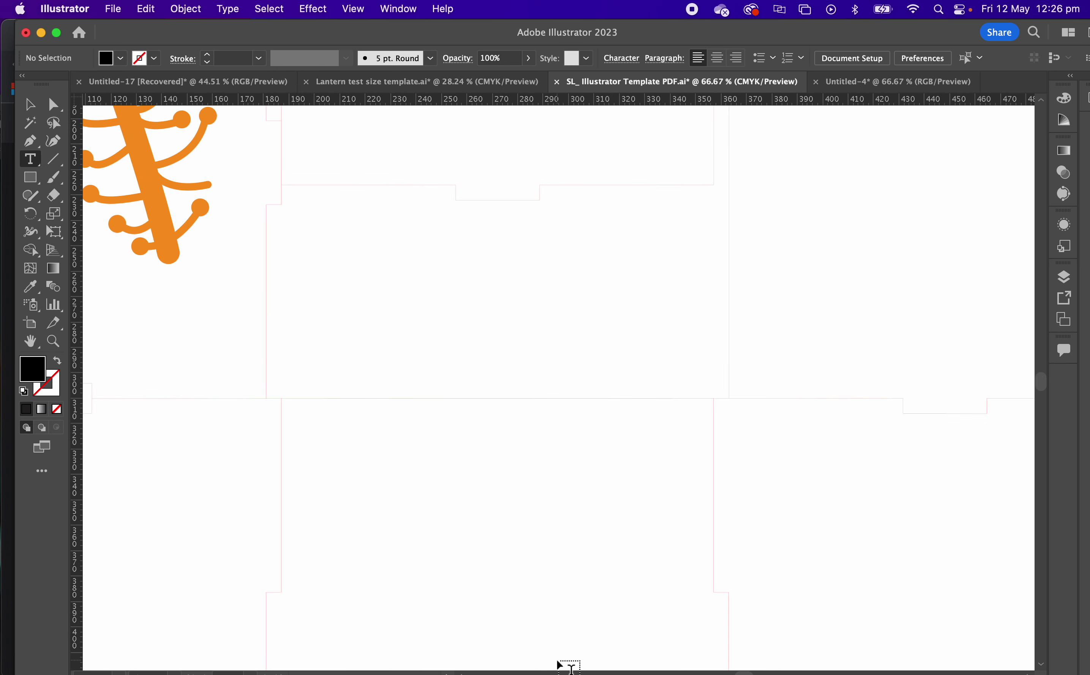
pyautogui.scroll(-2, 452, 610)
pyautogui.scroll(10, 453, 613)
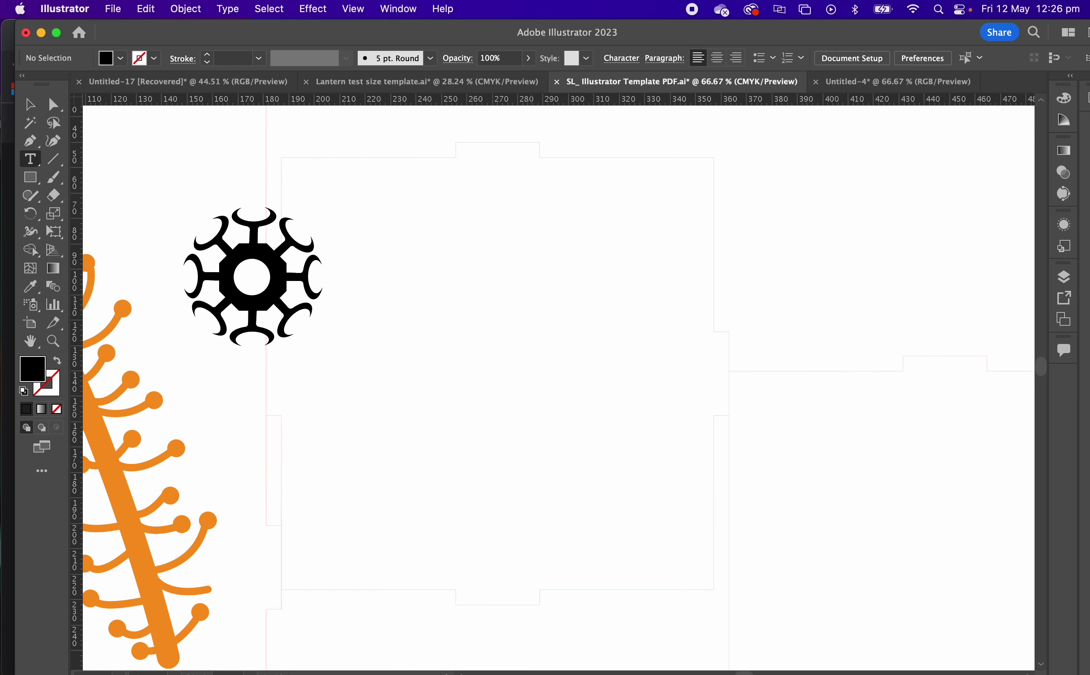
# Show the Navigator and use its preview to bring the orange seaweed and black motif into view.
pyautogui.moveTo(465, 37); pyautogui.dragTo(461, 31)
pyautogui.click(390, 12)
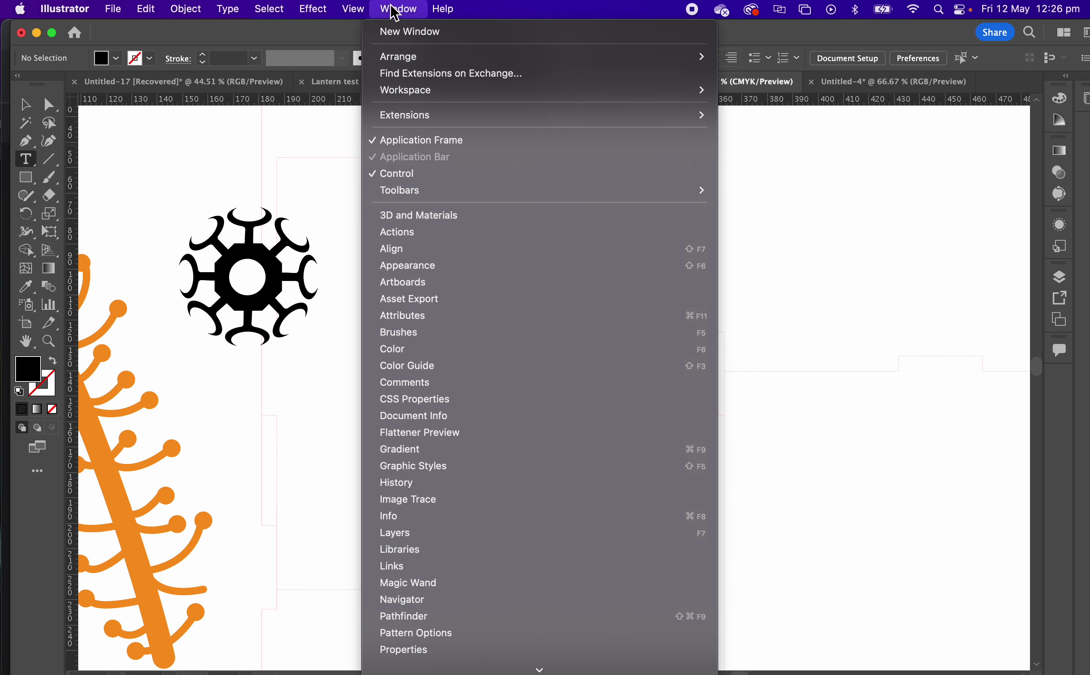
pyautogui.click(552, 600)
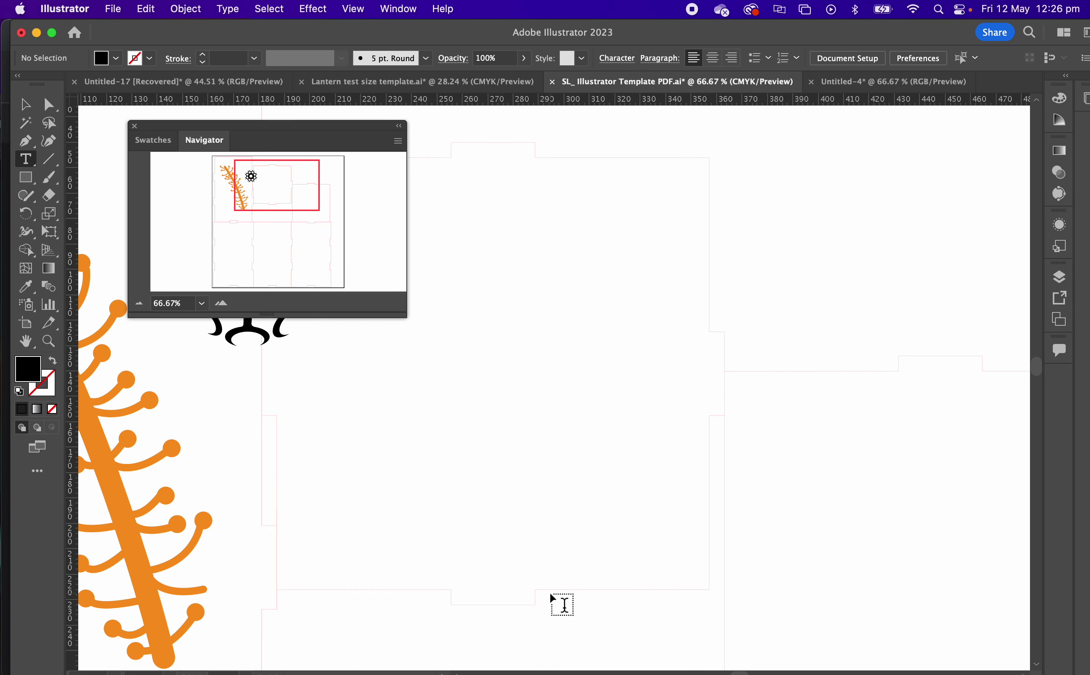
pyautogui.moveTo(277, 183); pyautogui.dragTo(238, 188)
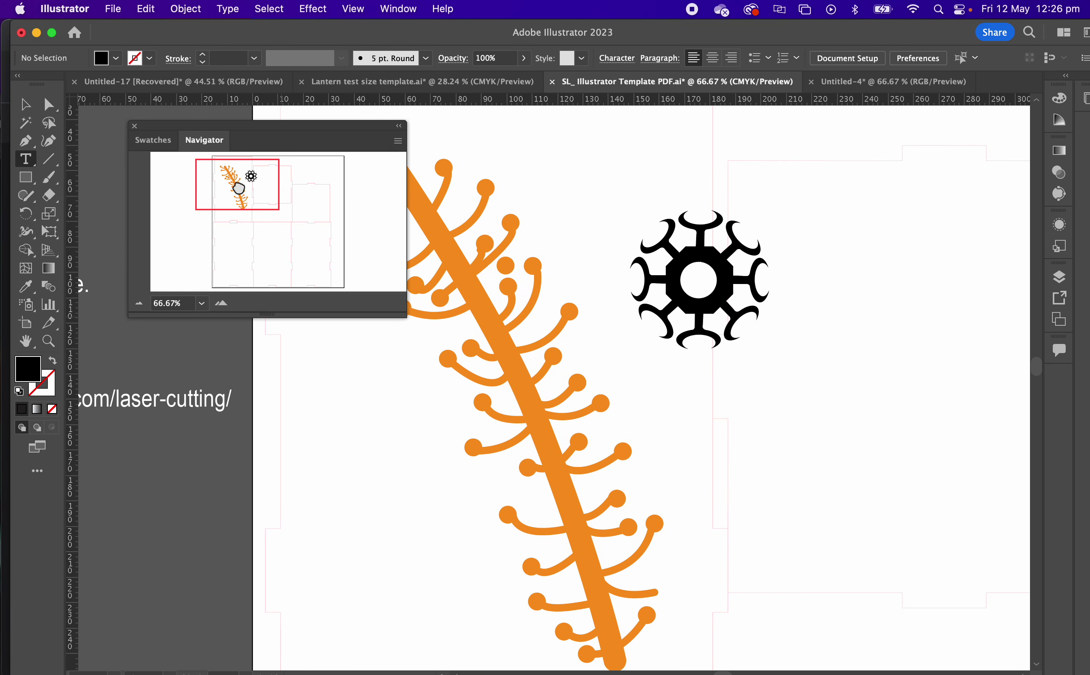
# Use the Navigator to zoom out to 33.33% and in to 400% on the seaweed, and reposition the Navigator.
pyautogui.click(139, 304)
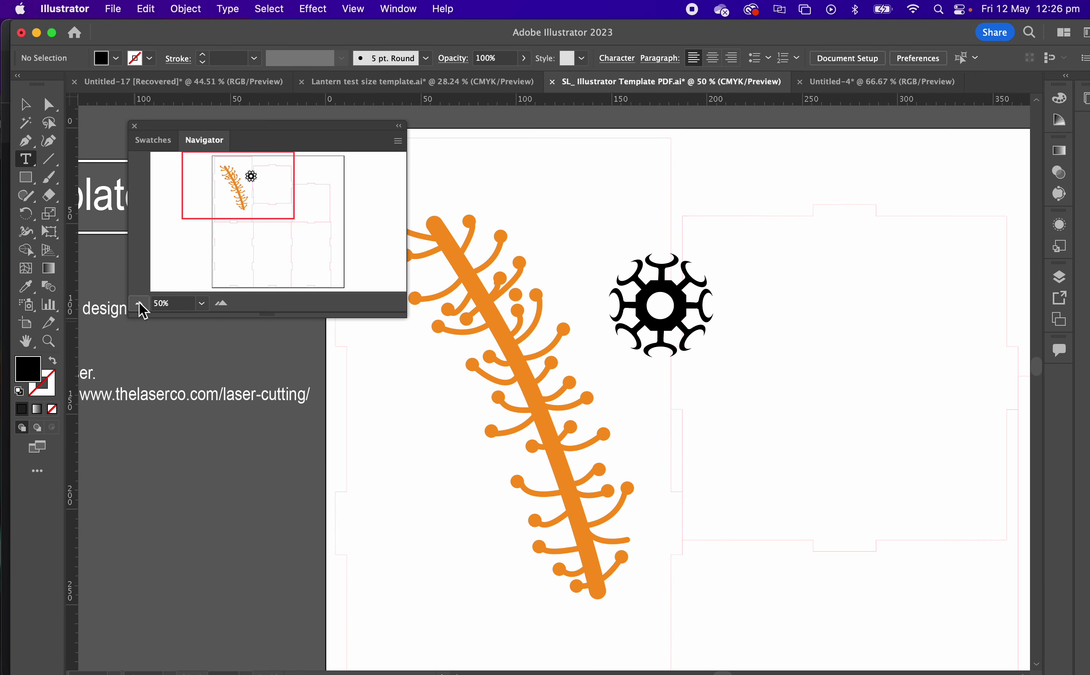
pyautogui.click(140, 304)
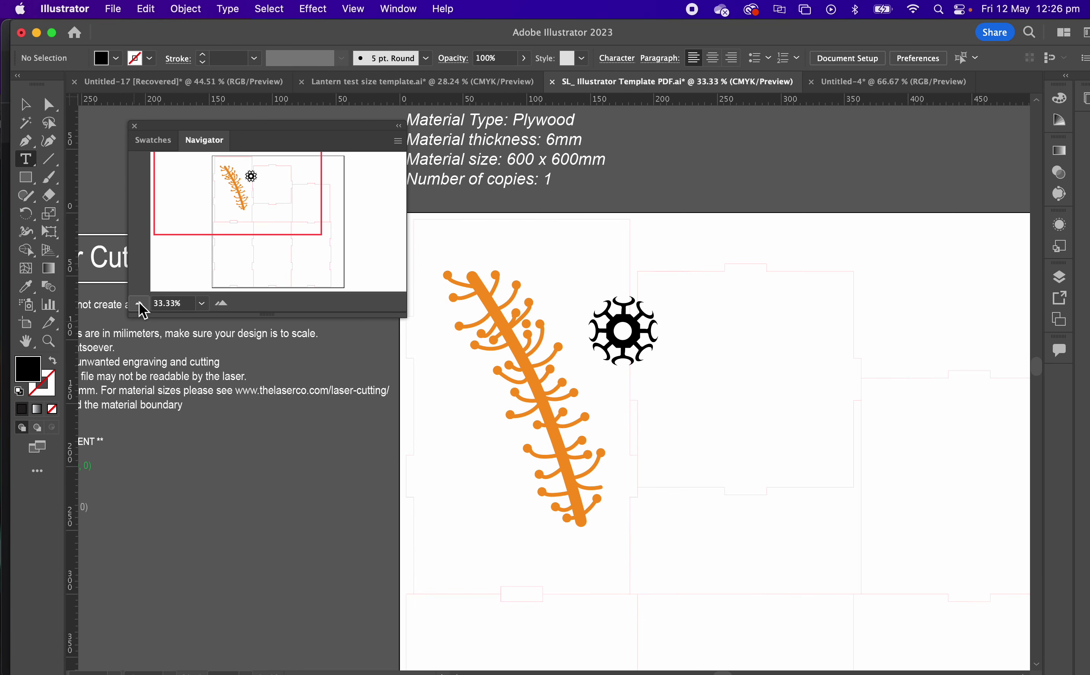
pyautogui.click(221, 304)
pyautogui.click(221, 304)
pyautogui.click(221, 304)
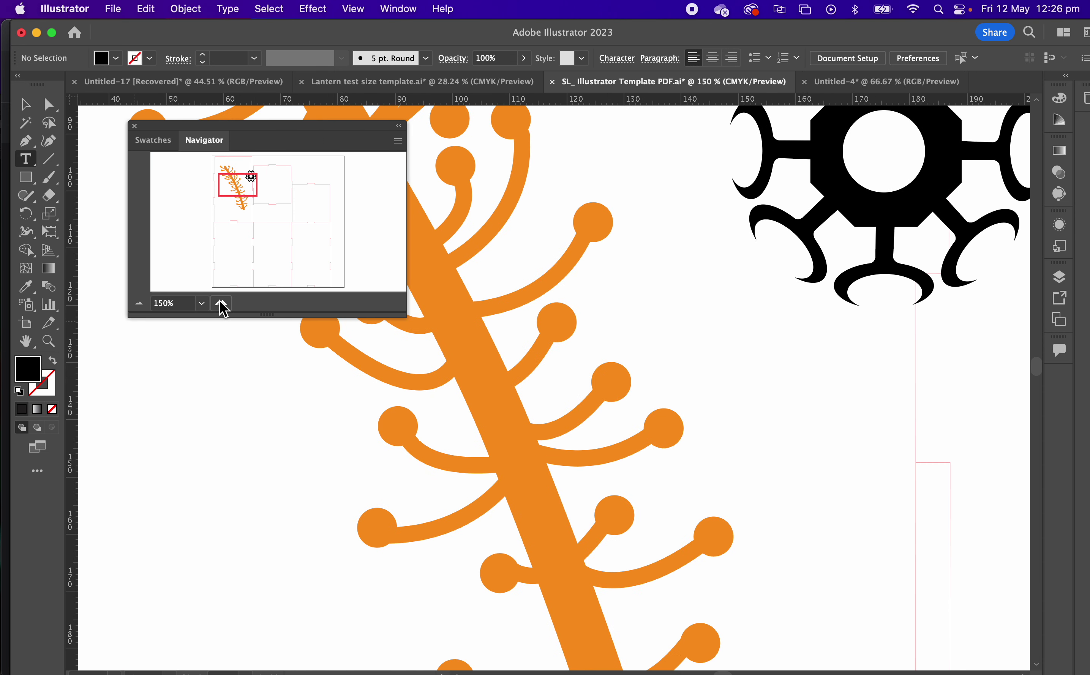
pyautogui.click(221, 304)
pyautogui.click(221, 305)
pyautogui.click(221, 304)
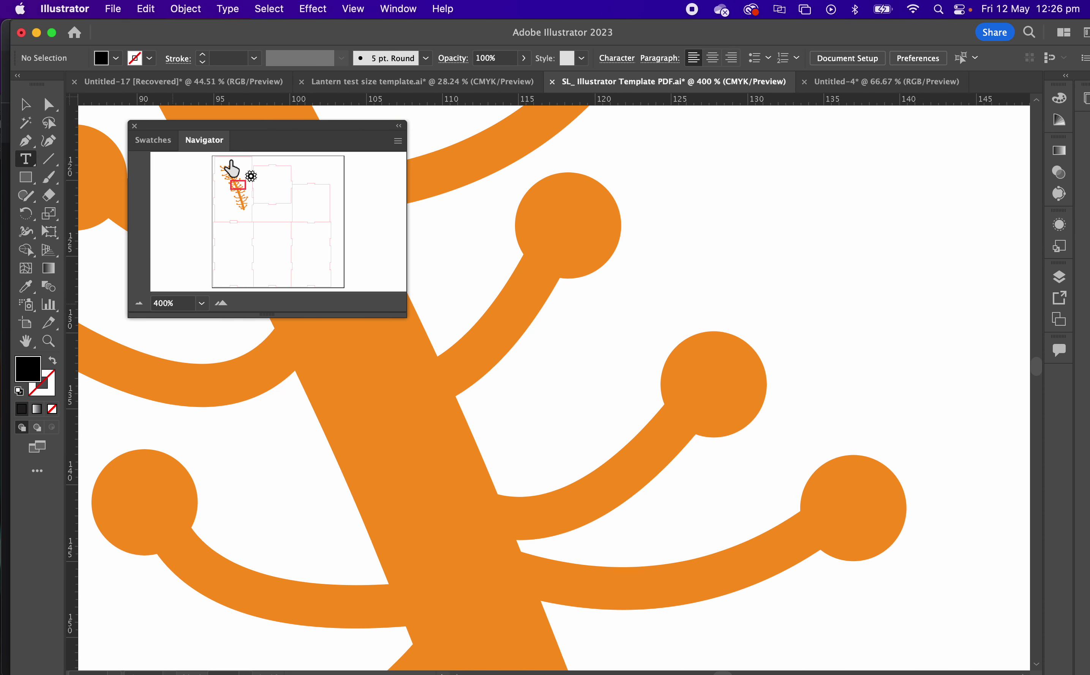
pyautogui.moveTo(252, 132); pyautogui.dragTo(216, 125)
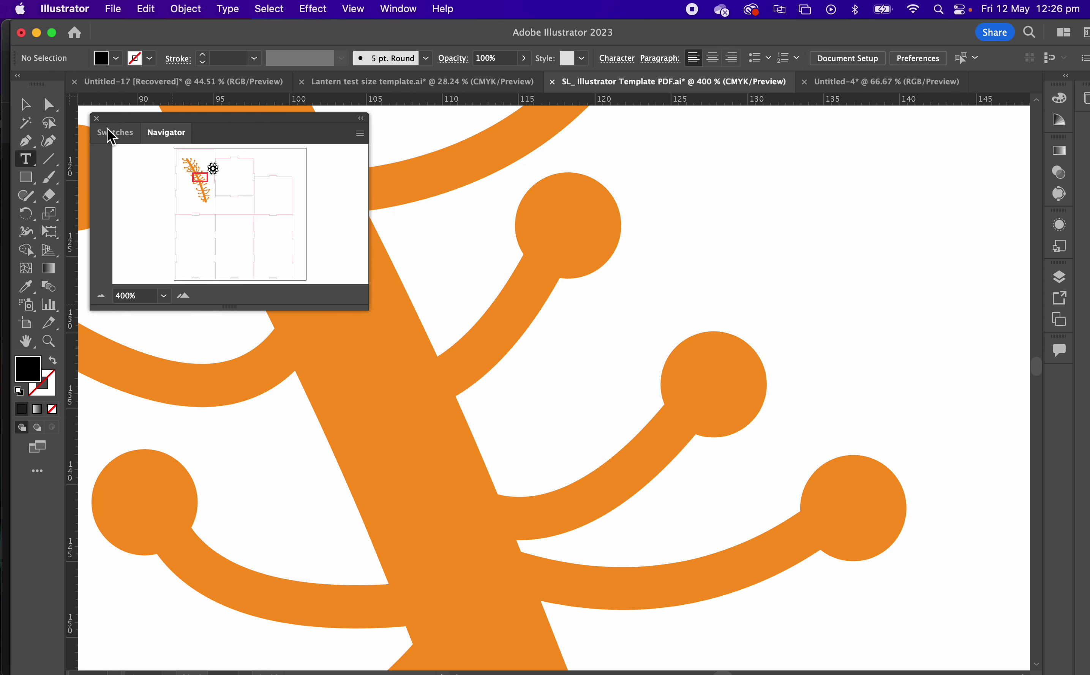
# Select the orange seaweed group and shift it slightly down and to the right with the Direct Selection tool.
pyautogui.click(51, 105)
pyautogui.click(36, 105)
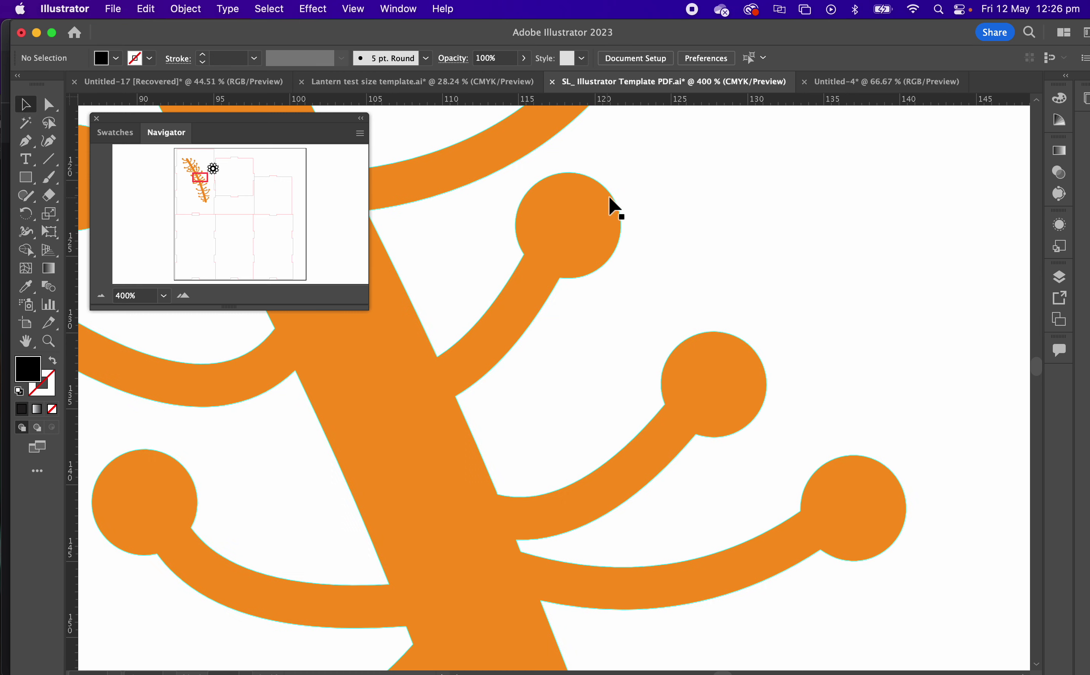
pyautogui.click(610, 209)
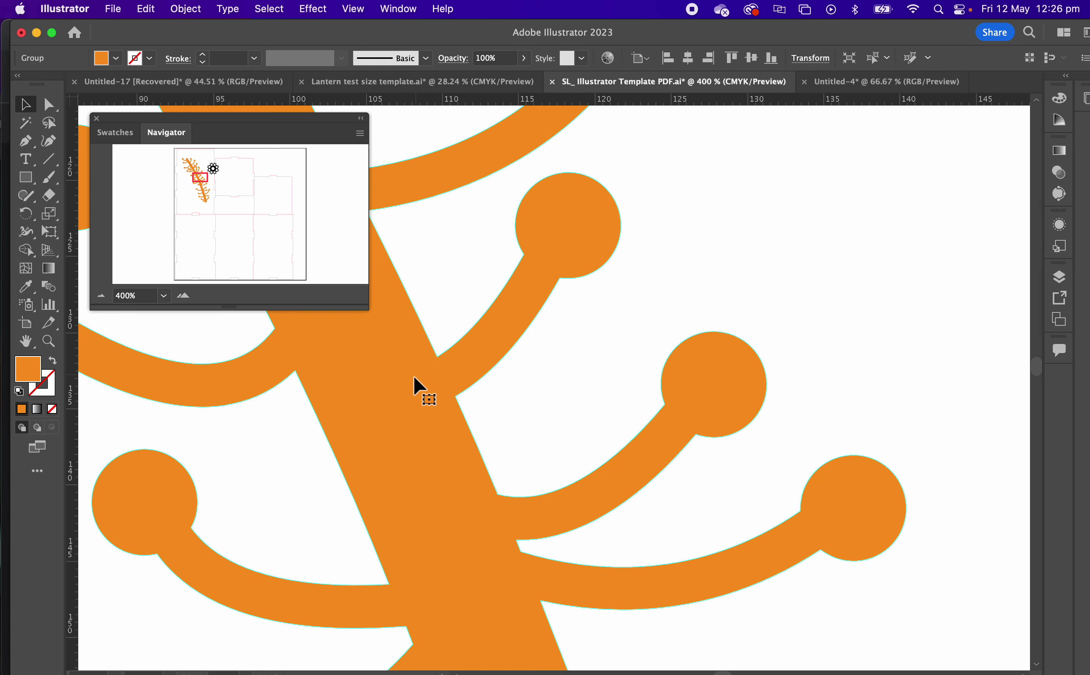
pyautogui.click(50, 105)
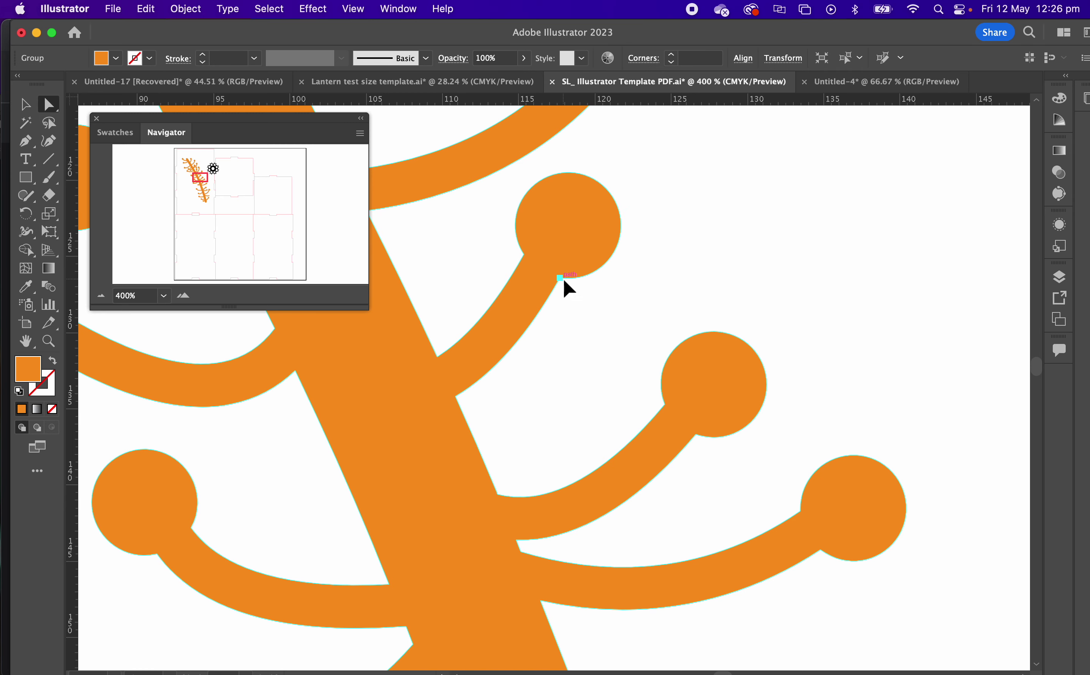
pyautogui.moveTo(559, 278); pyautogui.dragTo(587, 311)
pyautogui.click(657, 306)
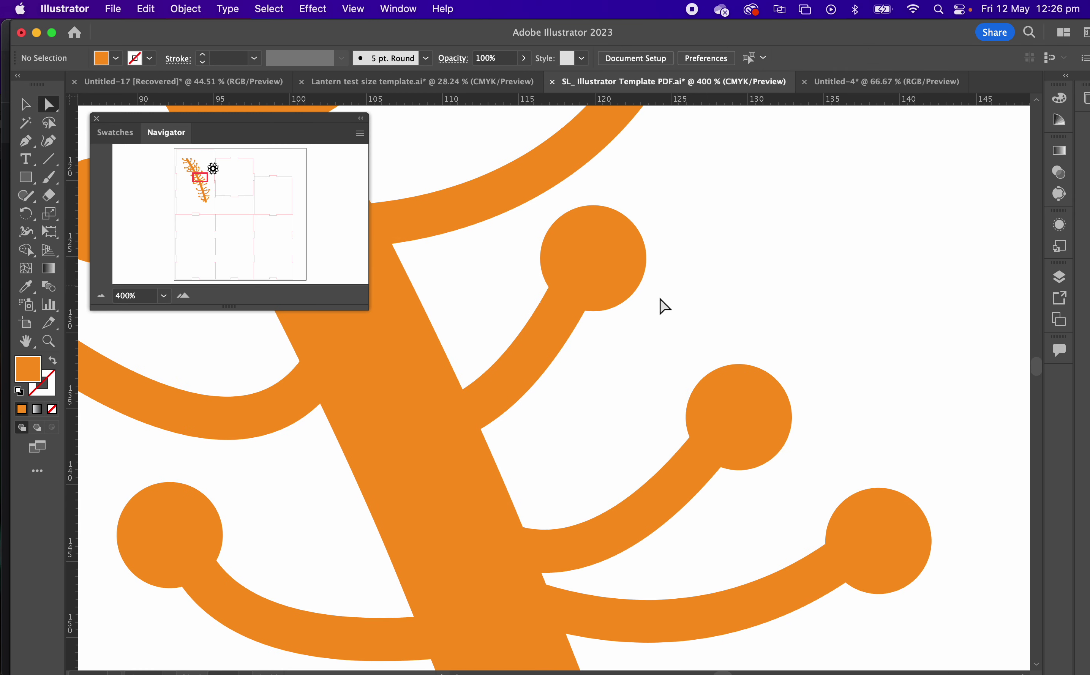
# Try pulling the right-hand anchor point of the seaweed's upper circular tip outward, and undo the edit.
pyautogui.click(586, 314)
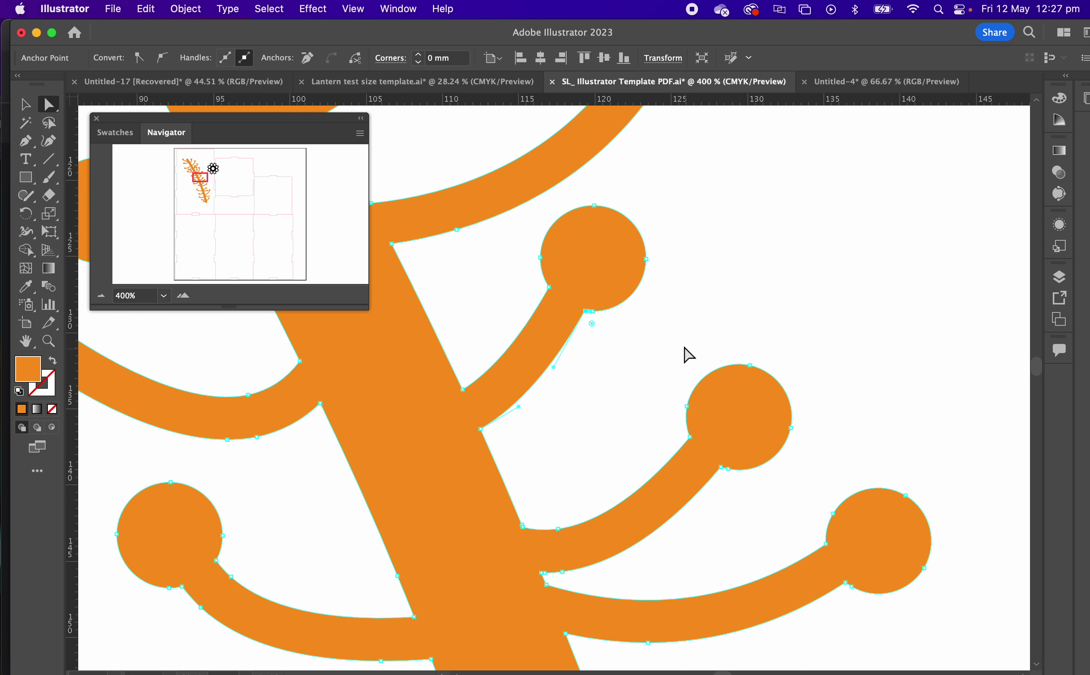
pyautogui.click(716, 302)
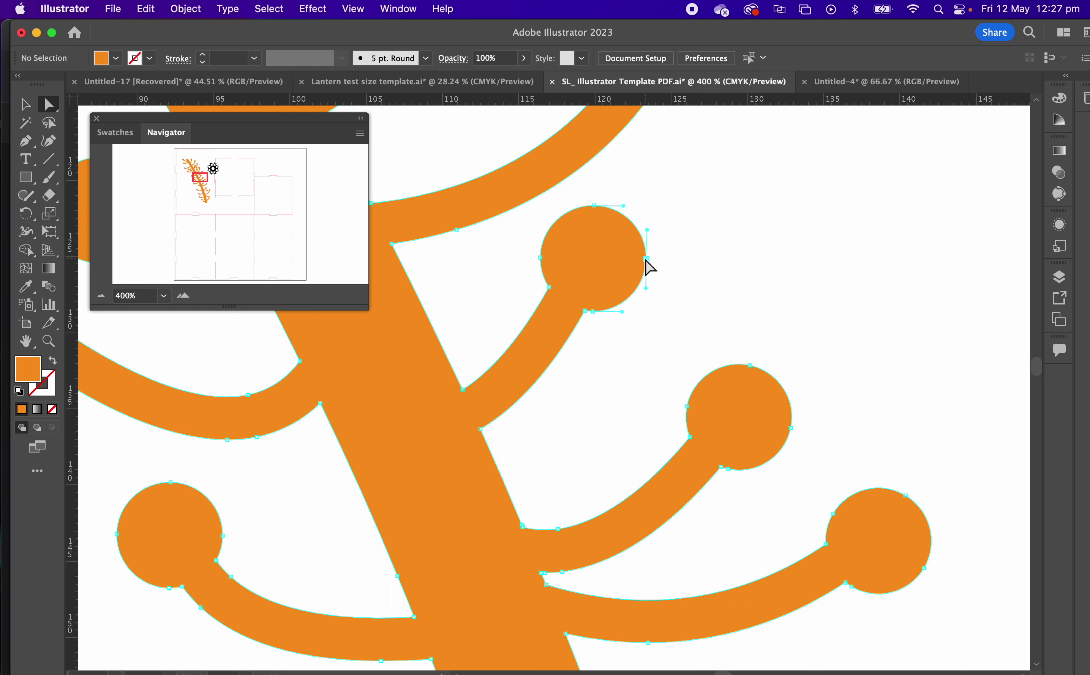
pyautogui.click(647, 260)
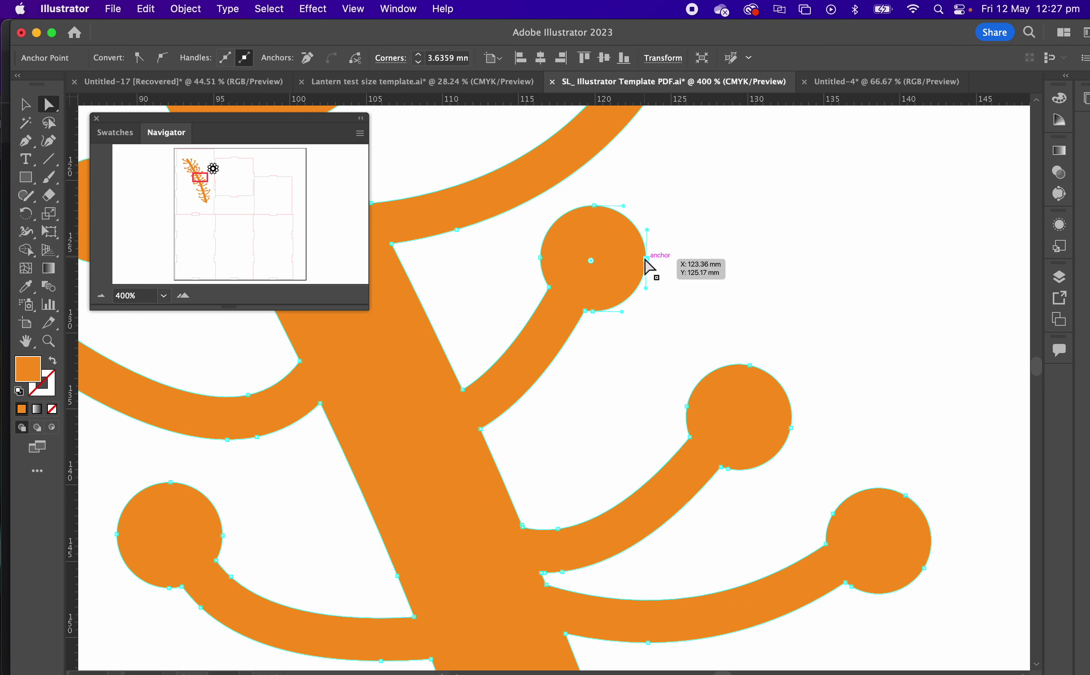
pyautogui.moveTo(646, 259); pyautogui.dragTo(931, 298)
pyautogui.press('super+z')
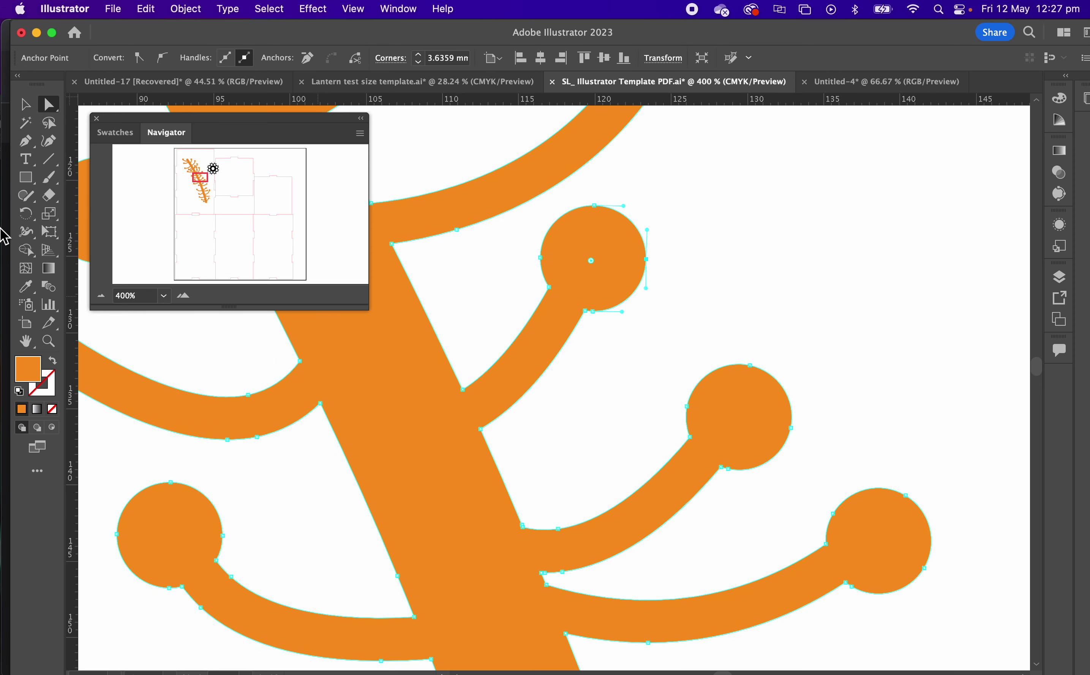
# Move the whole seaweed group further down with the Selection tool.
pyautogui.click(28, 106)
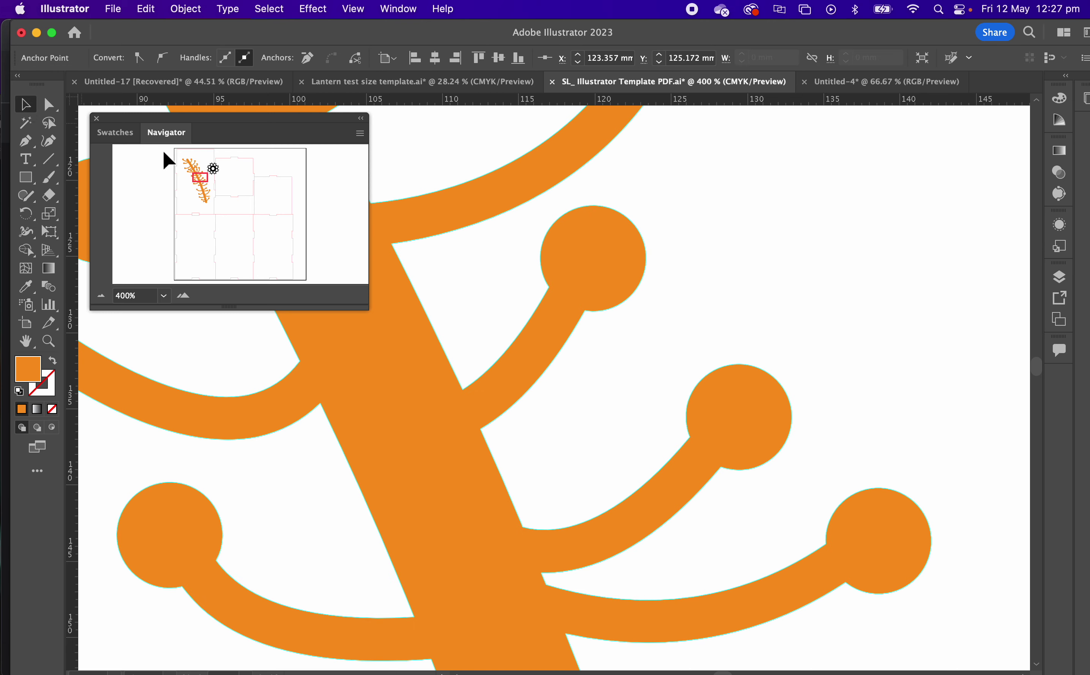
pyautogui.click(727, 267)
pyautogui.click(625, 267)
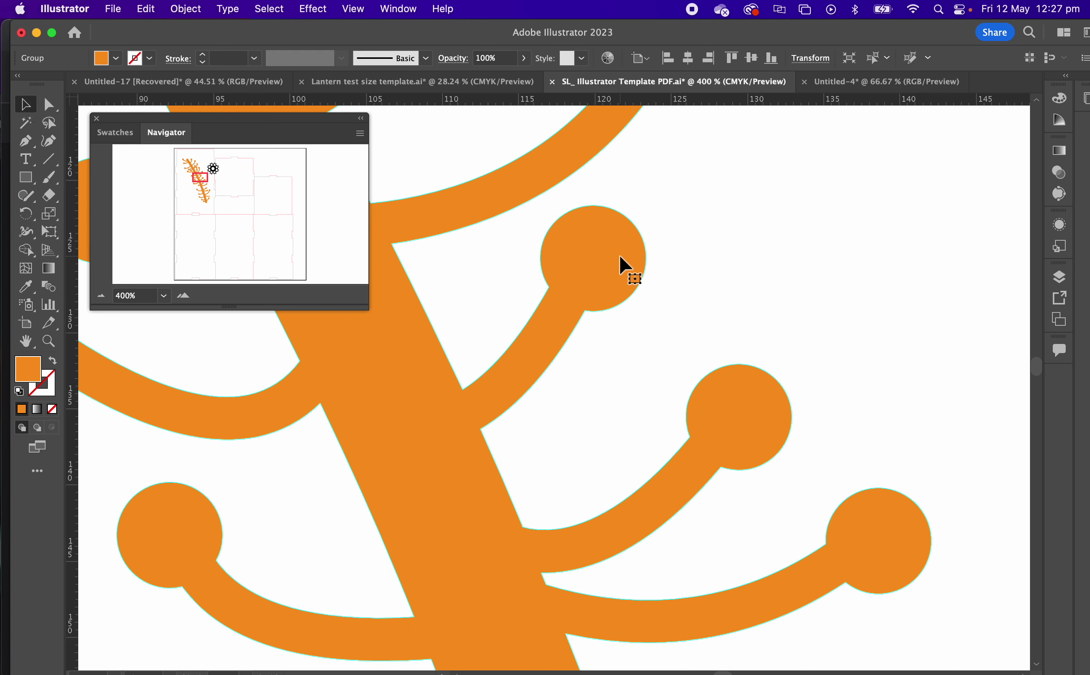
pyautogui.moveTo(627, 263); pyautogui.dragTo(635, 330)
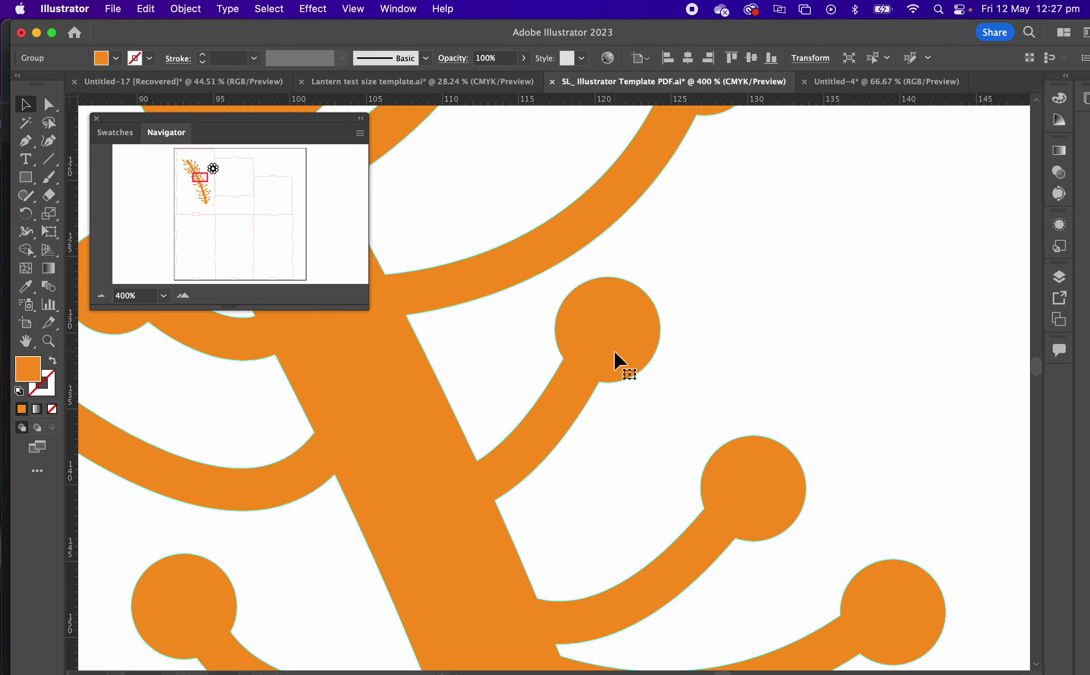
# Try reshaping the seaweed's circular tip by moving its right-hand anchor point and handle, and undo both edits.
pyautogui.click(49, 105)
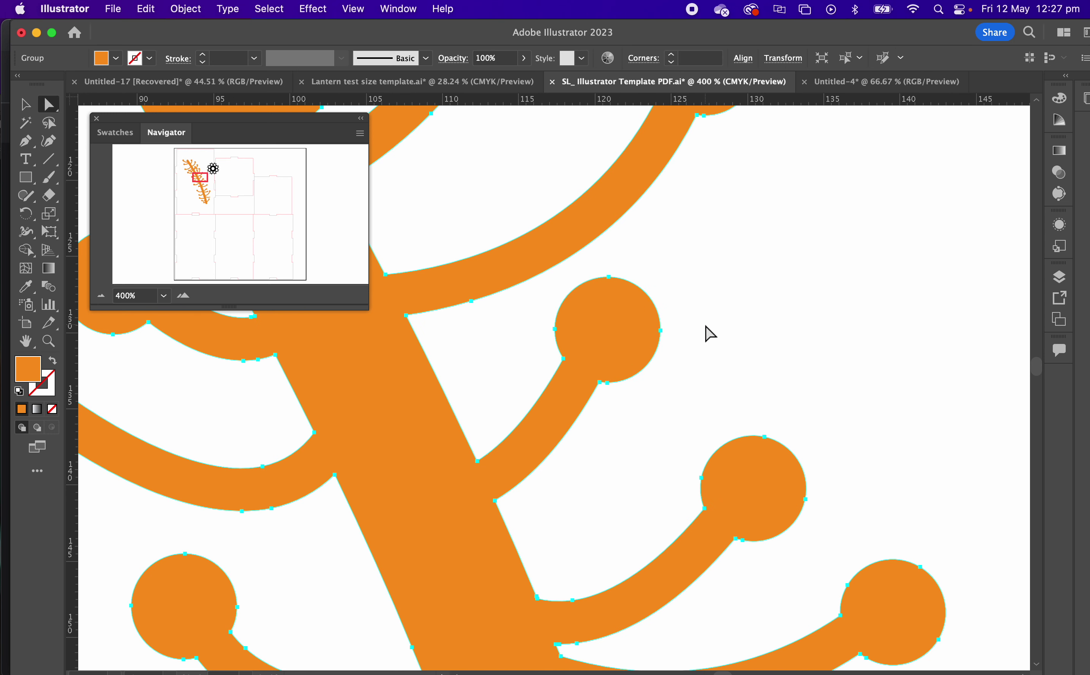
pyautogui.click(658, 310)
pyautogui.click(725, 330)
pyautogui.click(663, 336)
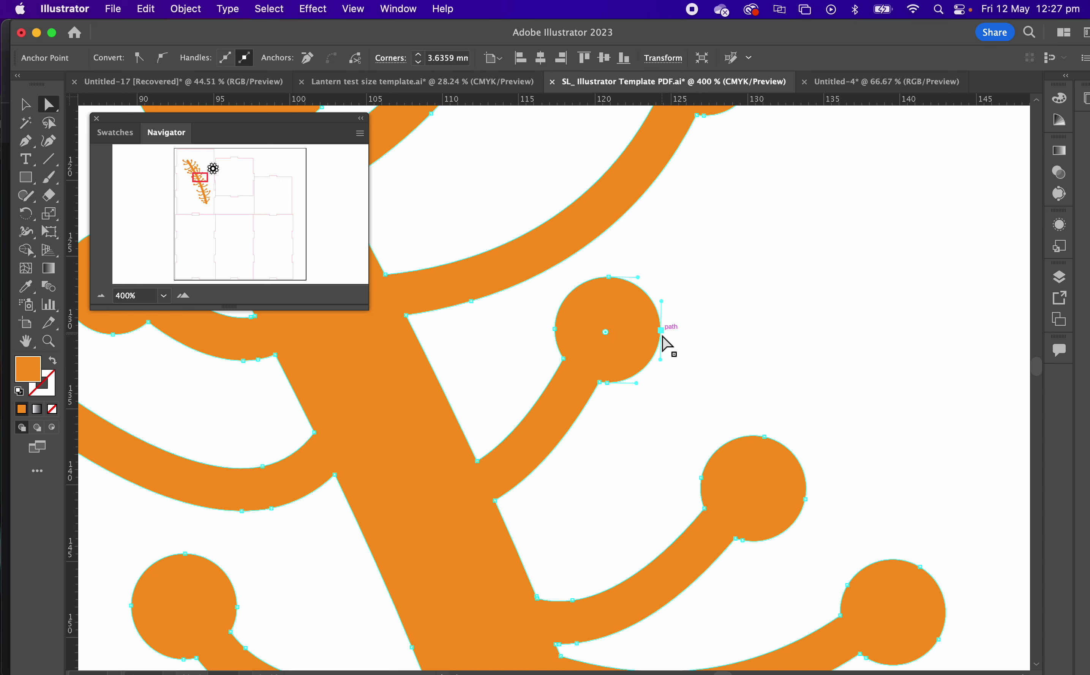
pyautogui.moveTo(664, 339); pyautogui.dragTo(748, 226)
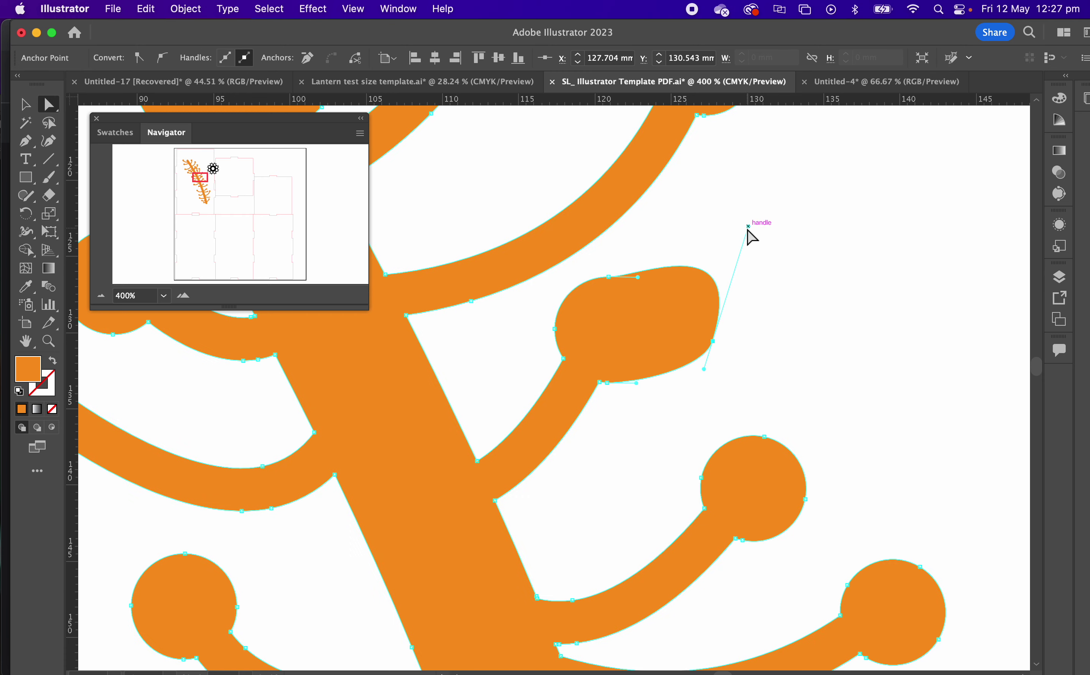
pyautogui.press('super+z')
pyautogui.press('super+z')
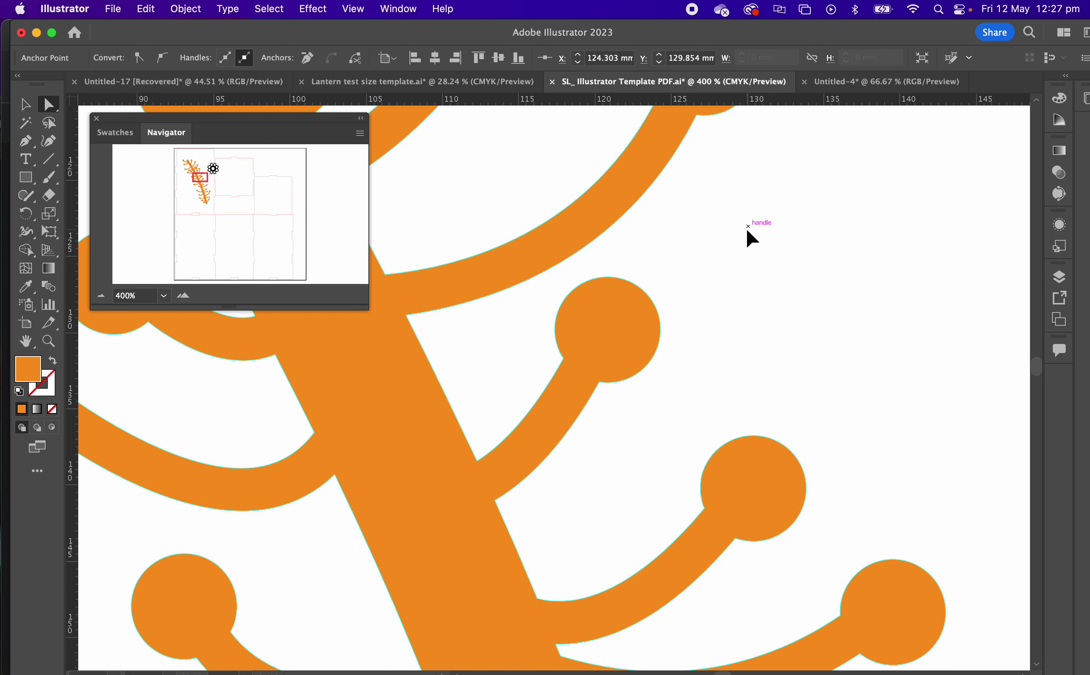
pyautogui.click(487, 386)
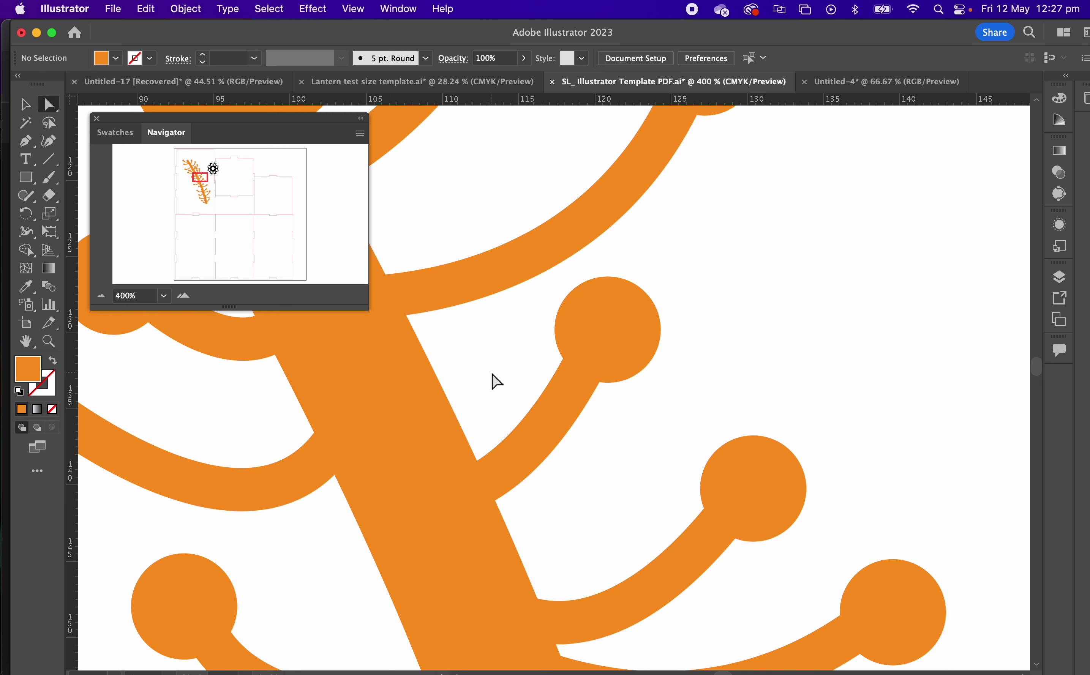
# Switch the document to Outline view and examine the seaweed's path outlines.
pyautogui.press('super+y')
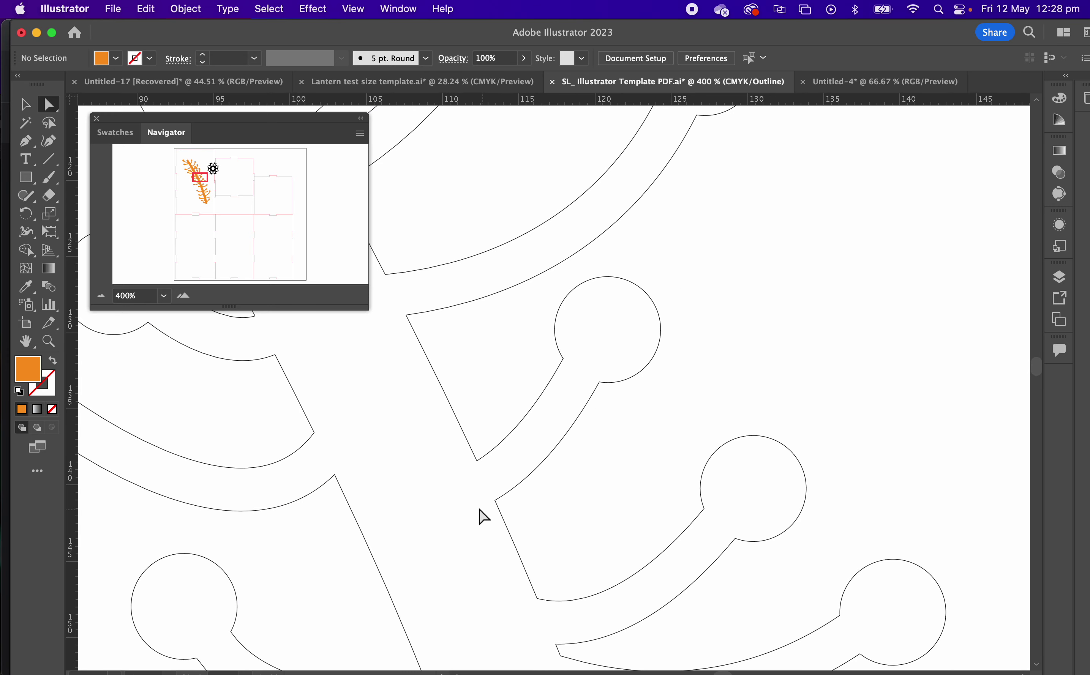
pyautogui.press('super+a')
pyautogui.press('shift+super+a')
pyautogui.scroll(2, 714, 428)
pyautogui.scroll(5, 716, 429)
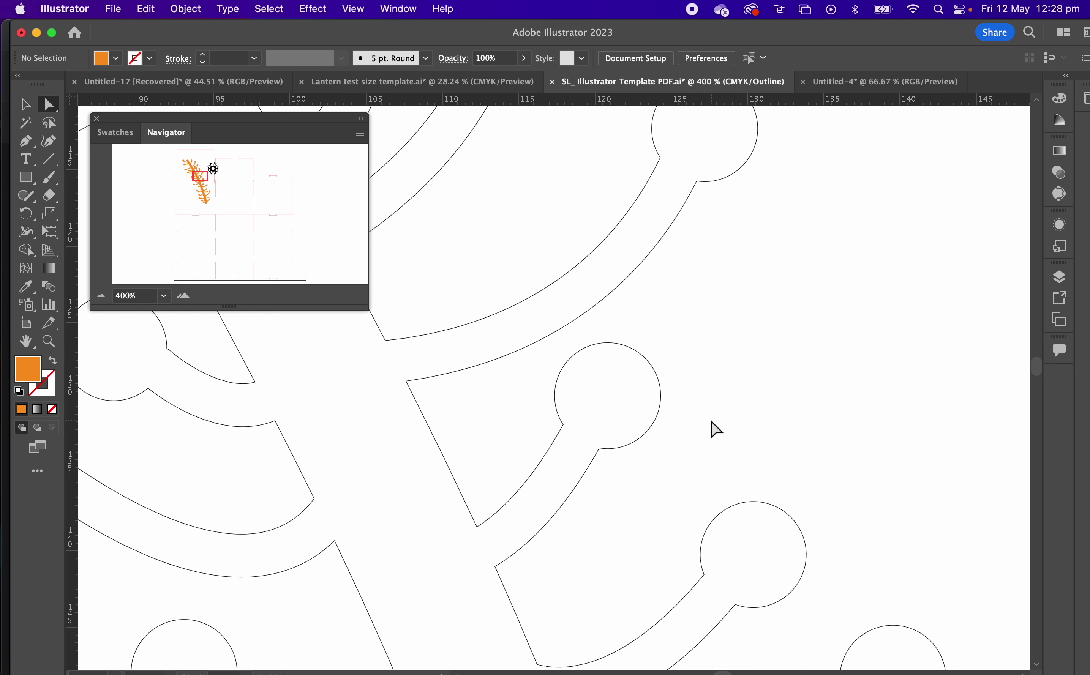